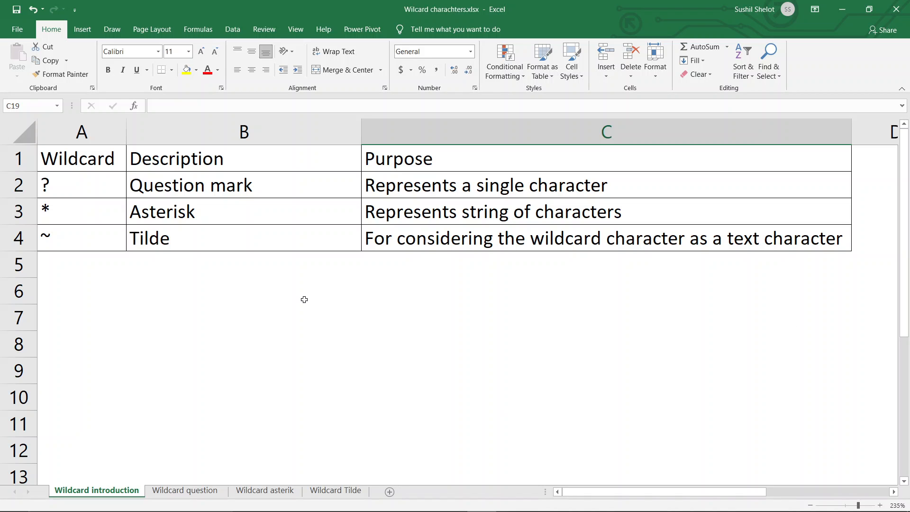
Step: Examine the question mark, asterisk and tilde entries in the Wildcard column, cells A2 to A4
{"action": "left_click", "coordinate": [94, 180]}
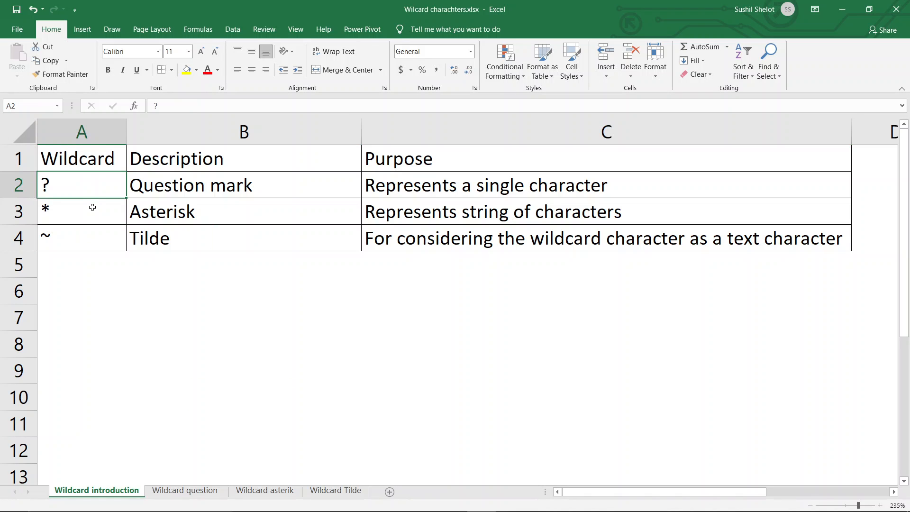
{"action": "left_click", "coordinate": [93, 207]}
{"action": "left_click", "coordinate": [94, 239]}
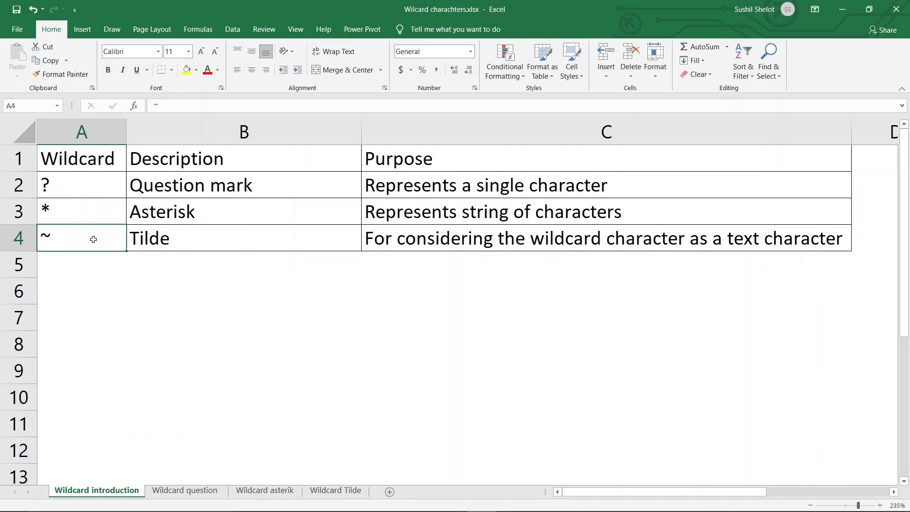
{"action": "left_click", "coordinate": [85, 186]}
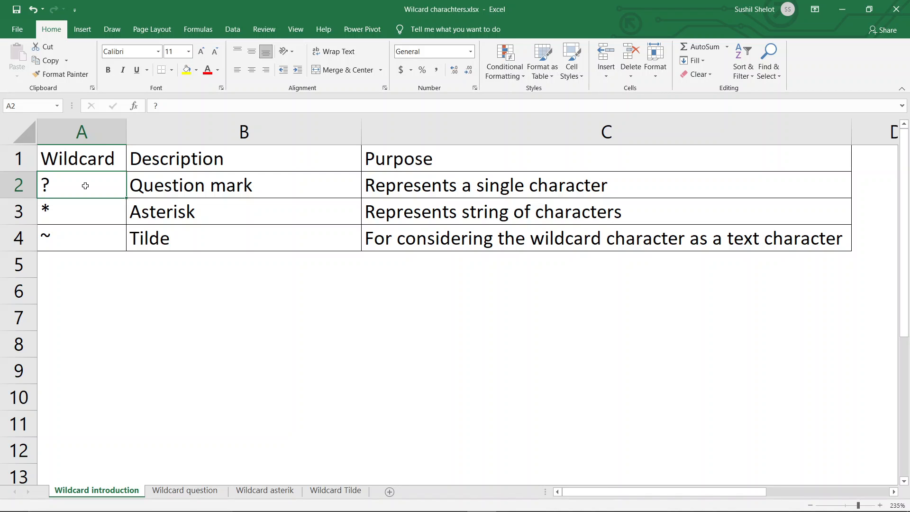
Step: Open the Wildcard question sheet and examine the sample sentences in A3:A8 for words containing "een"
{"action": "left_click", "coordinate": [173, 493]}
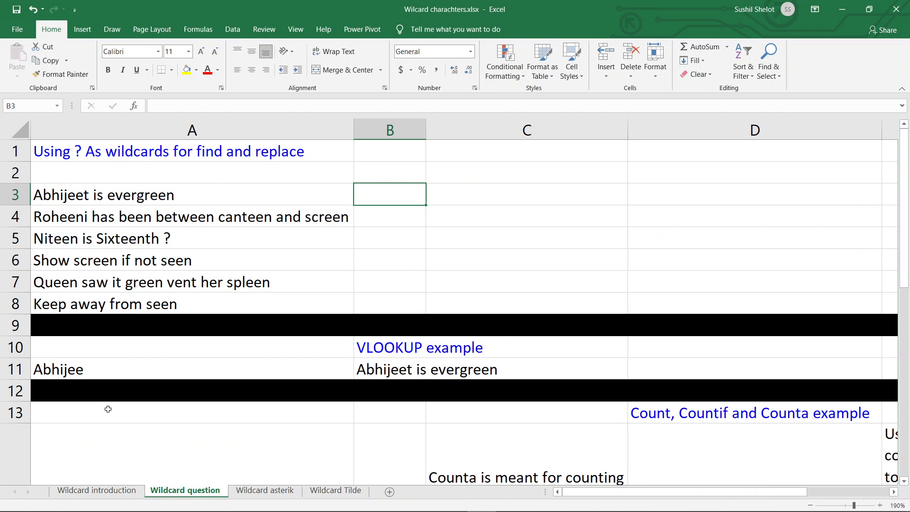
{"action": "left_click_drag", "start_coordinate": [137, 194], "coordinate": [121, 302]}
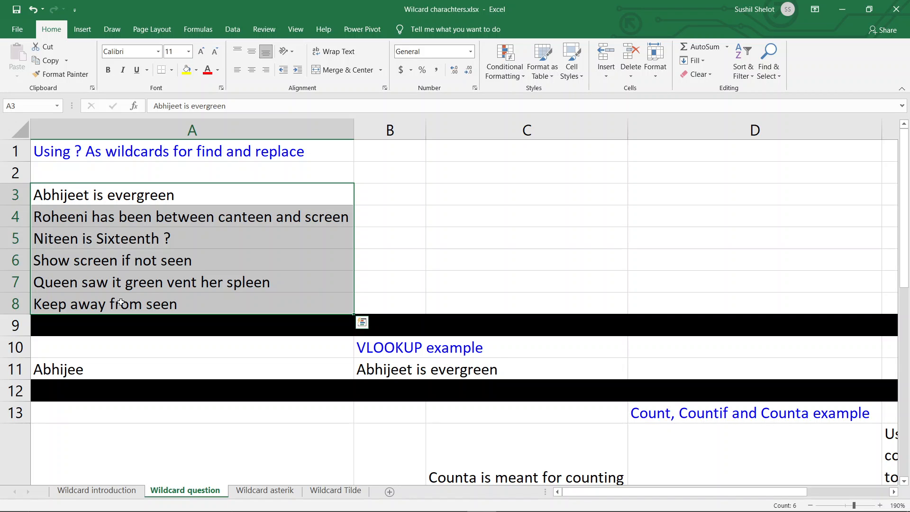
{"action": "double_click", "coordinate": [184, 196]}
{"action": "left_click_drag", "start_coordinate": [184, 196], "coordinate": [150, 198]}
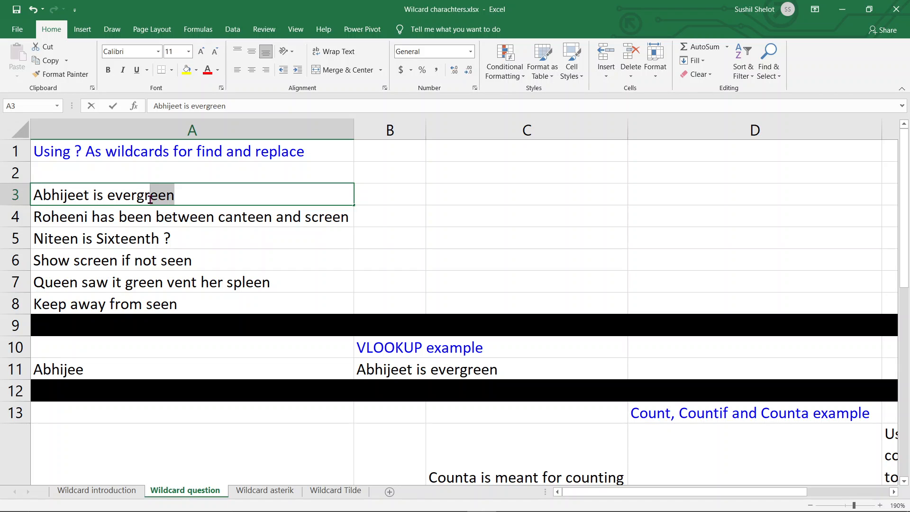
{"action": "left_click", "coordinate": [37, 218]}
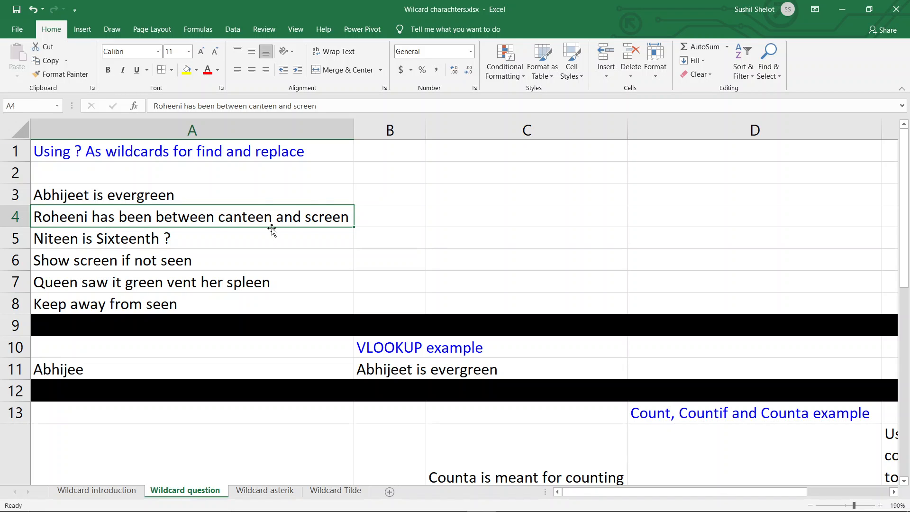
{"action": "left_click", "coordinate": [98, 238]}
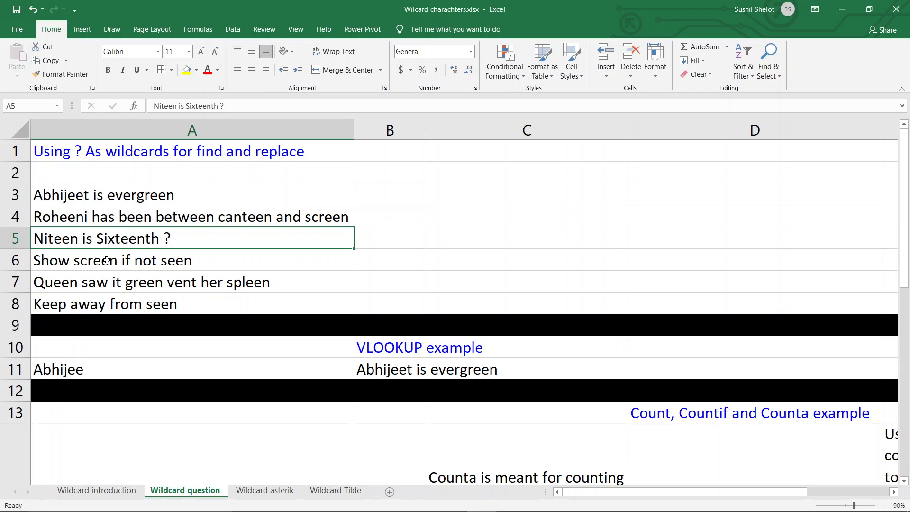
{"action": "left_click", "coordinate": [106, 261]}
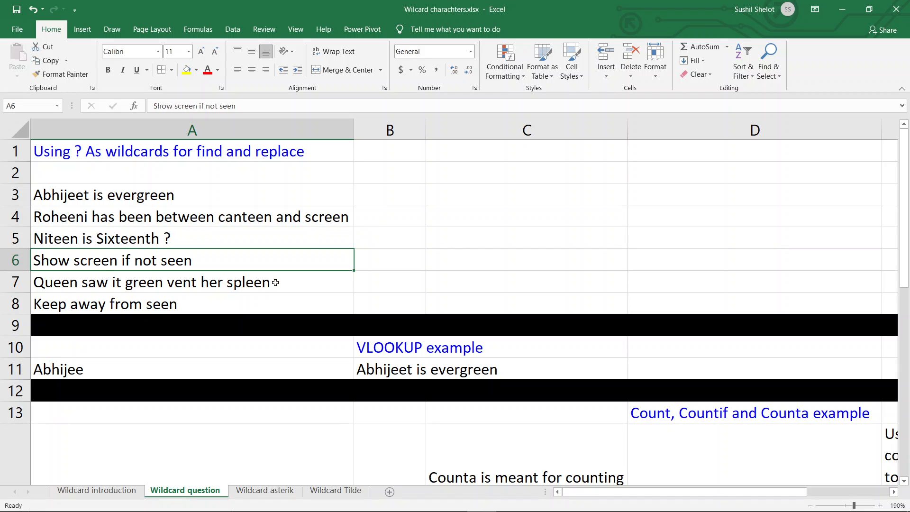
{"action": "left_click", "coordinate": [226, 282]}
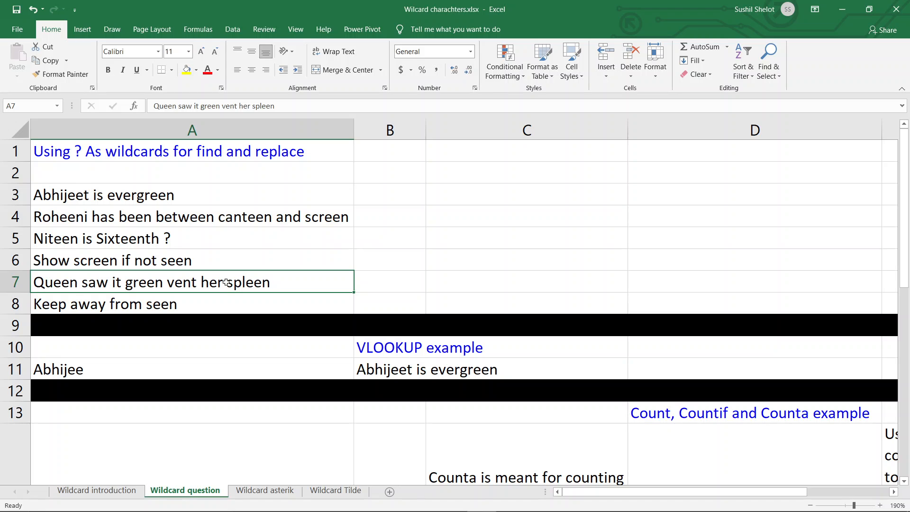
{"action": "left_click", "coordinate": [197, 309]}
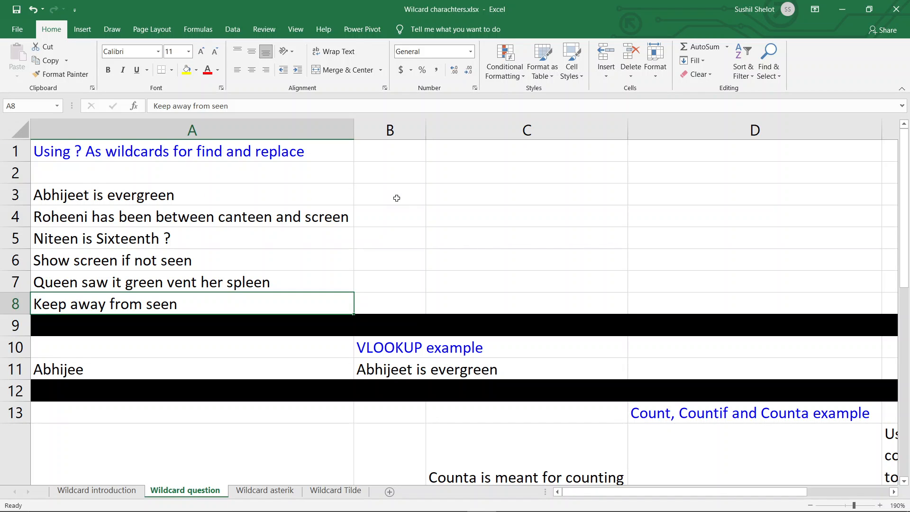
Step: Find all matches of "??n" in the range A3:A8 and enlarge the results list to show every match
{"action": "left_click_drag", "start_coordinate": [319, 198], "coordinate": [300, 308]}
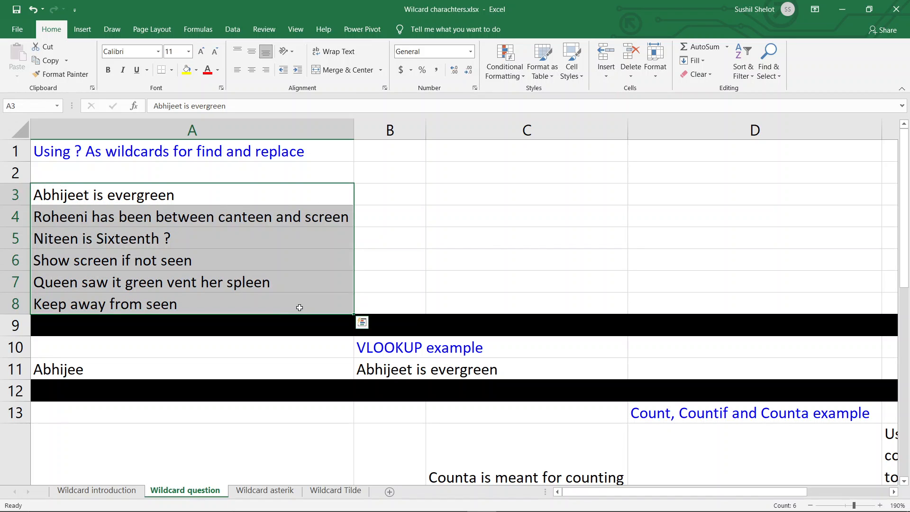
{"action": "key", "text": "ctrl+f"}
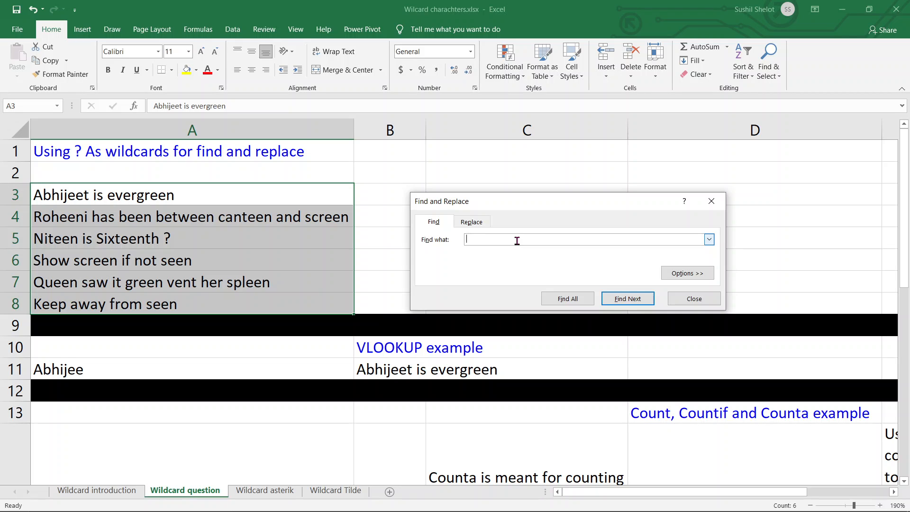
{"action": "type", "text": "??n"}
{"action": "left_click", "coordinate": [569, 299]}
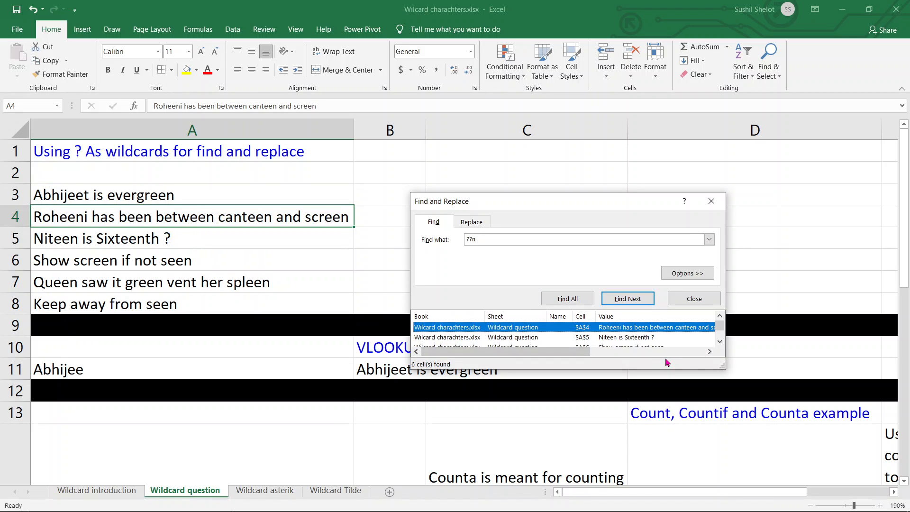
{"action": "left_click_drag", "start_coordinate": [667, 370], "coordinate": [665, 463]}
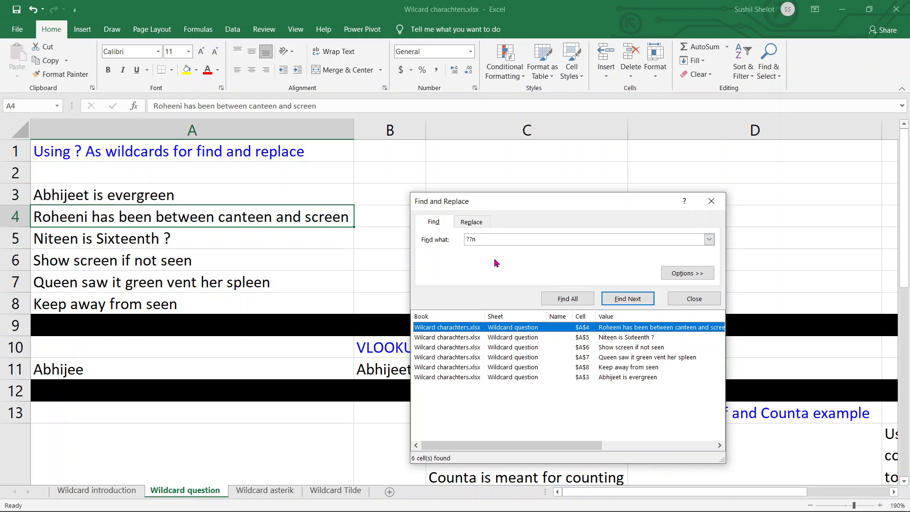
Step: Change the search text to "een" and find all matches within A3:A8
{"action": "left_click", "coordinate": [465, 241]}
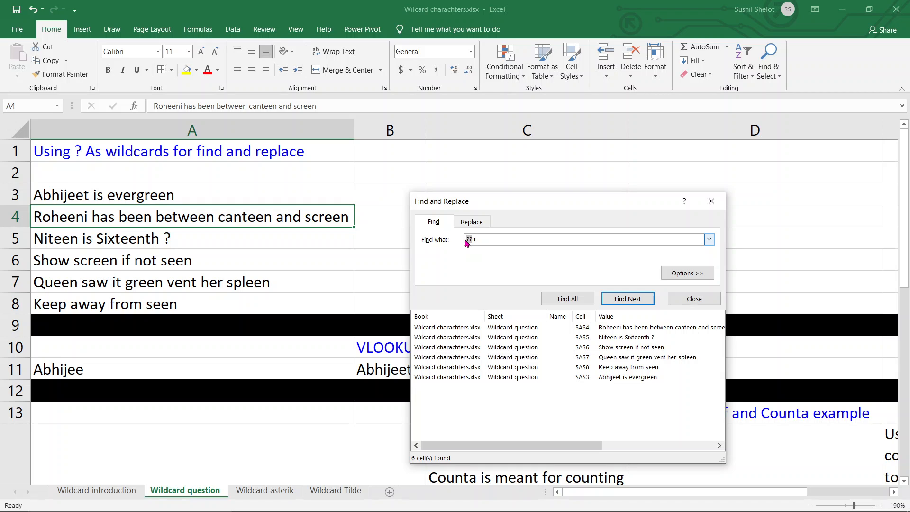
{"action": "type", "text": "een"}
{"action": "left_click_drag", "start_coordinate": [310, 194], "coordinate": [280, 308]}
{"action": "left_click", "coordinate": [567, 299]}
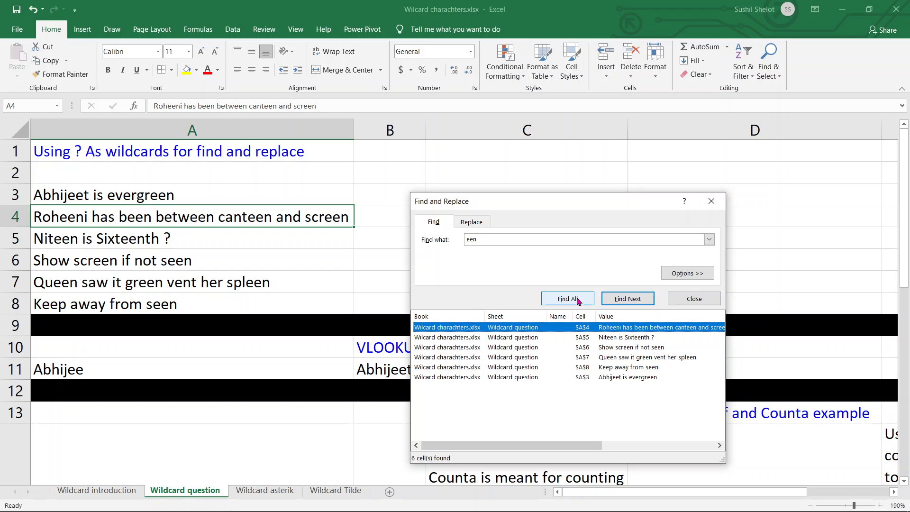
Step: Find all matches of "c?een" within A3:A8 and go to the match in cell A6
{"action": "left_click", "coordinate": [466, 239]}
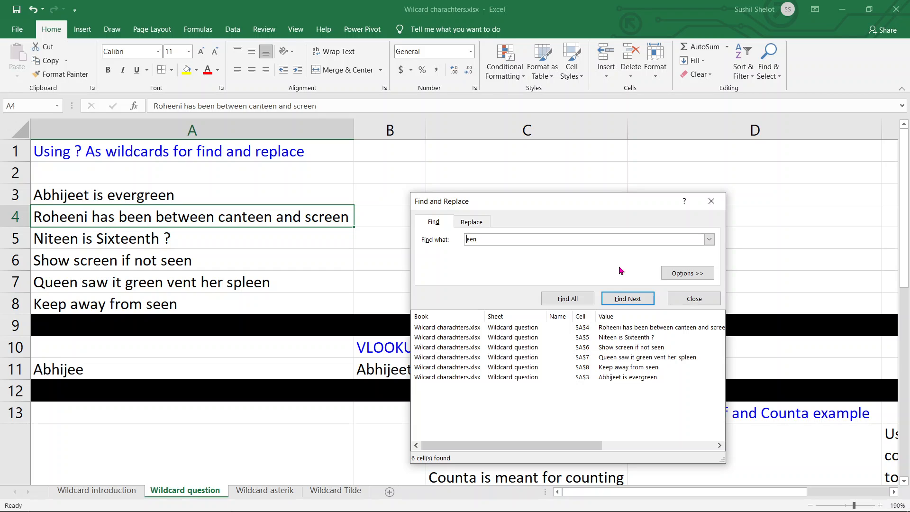
{"action": "type", "text": "?"}
{"action": "key", "text": "Home"}
{"action": "type", "text": "c"}
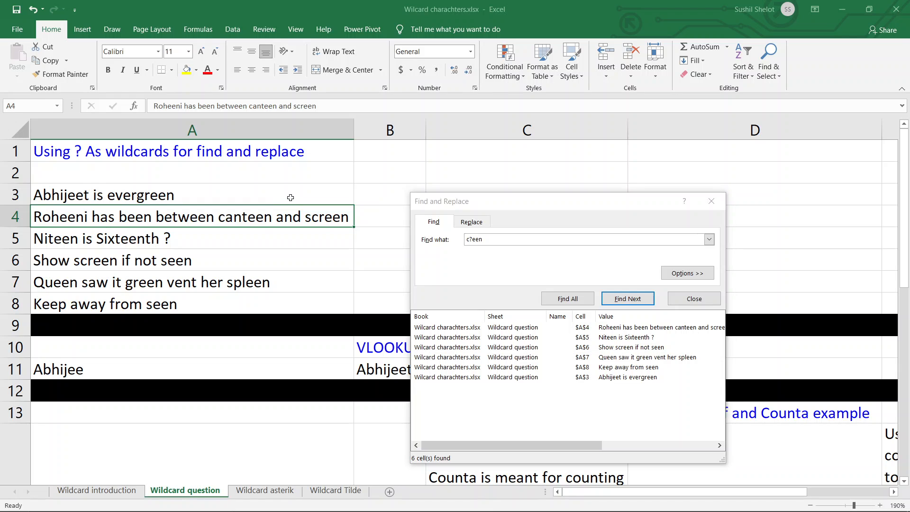
{"action": "left_click_drag", "start_coordinate": [290, 197], "coordinate": [294, 297]}
{"action": "left_click", "coordinate": [582, 298]}
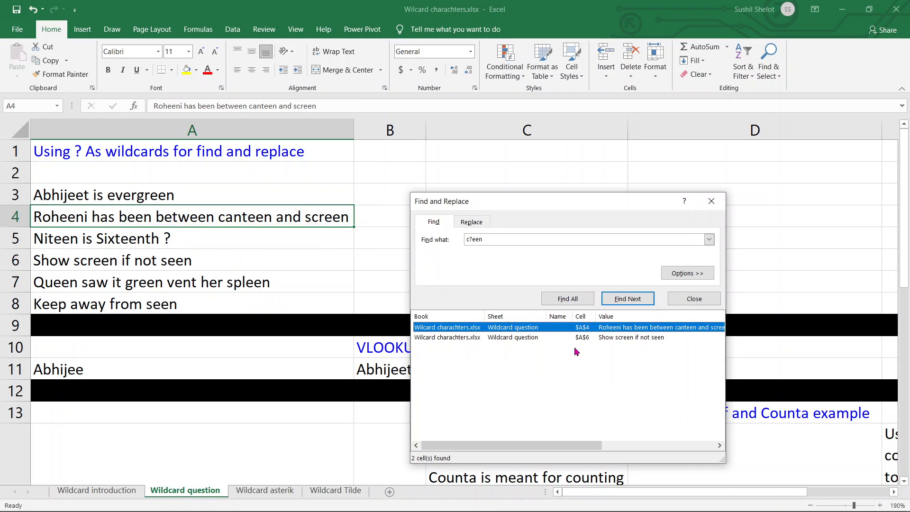
{"action": "left_click", "coordinate": [512, 337]}
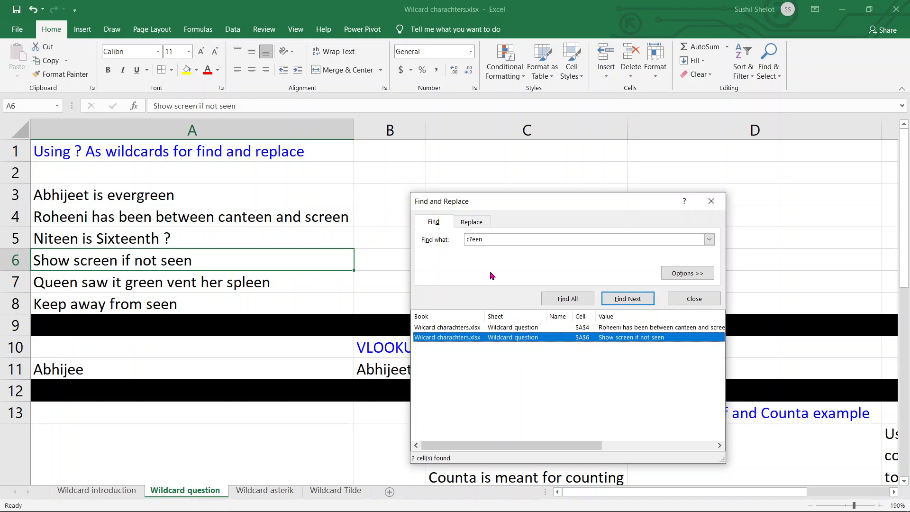
Step: Find all matches of "s??een" within A3:A8 and go through the matches in A6 and A7
{"action": "left_click", "coordinate": [469, 239]}
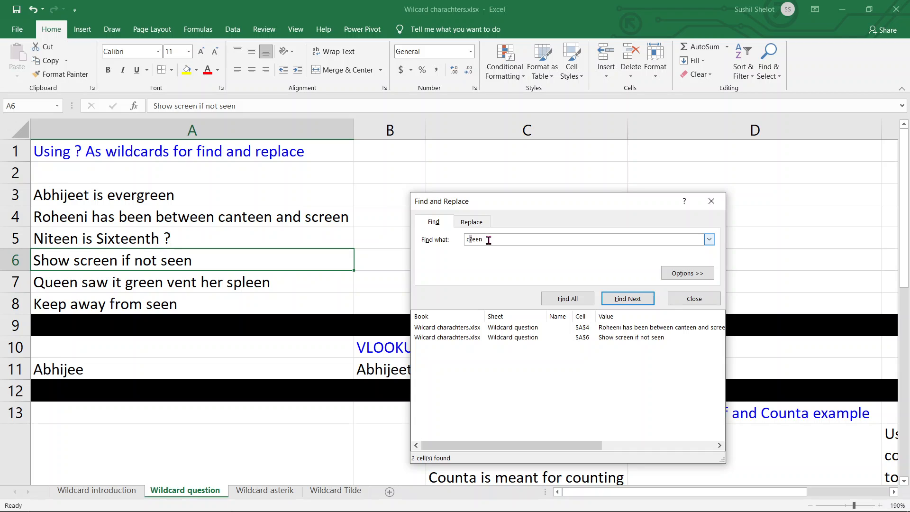
{"action": "type", "text": "?"}
{"action": "key", "text": "Left"}
{"action": "key", "text": "Left"}
{"action": "type", "text": "s"}
{"action": "key", "text": "Delete"}
{"action": "left_click_drag", "start_coordinate": [322, 196], "coordinate": [304, 308]}
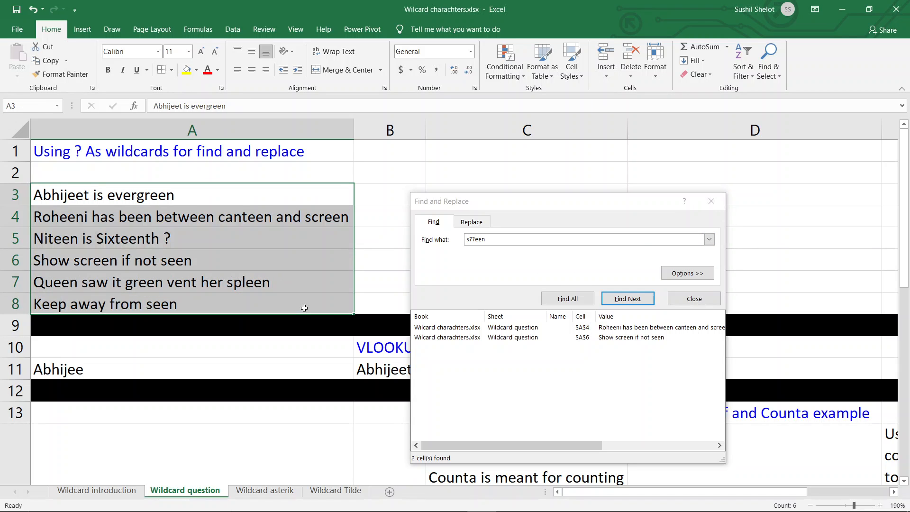
{"action": "left_click", "coordinate": [559, 299]}
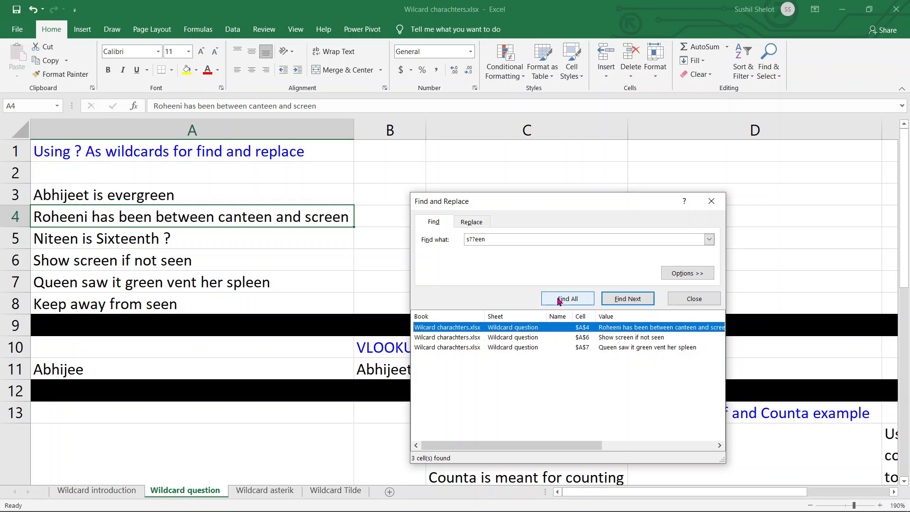
{"action": "left_click", "coordinate": [515, 338]}
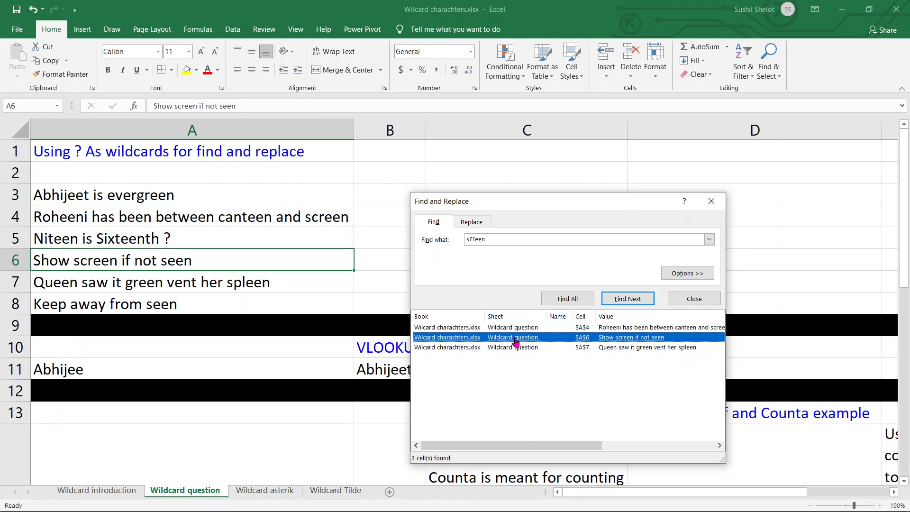
{"action": "left_click", "coordinate": [516, 349]}
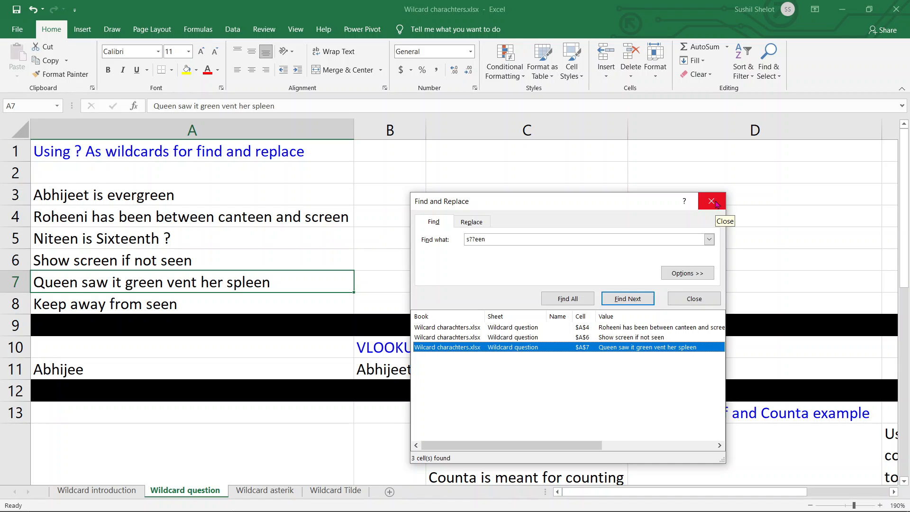
Step: Replace all matches of "s??een" with "s??in" and close Find and Replace
{"action": "left_click", "coordinate": [472, 221]}
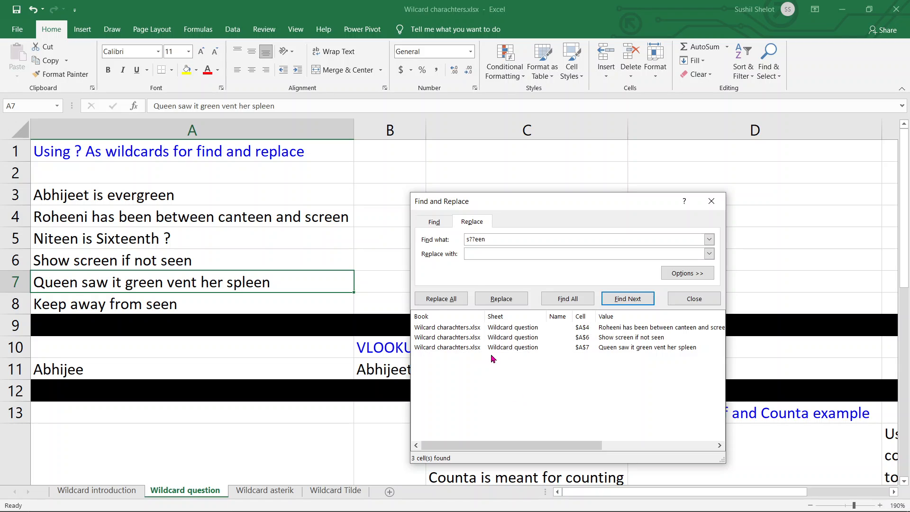
{"action": "left_click", "coordinate": [486, 256]}
{"action": "type", "text": "sc"}
{"action": "type", "text": "??in"}
{"action": "left_click", "coordinate": [438, 299]}
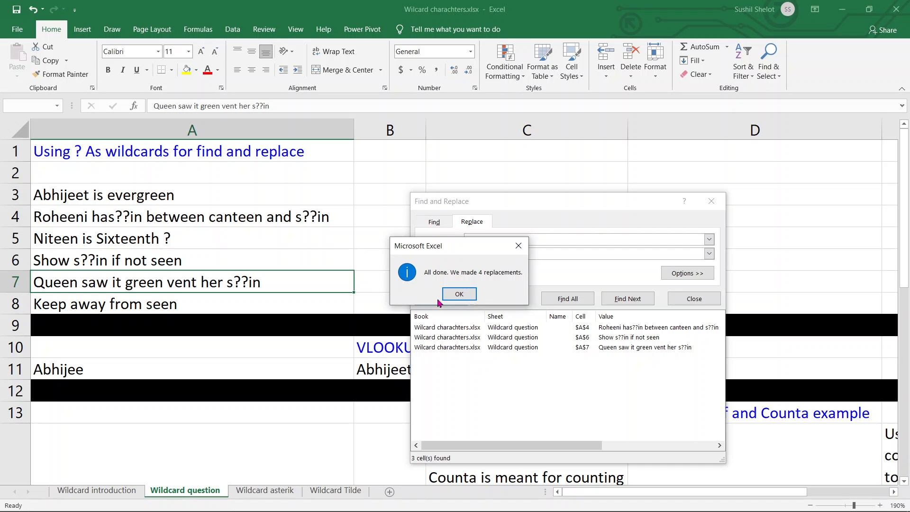
{"action": "left_click_drag", "start_coordinate": [484, 249], "coordinate": [721, 269]}
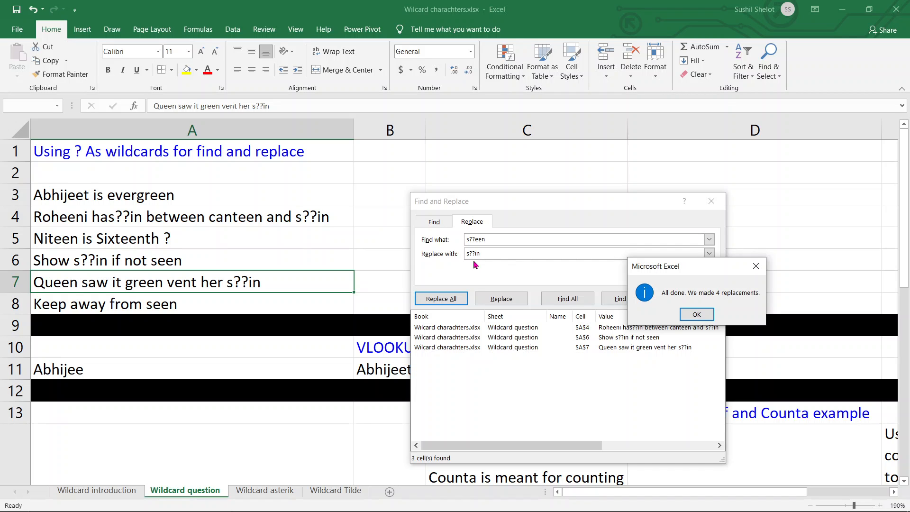
{"action": "left_click", "coordinate": [685, 315]}
{"action": "left_click", "coordinate": [712, 202]}
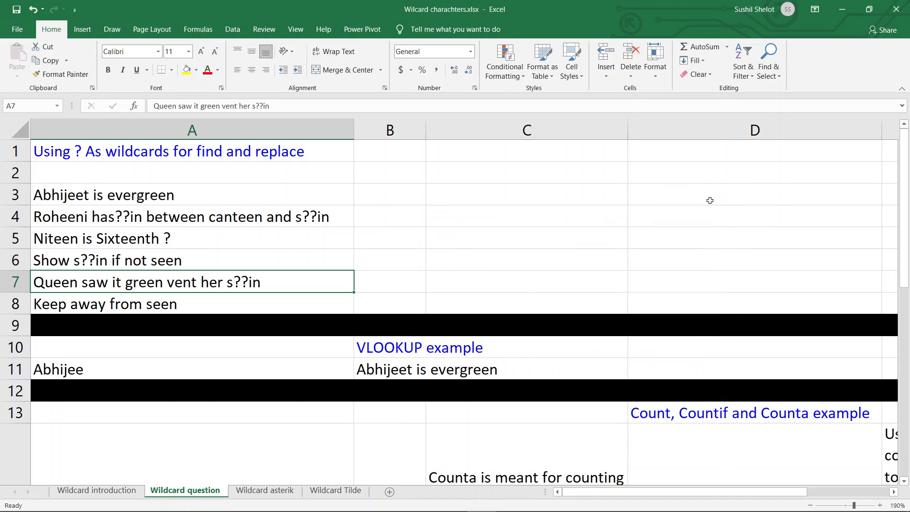
Step: Undo the last Replace All in the sample sentences
{"action": "scroll", "coordinate": [418, 279], "scroll_direction": "down", "scroll_amount": 1}
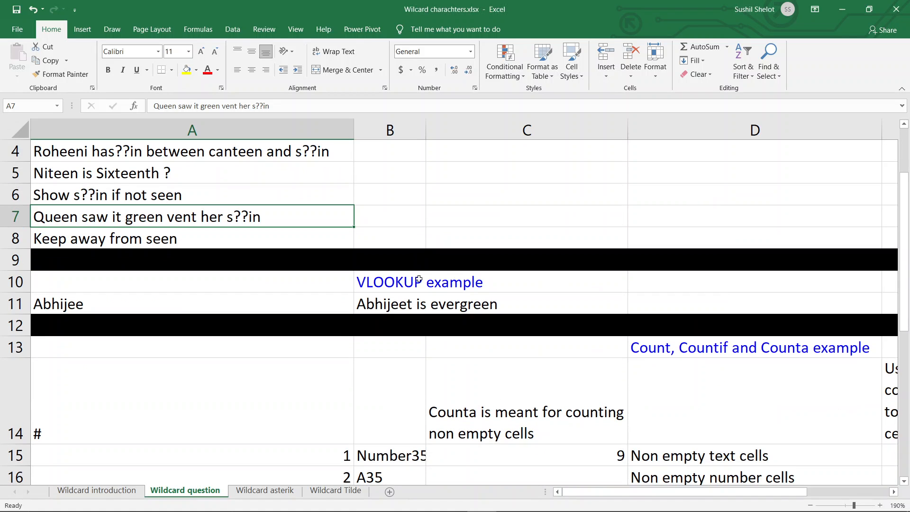
{"action": "scroll", "coordinate": [419, 279], "scroll_direction": "up", "scroll_amount": 1}
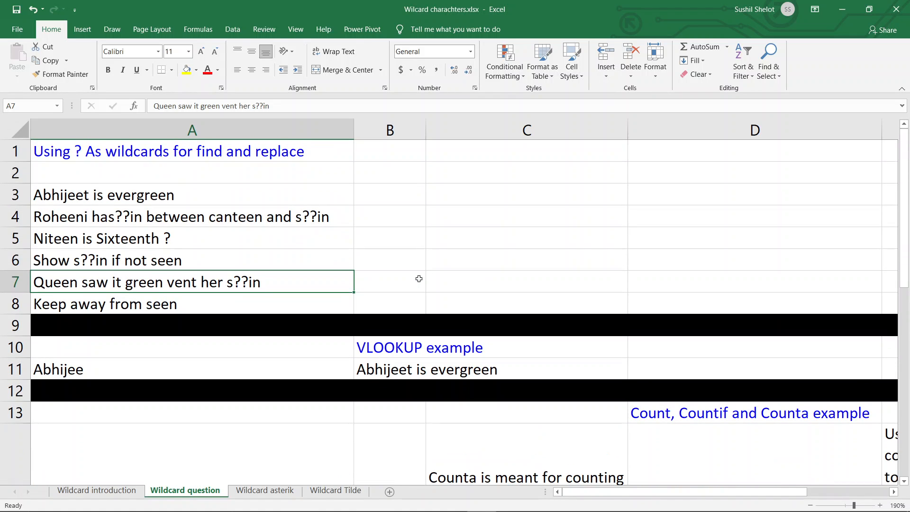
{"action": "key", "text": "ctrl+z"}
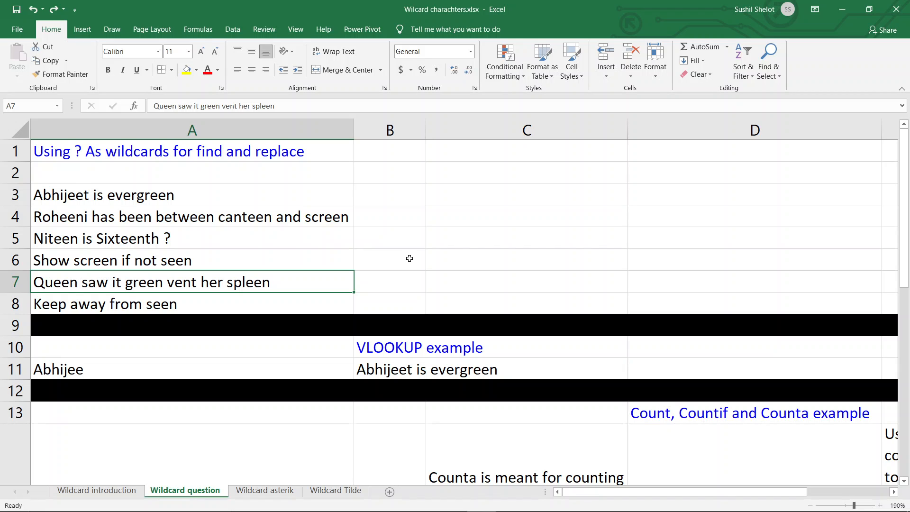
Step: Start a VLOOKUP formula in D11 with the absolute reference $A$11 as the lookup value
{"action": "left_click", "coordinate": [210, 370]}
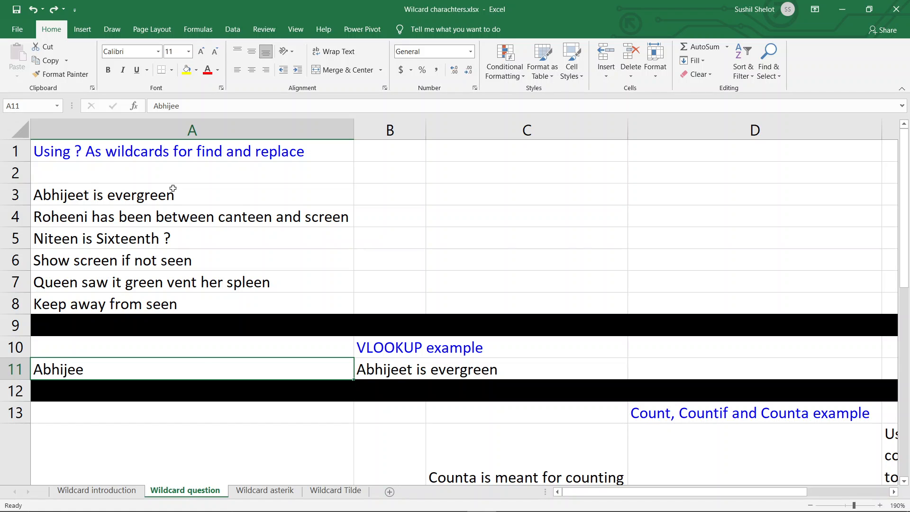
{"action": "left_click_drag", "start_coordinate": [172, 195], "coordinate": [173, 304]}
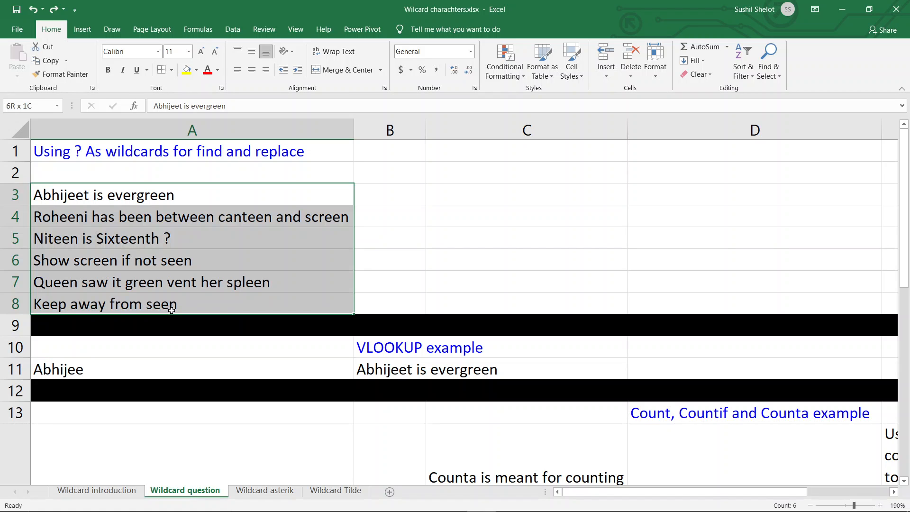
{"action": "left_click", "coordinate": [674, 366]}
{"action": "type", "text": "="}
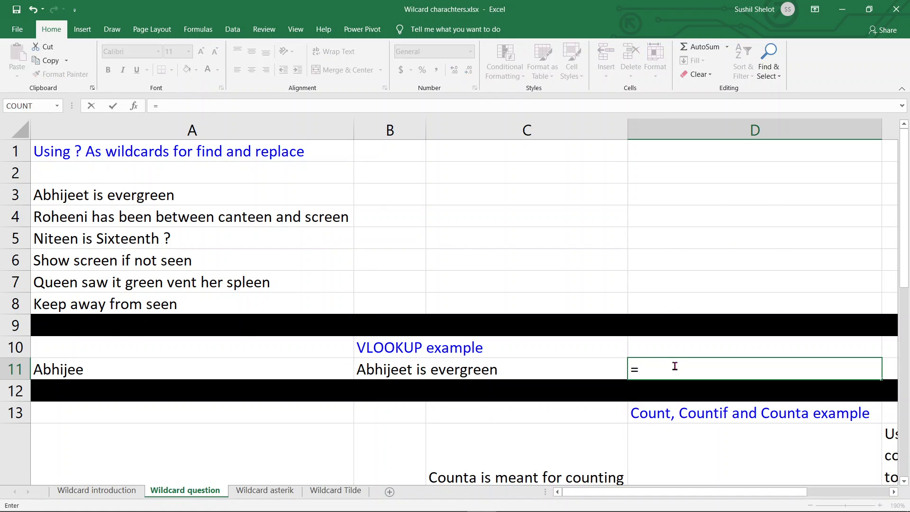
{"action": "type", "text": "vlooku"}
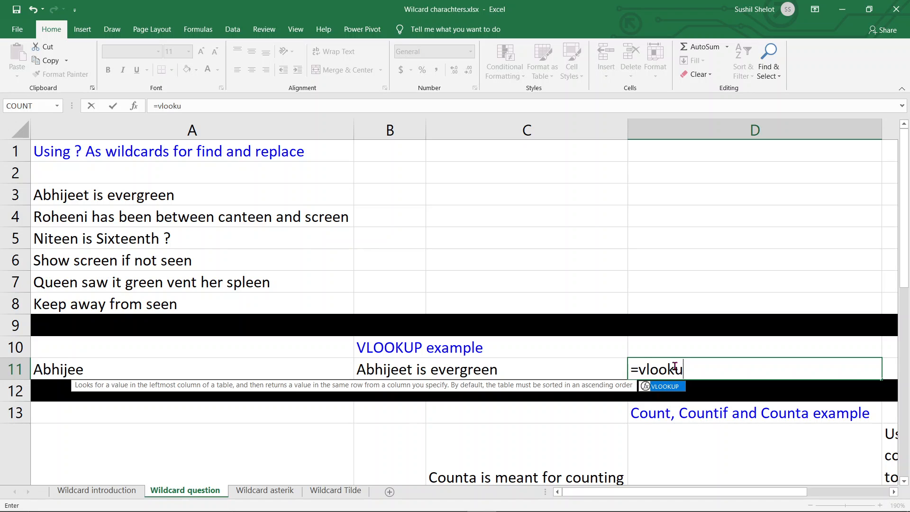
{"action": "type", "text": "p("}
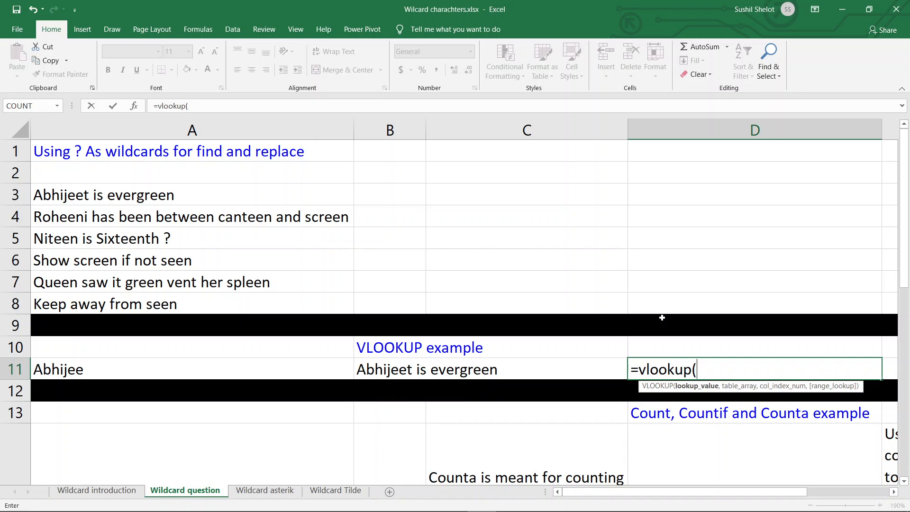
{"action": "left_click", "coordinate": [171, 368]}
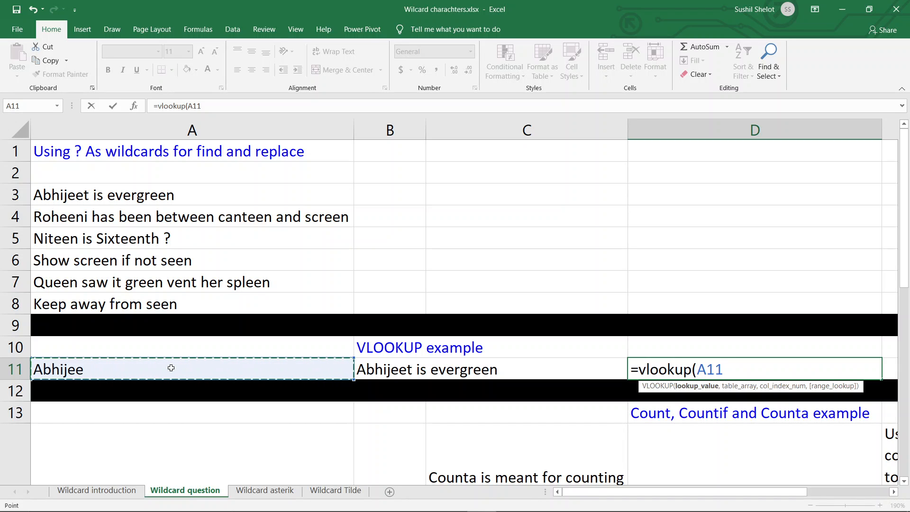
{"action": "key", "text": "F4"}
{"action": "type", "text": ","}
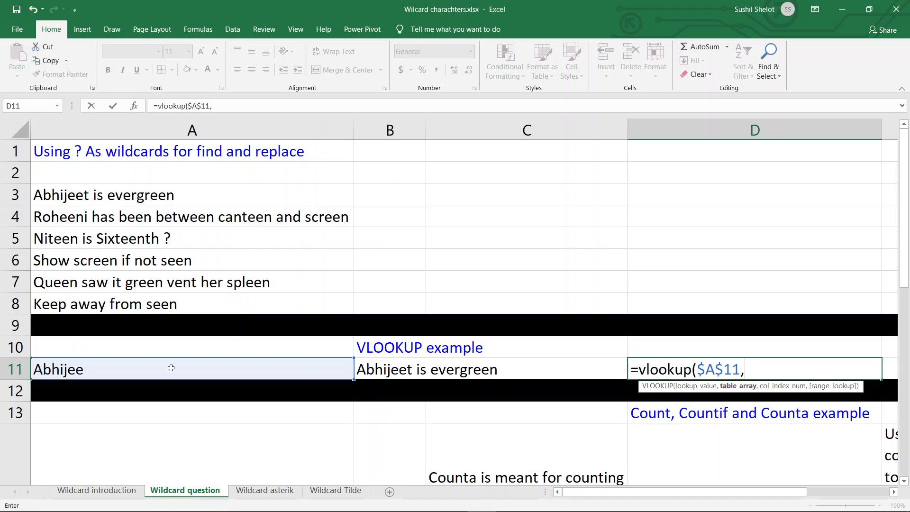
Step: Complete the D11 VLOOKUP with table array $A$3:$A$8, column index 1 and range lookup 0
{"action": "left_click_drag", "start_coordinate": [139, 189], "coordinate": [141, 301]}
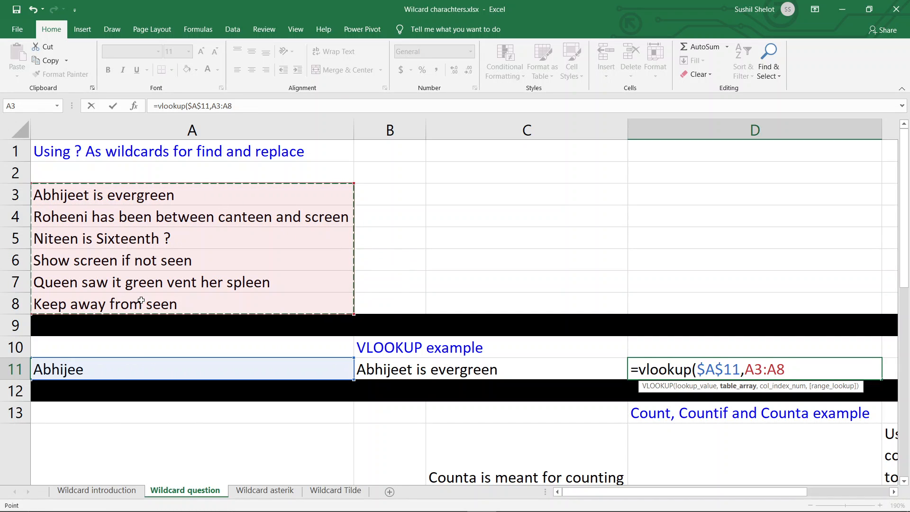
{"action": "key", "text": "F4"}
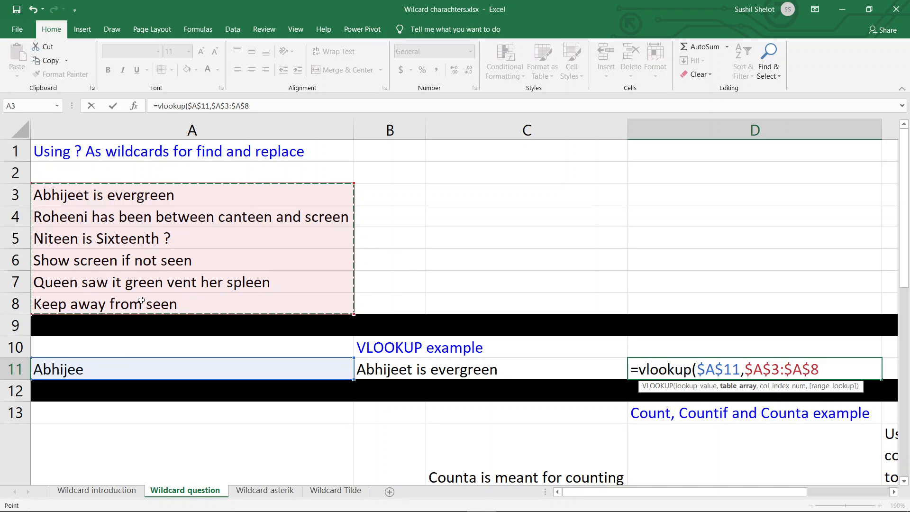
{"action": "type", "text": ",1"}
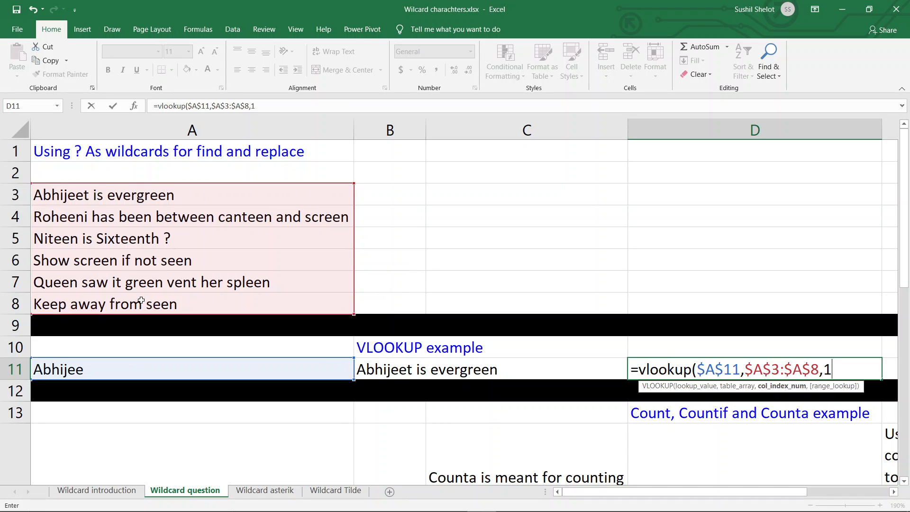
{"action": "type", "text": ",0"}
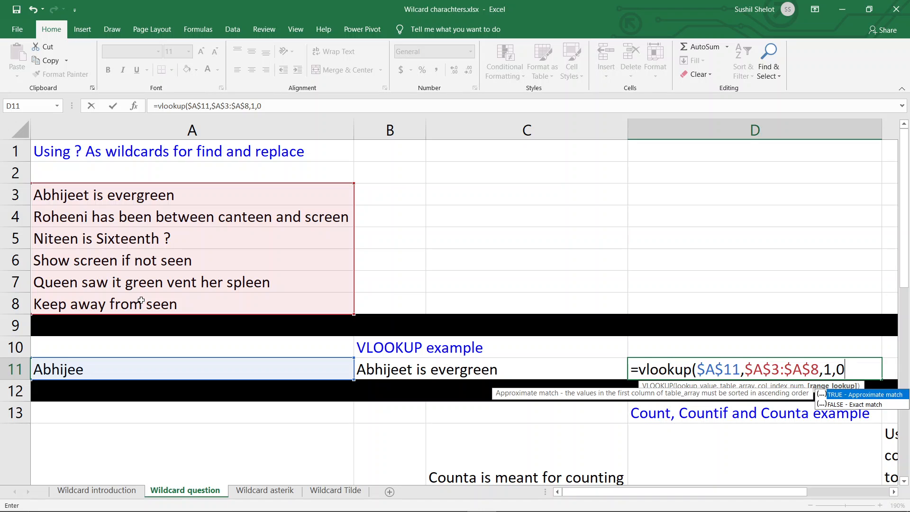
{"action": "type", "text": ")"}
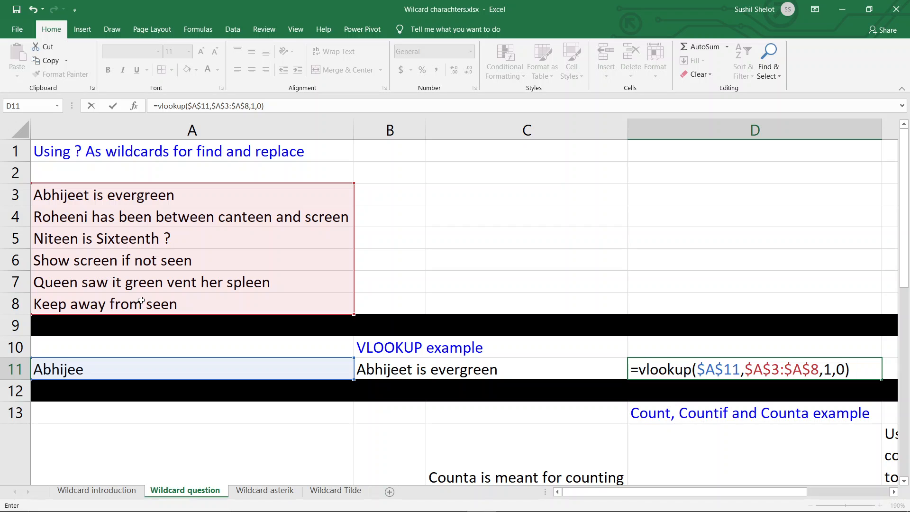
{"action": "key", "text": "Return"}
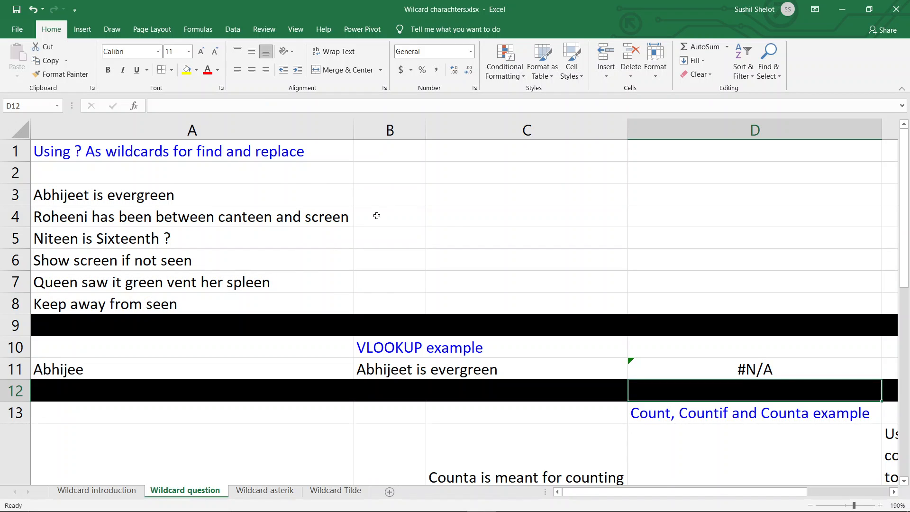
{"action": "left_click_drag", "start_coordinate": [284, 190], "coordinate": [275, 300]}
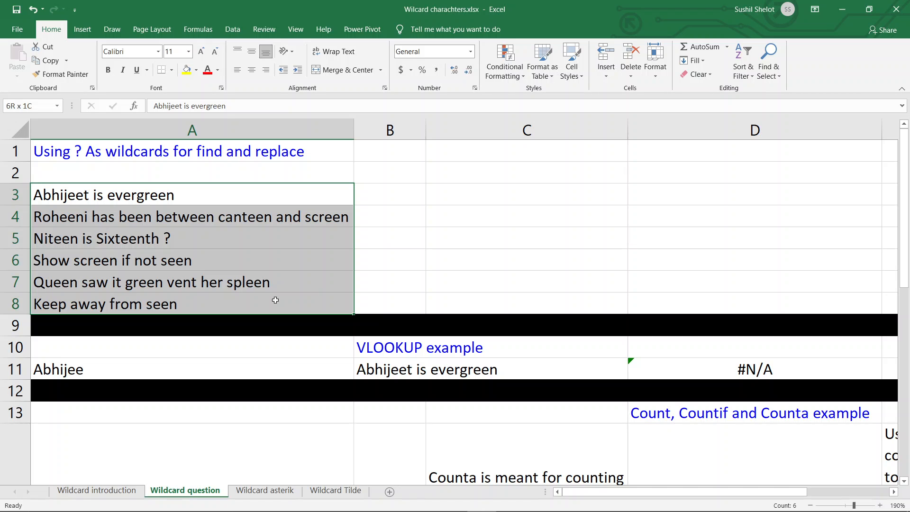
{"action": "left_click", "coordinate": [697, 369]}
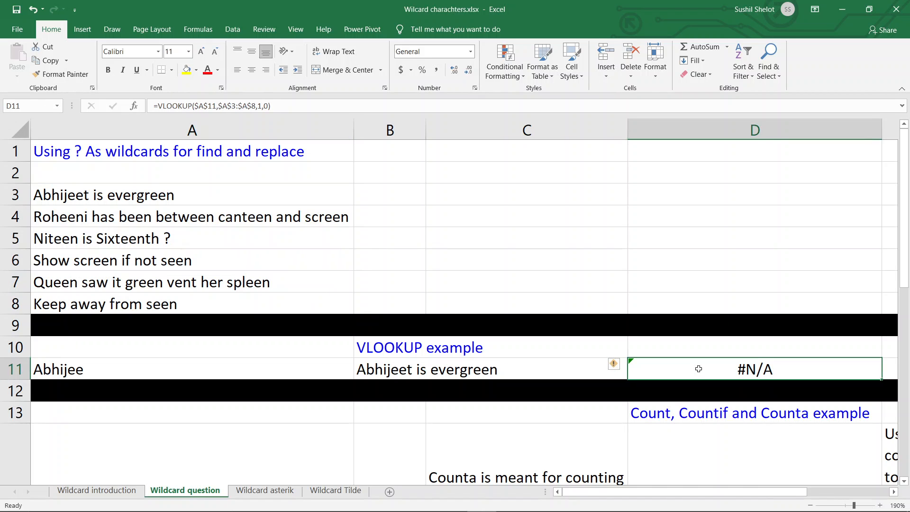
{"action": "left_click", "coordinate": [216, 106]}
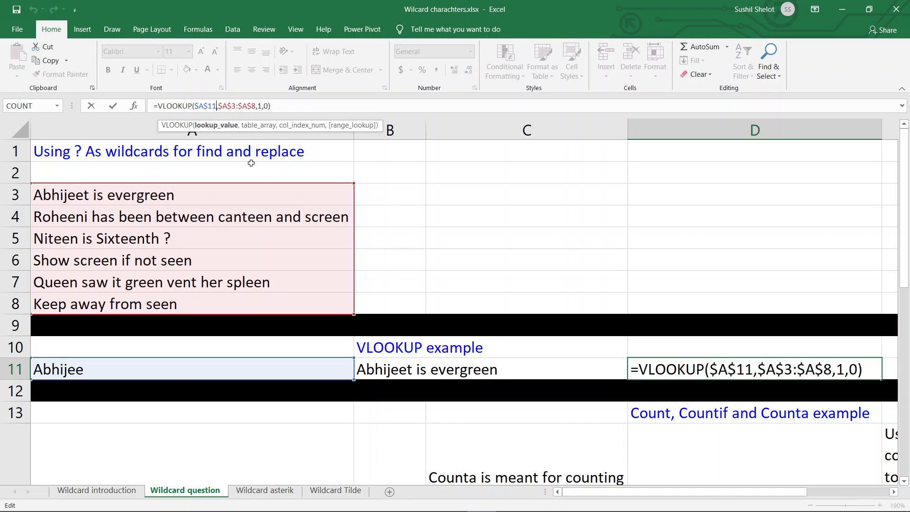
{"action": "key", "text": "alt"}
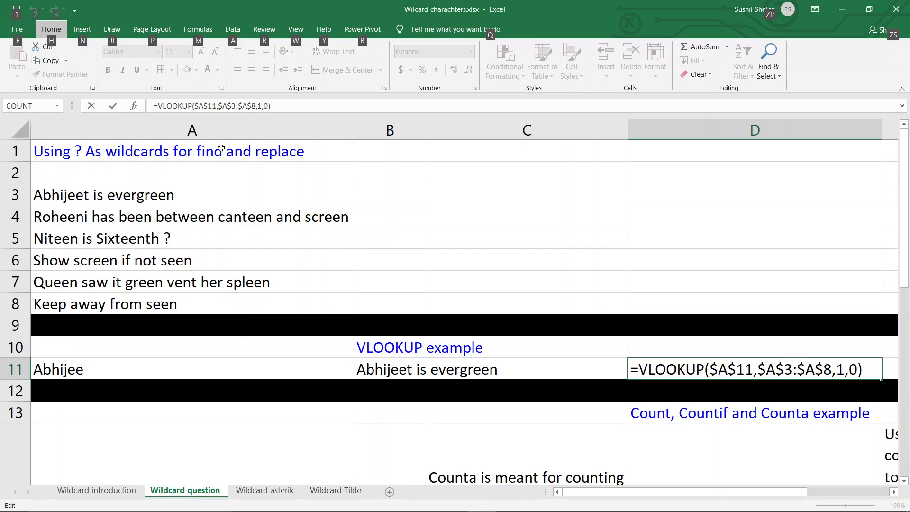
{"action": "left_click", "coordinate": [213, 106]}
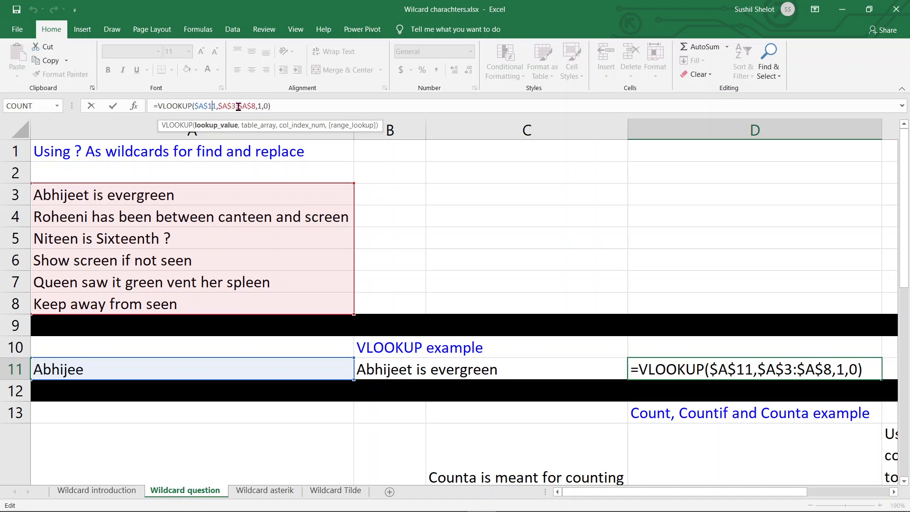
{"action": "key", "text": "F9"}
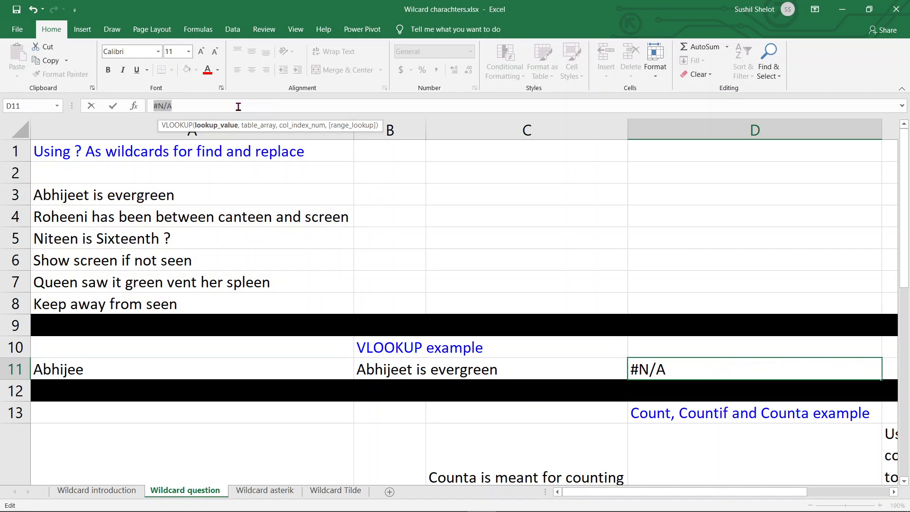
{"action": "key", "text": "ctrl+z"}
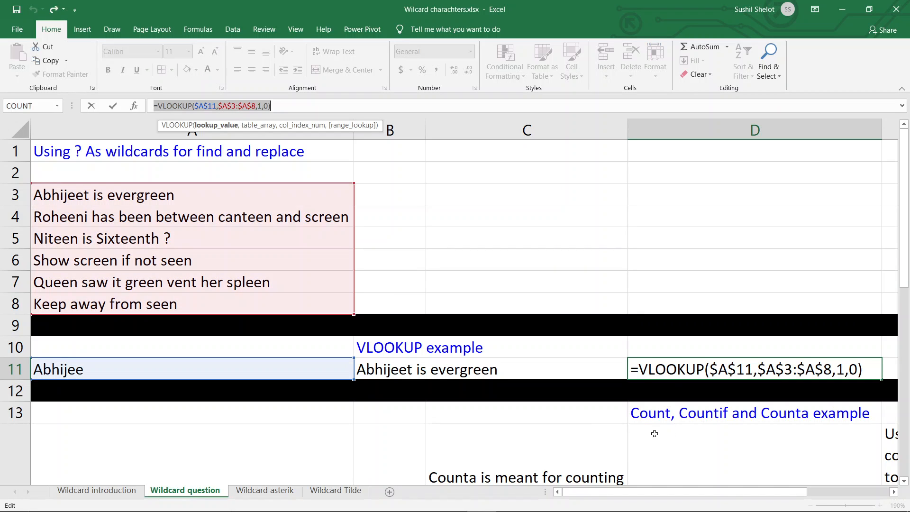
{"action": "left_click_drag", "start_coordinate": [756, 370], "coordinate": [709, 369]}
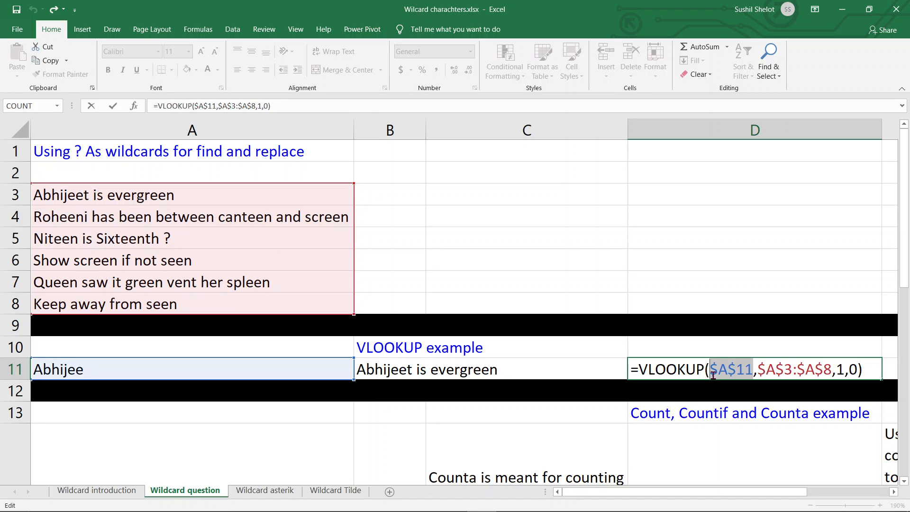
{"action": "left_click", "coordinate": [153, 367]}
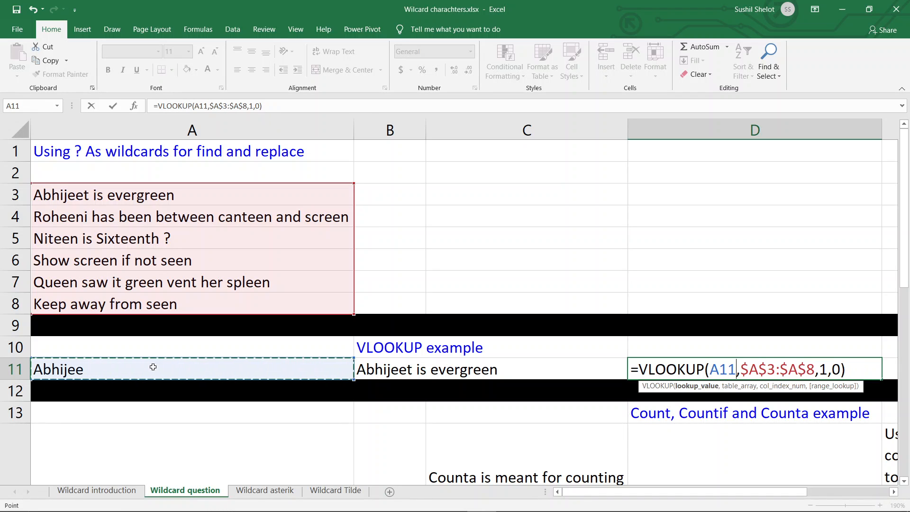
{"action": "key", "text": "Escape"}
Step: Append &"?*" to the $A$11 lookup value in the D11 VLOOKUP formula
{"action": "mouse_move", "coordinate": [635, 363]}
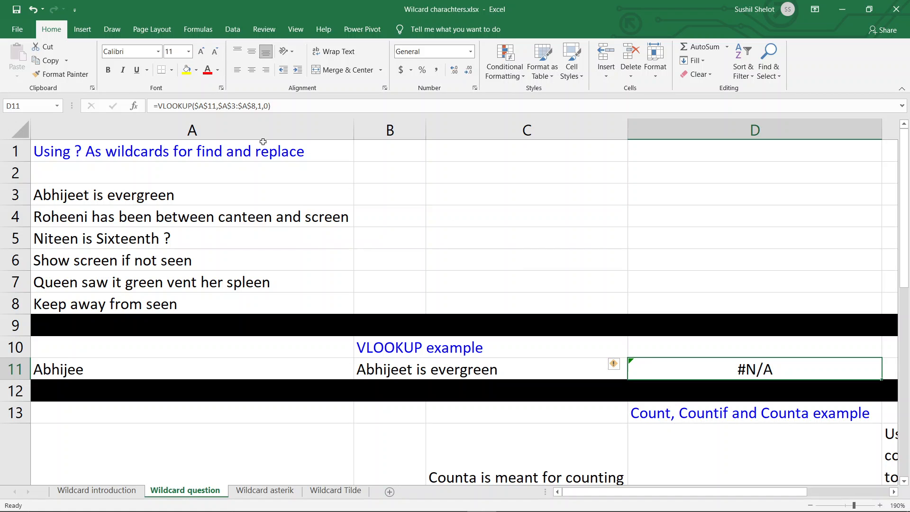
{"action": "left_click", "coordinate": [216, 106]}
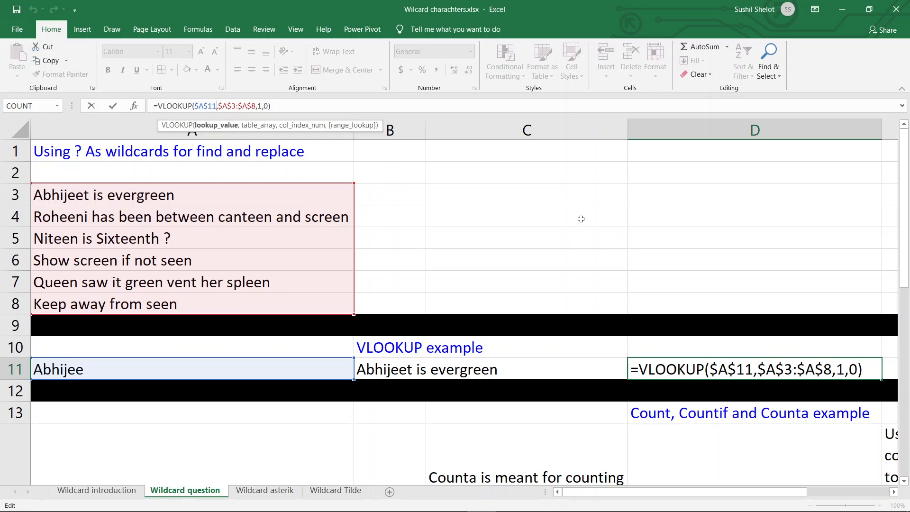
{"action": "type", "text": "&"}
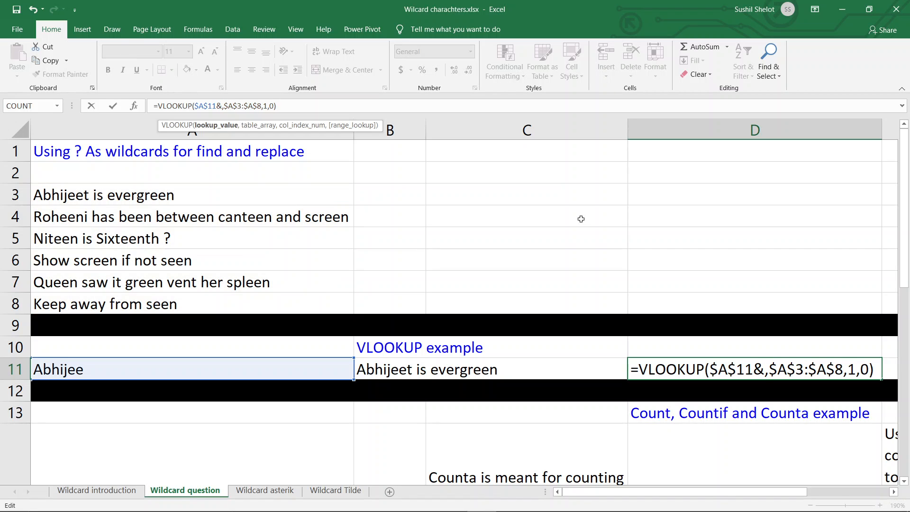
{"action": "type", "text": "\""}
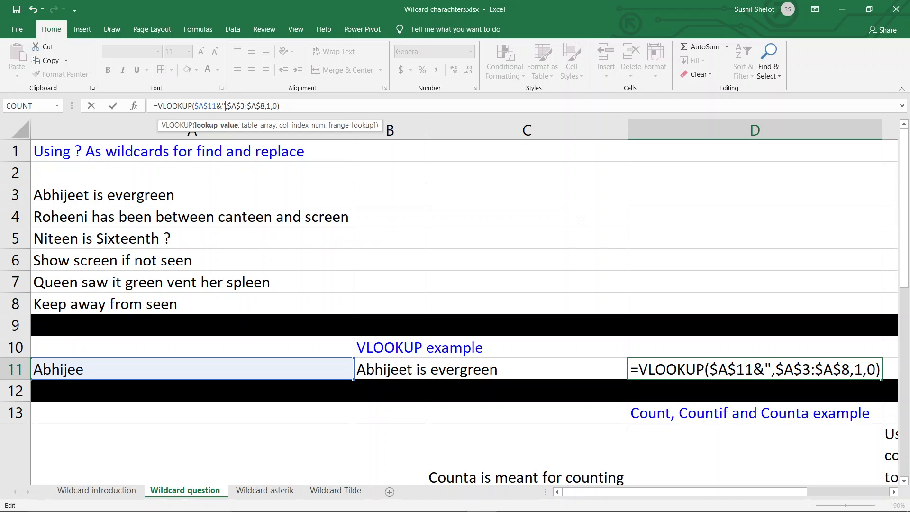
{"action": "type", "text": "?"}
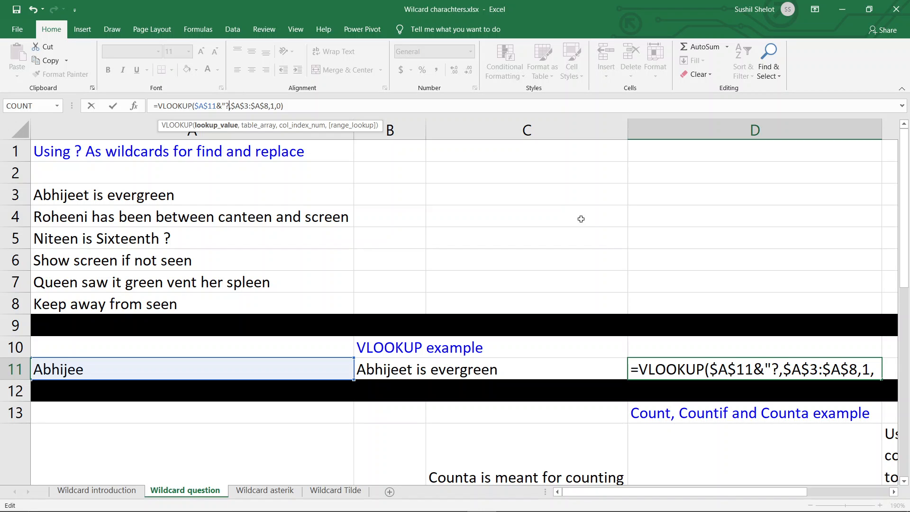
{"action": "type", "text": "*"}
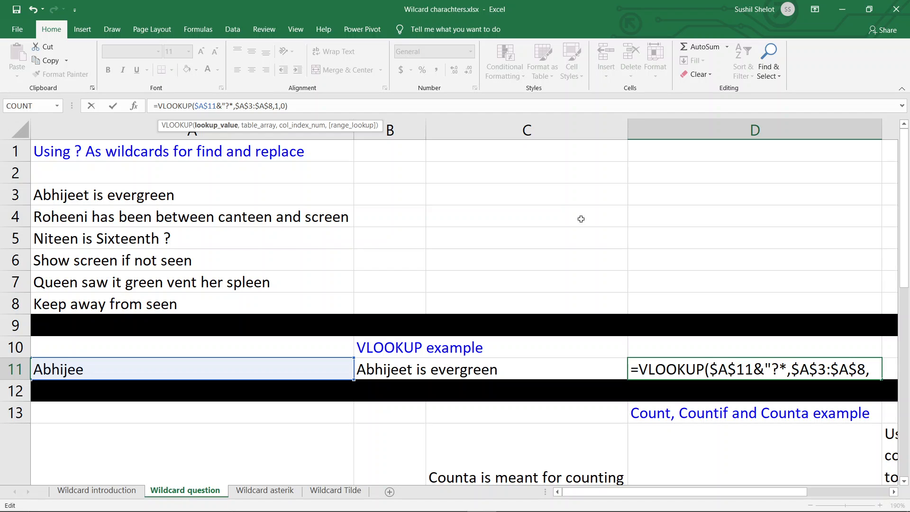
{"action": "type", "text": "\""}
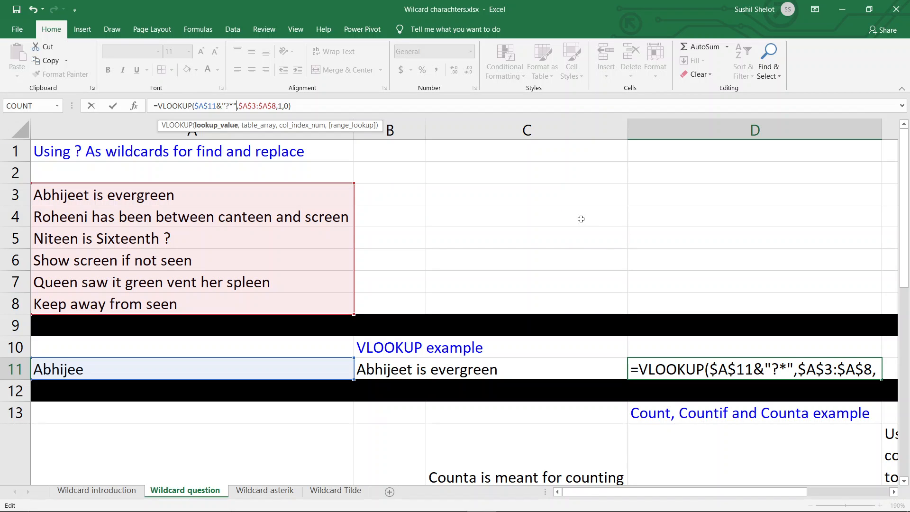
{"action": "key", "text": "Return"}
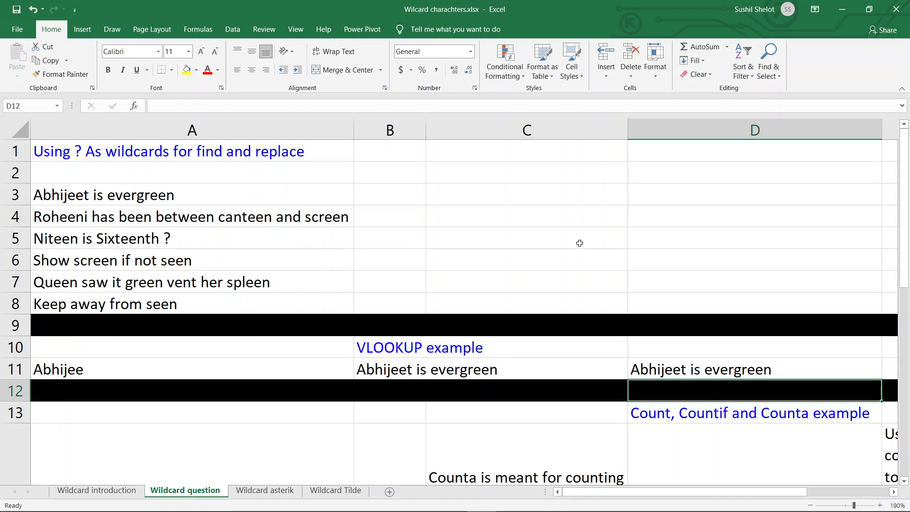
Step: Narrow column A to just fit the serial numbers in the Count, Countif and Counta example
{"action": "scroll", "coordinate": [579, 243], "scroll_direction": "down", "scroll_amount": 1}
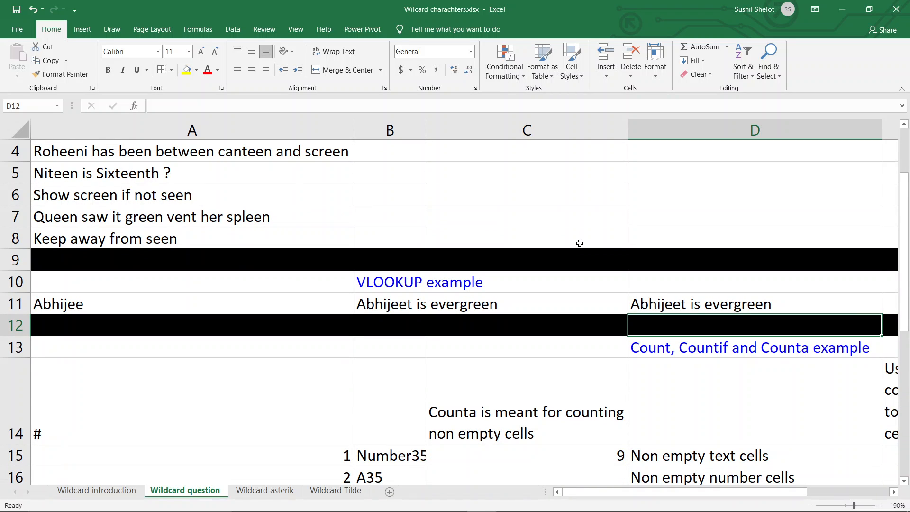
{"action": "scroll", "coordinate": [579, 243], "scroll_direction": "down", "scroll_amount": 2}
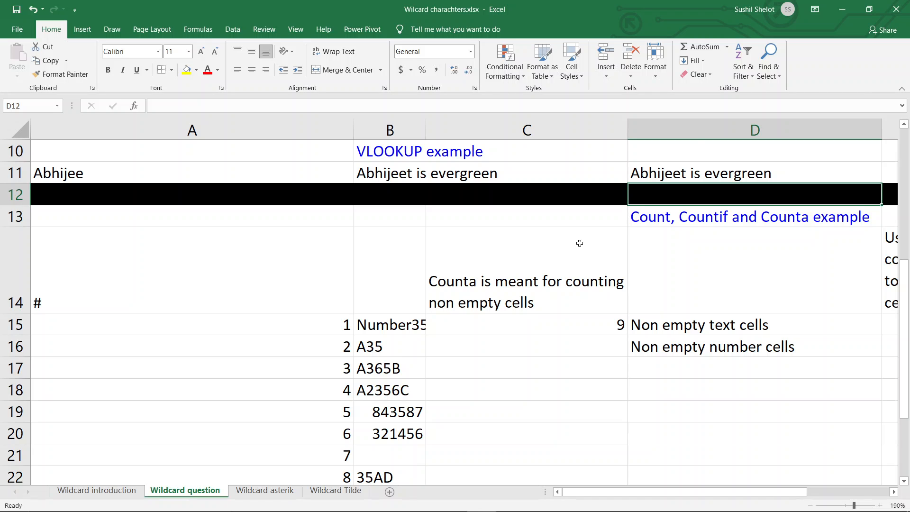
{"action": "scroll", "coordinate": [579, 243], "scroll_direction": "down", "scroll_amount": 1}
{"action": "left_click_drag", "start_coordinate": [353, 128], "coordinate": [144, 168]}
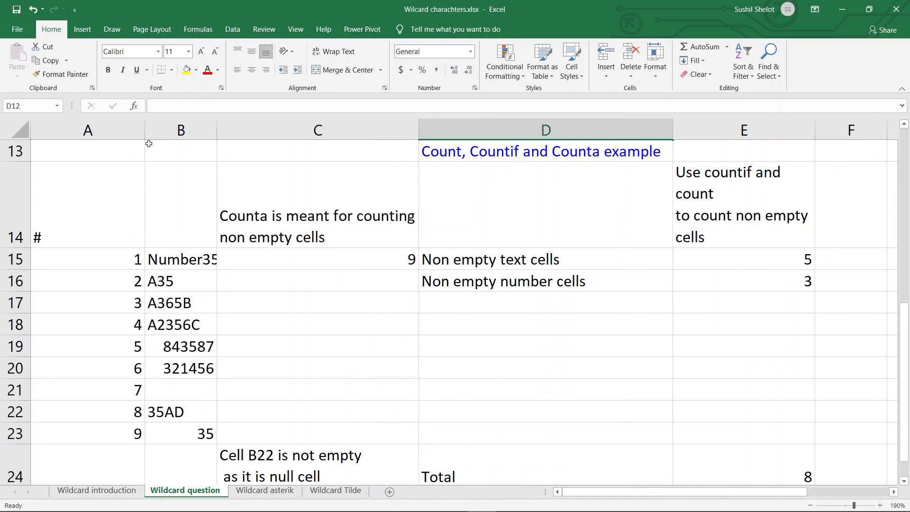
{"action": "left_click_drag", "start_coordinate": [145, 128], "coordinate": [78, 135]}
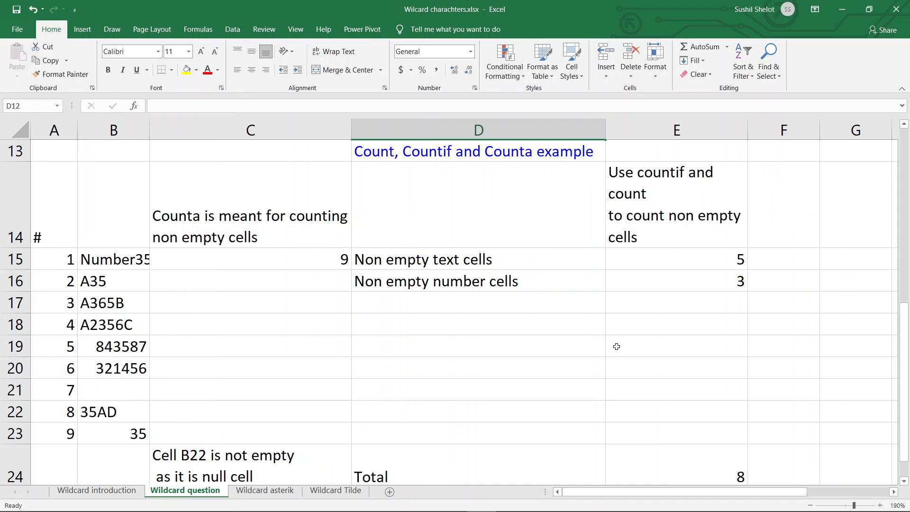
Step: Widen column B so the Number35 entry fits fully, and select the sample data in B15:B23
{"action": "scroll", "coordinate": [613, 344], "scroll_direction": "up", "scroll_amount": 1}
{"action": "scroll", "coordinate": [611, 343], "scroll_direction": "down", "scroll_amount": 1}
{"action": "left_click_drag", "start_coordinate": [149, 135], "coordinate": [187, 136]}
{"action": "left_click_drag", "start_coordinate": [119, 258], "coordinate": [128, 440]}
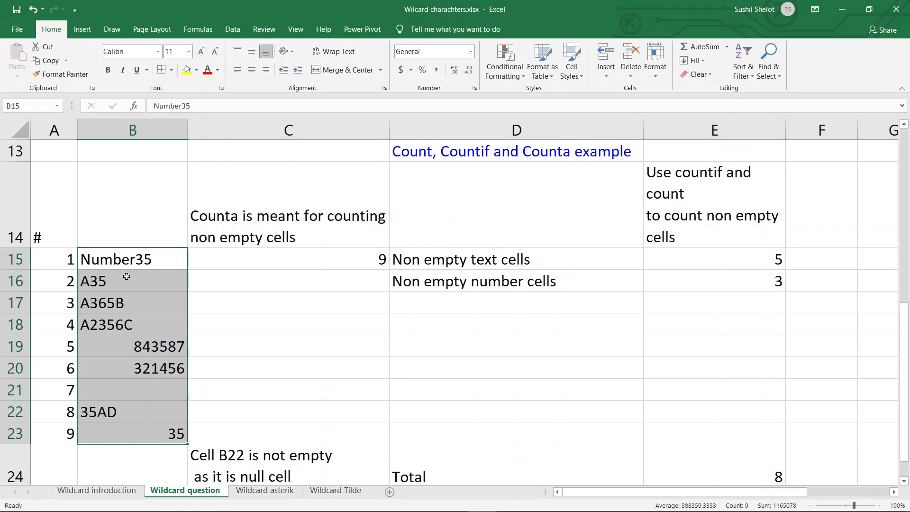
Step: Highlight the sample data's text entries and its numeric entries, and inspect the blank-looking cell B21
{"action": "left_click_drag", "start_coordinate": [126, 279], "coordinate": [118, 328]}
{"action": "left_click", "coordinate": [101, 414], "text": "ctrl"}
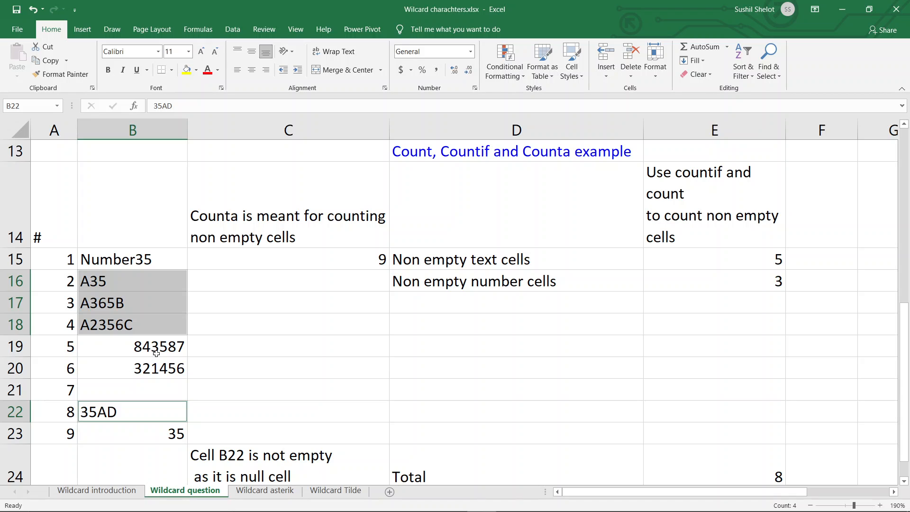
{"action": "left_click_drag", "start_coordinate": [158, 350], "coordinate": [156, 367]}
{"action": "left_click", "coordinate": [167, 431], "text": "ctrl"}
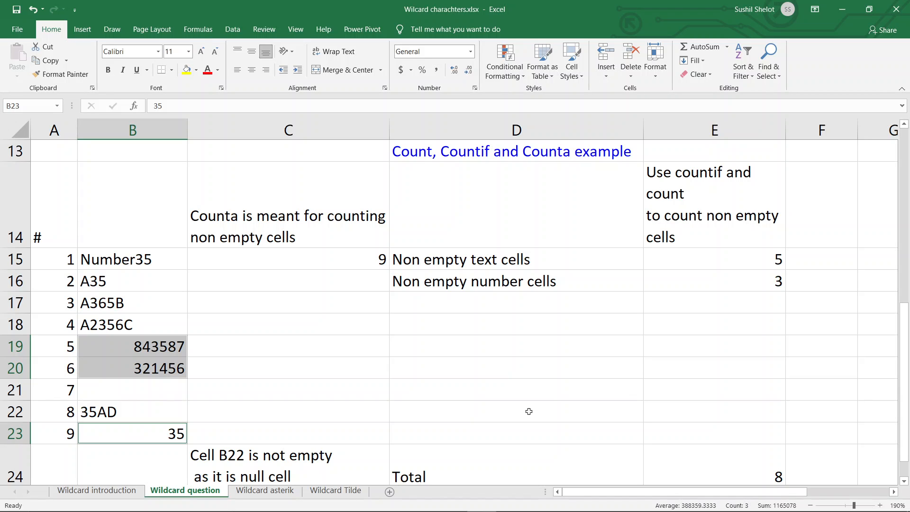
{"action": "left_click", "coordinate": [160, 392]}
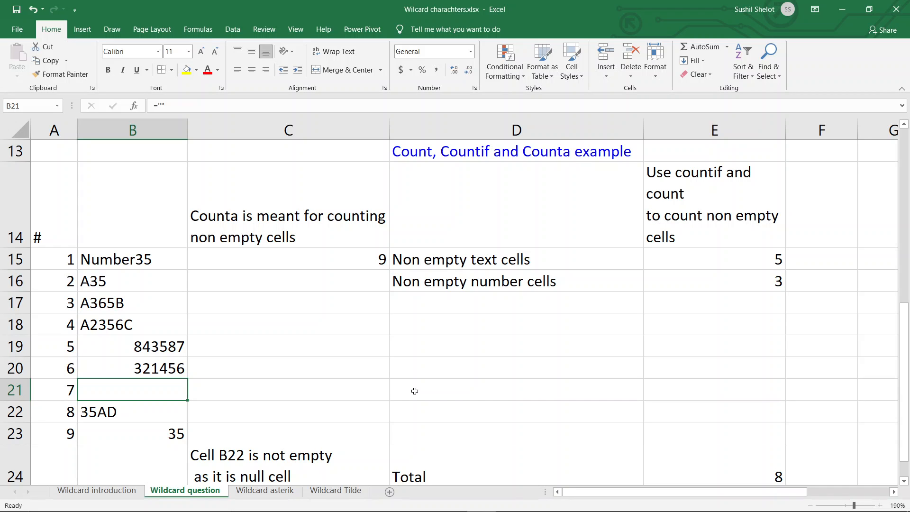
Step: Enter =COUNTA($B$15:$B$23) in C16 to count the non-empty cells of the sample data
{"action": "left_click", "coordinate": [341, 282]}
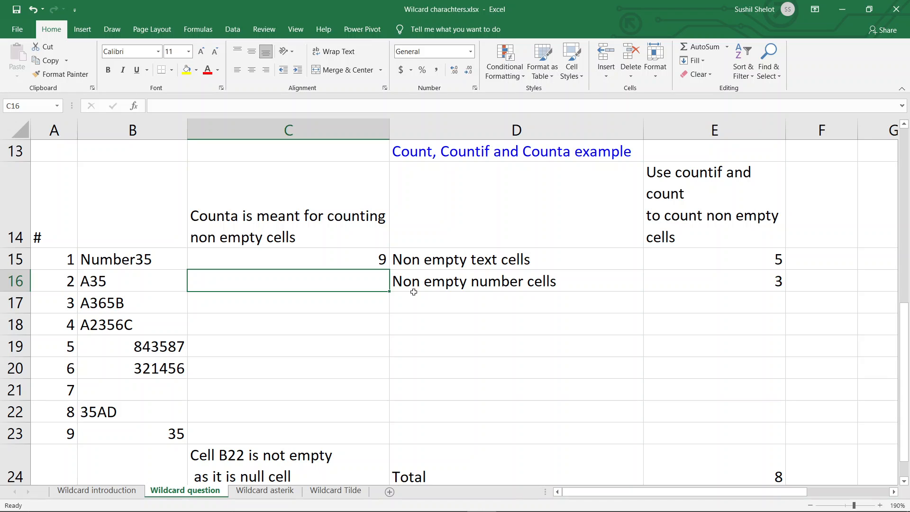
{"action": "key", "text": "alt"}
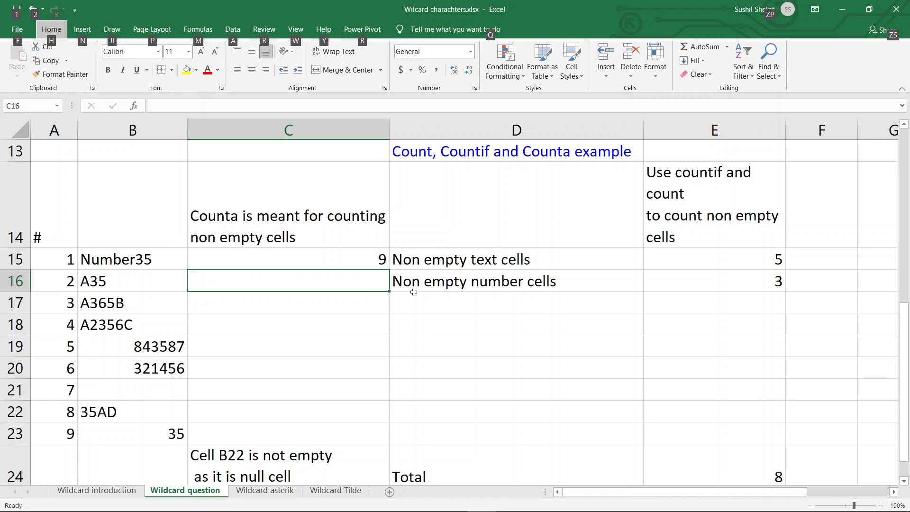
{"action": "left_click", "coordinate": [369, 282]}
{"action": "type", "text": "="}
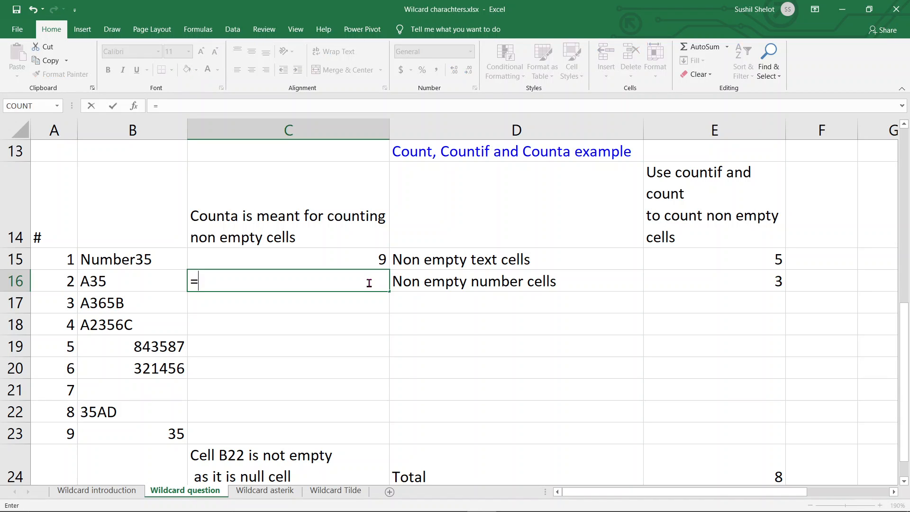
{"action": "type", "text": "counta("}
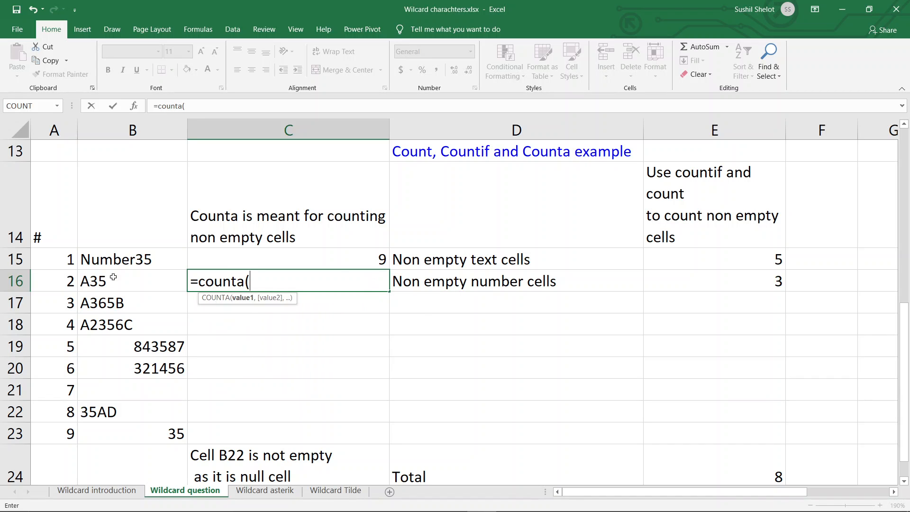
{"action": "left_click_drag", "start_coordinate": [129, 259], "coordinate": [126, 429]}
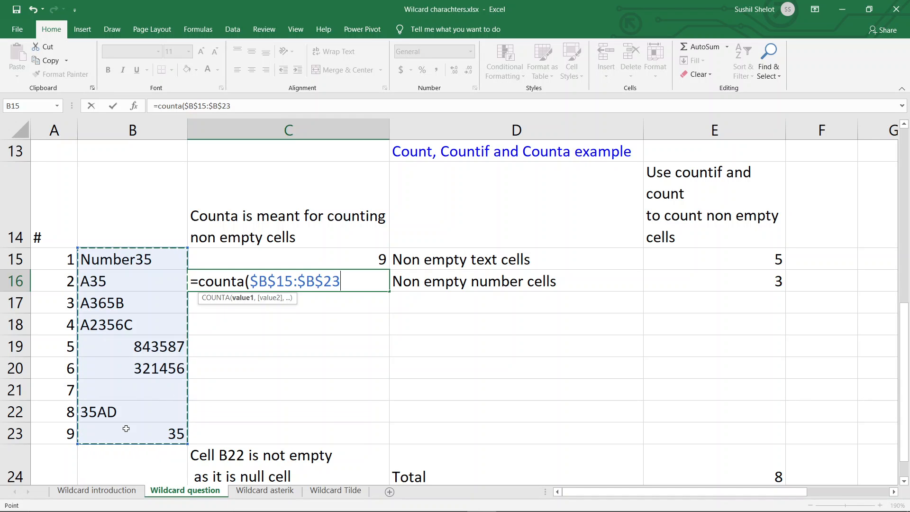
{"action": "key", "text": "F4"}
{"action": "type", "text": ")"}
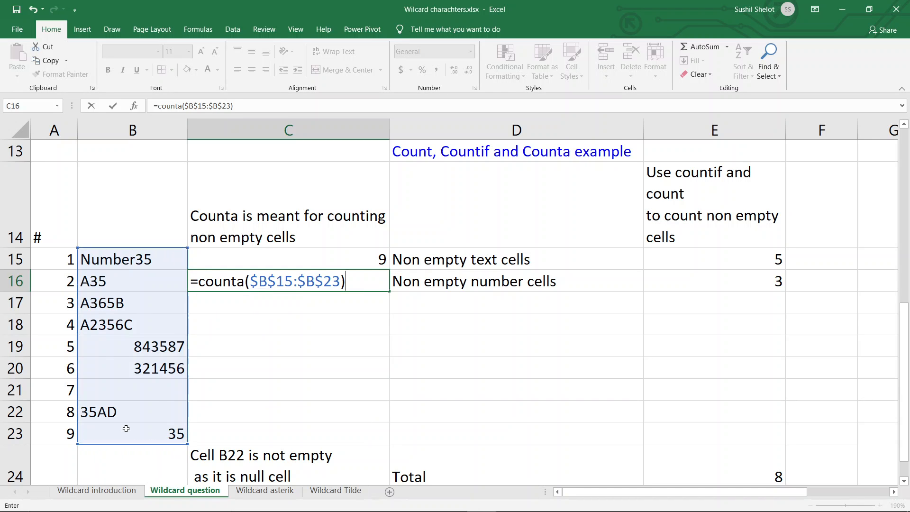
{"action": "key", "text": "Return"}
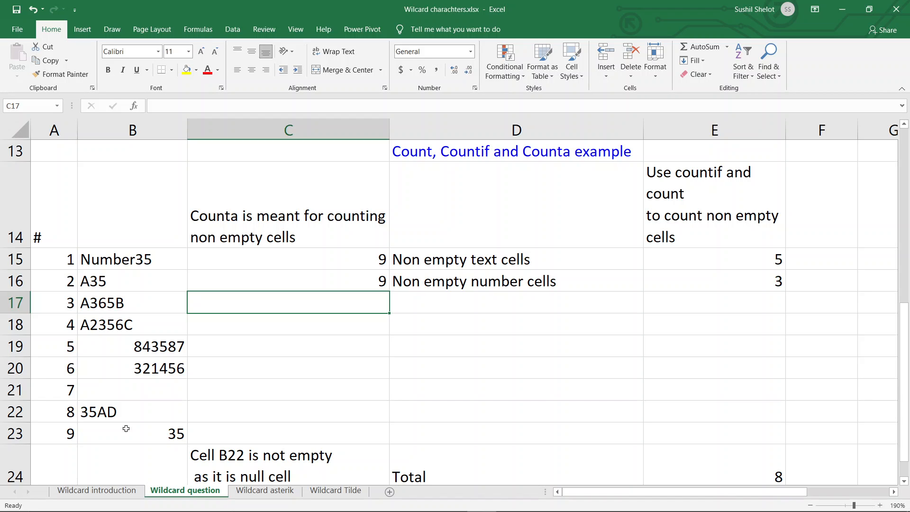
Step: Inspect the null-string formula in B21 and leave the cell's content as it is
{"action": "left_click", "coordinate": [138, 387]}
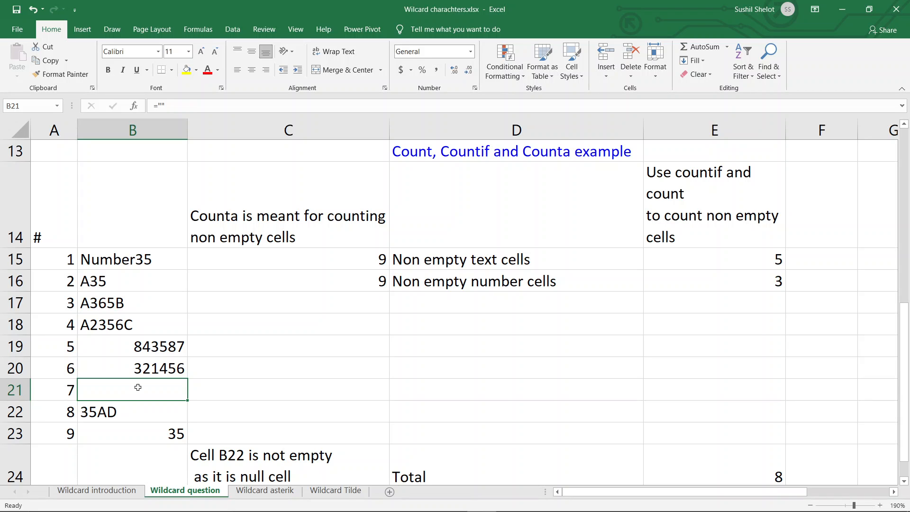
{"action": "left_click", "coordinate": [161, 105]}
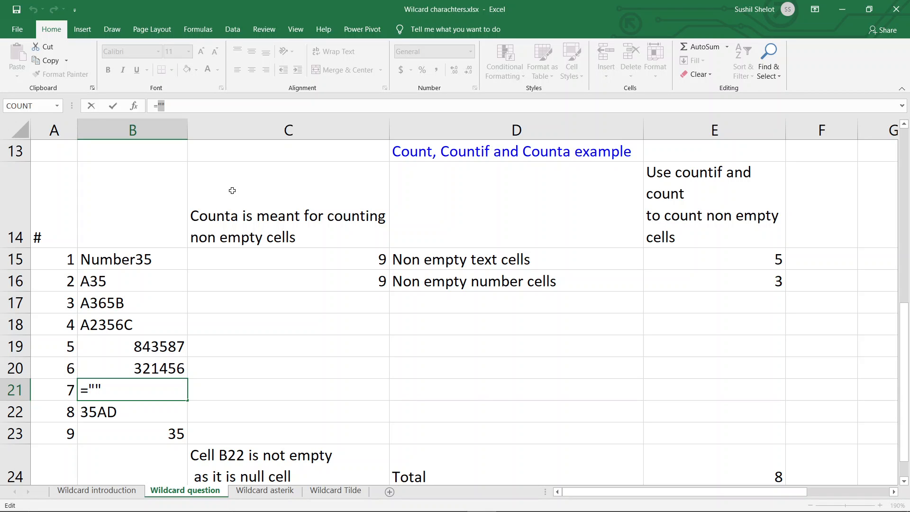
{"action": "key", "text": "Return"}
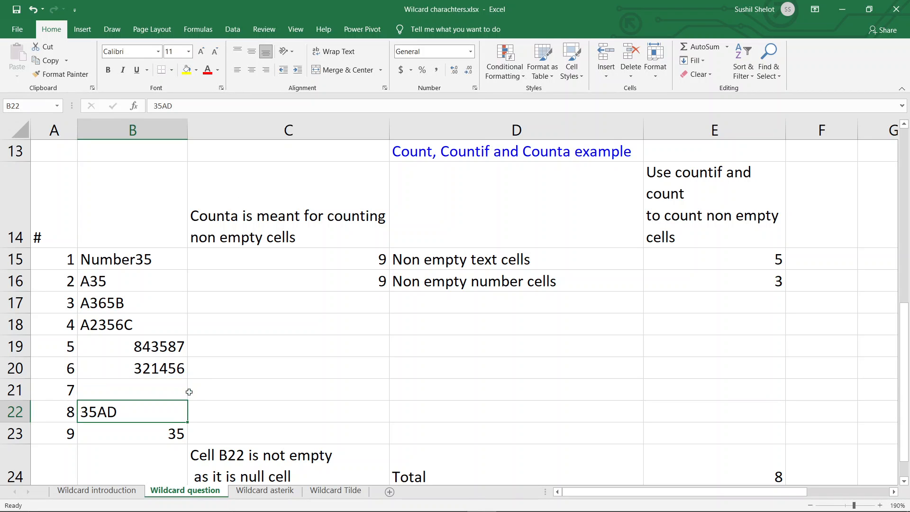
Step: Clear the null-string formula in B21, undo the deletion, and review the COUNTA cell C16 alongside B21
{"action": "left_click", "coordinate": [156, 389]}
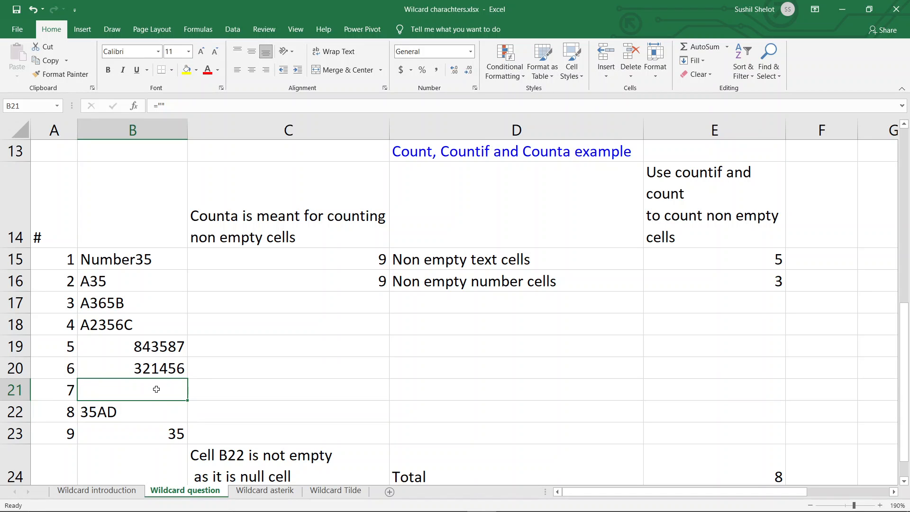
{"action": "key", "text": "Delete"}
{"action": "key", "text": "ctrl+z"}
{"action": "left_click", "coordinate": [338, 281]}
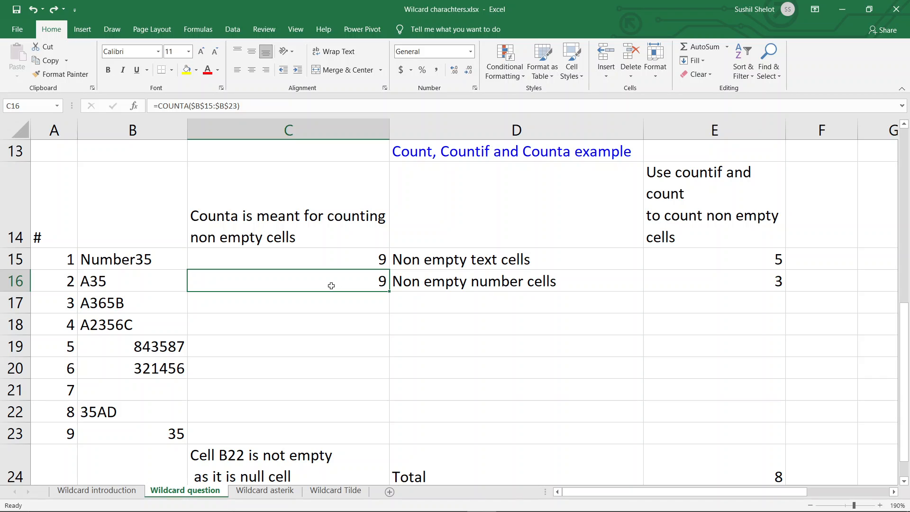
{"action": "left_click", "coordinate": [160, 386]}
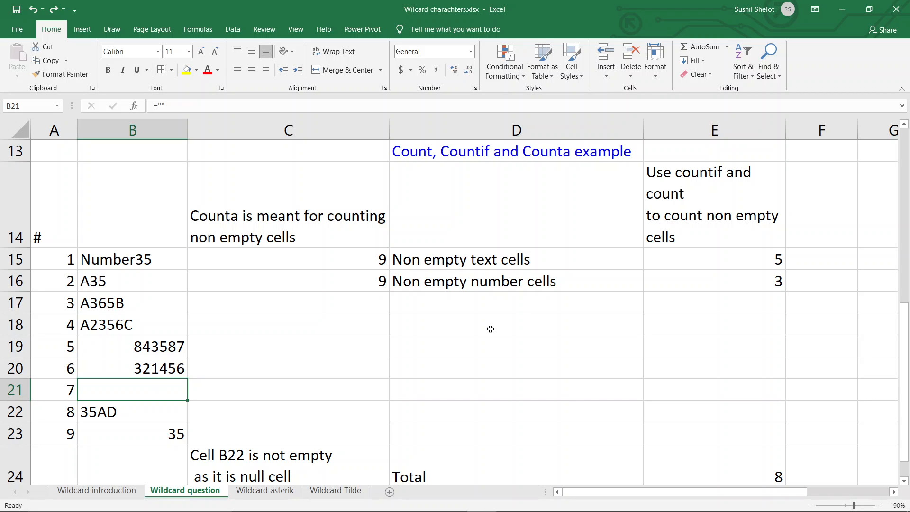
Step: Enter =COUNTIF($B$15:$B$23,"?*") in D17 to count the non-empty text cells
{"action": "left_click", "coordinate": [509, 309]}
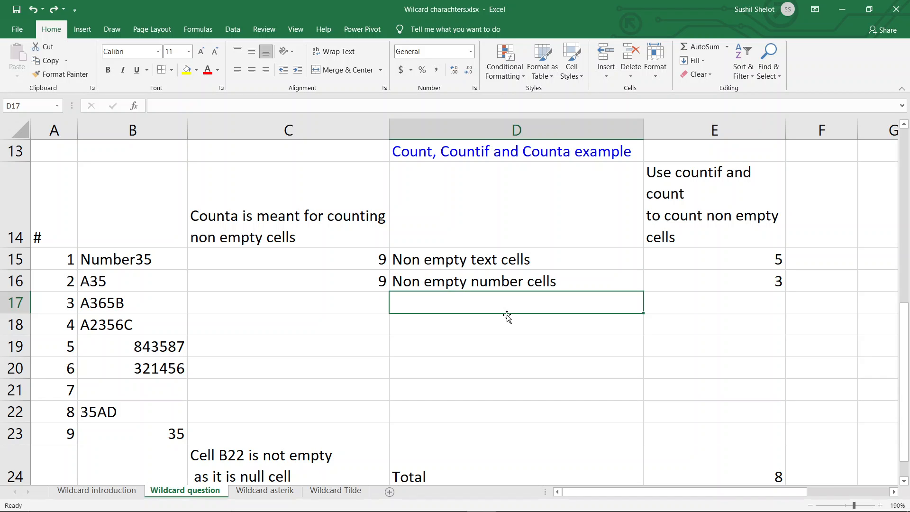
{"action": "type", "text": "=countif"}
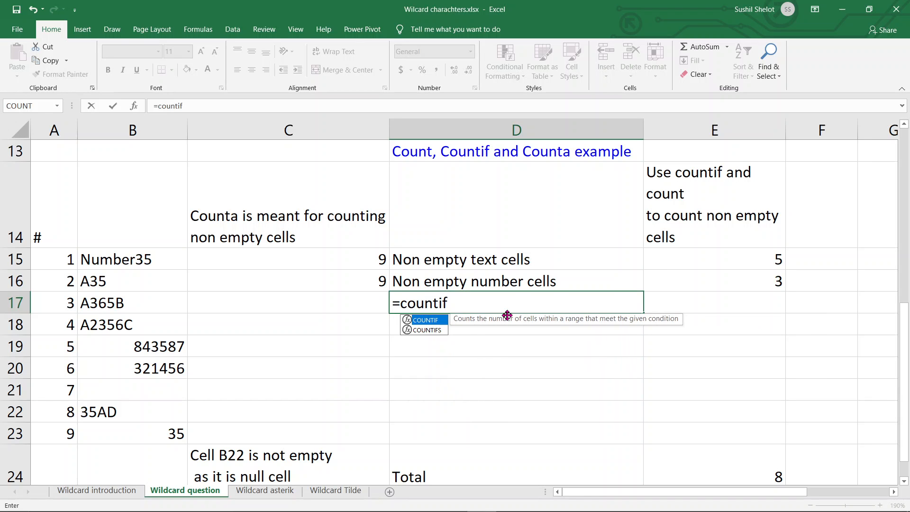
{"action": "type", "text": "("}
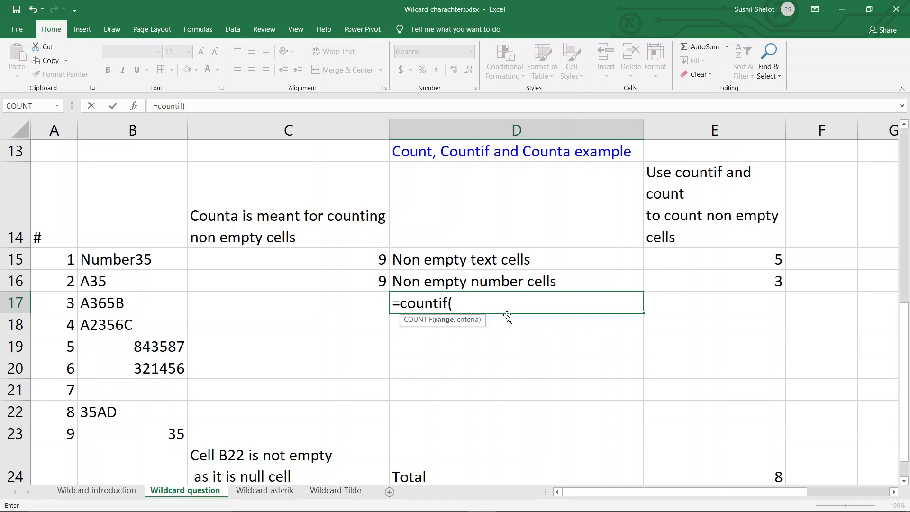
{"action": "left_click_drag", "start_coordinate": [162, 258], "coordinate": [151, 428]}
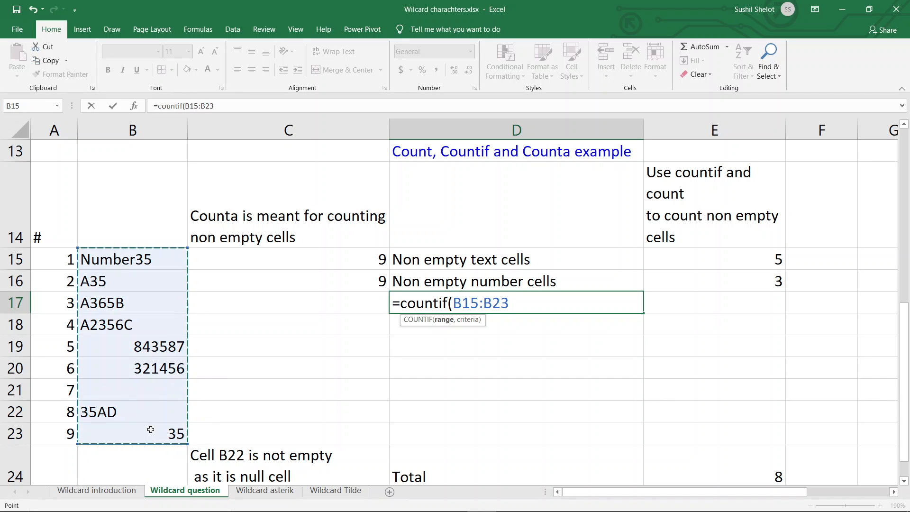
{"action": "key", "text": "F4"}
{"action": "type", "text": ","}
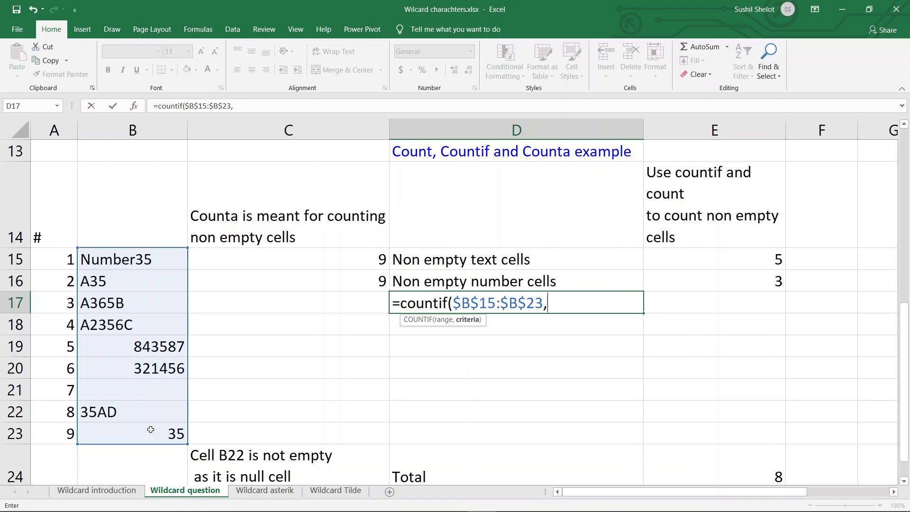
{"action": "type", "text": "\""}
{"action": "type", "text": "*"}
{"action": "type", "text": "\")"}
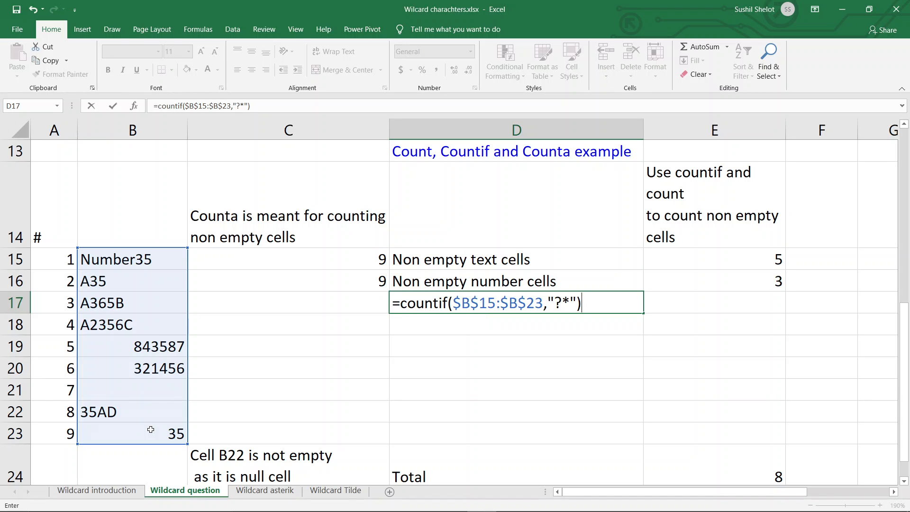
{"action": "key", "text": "Return"}
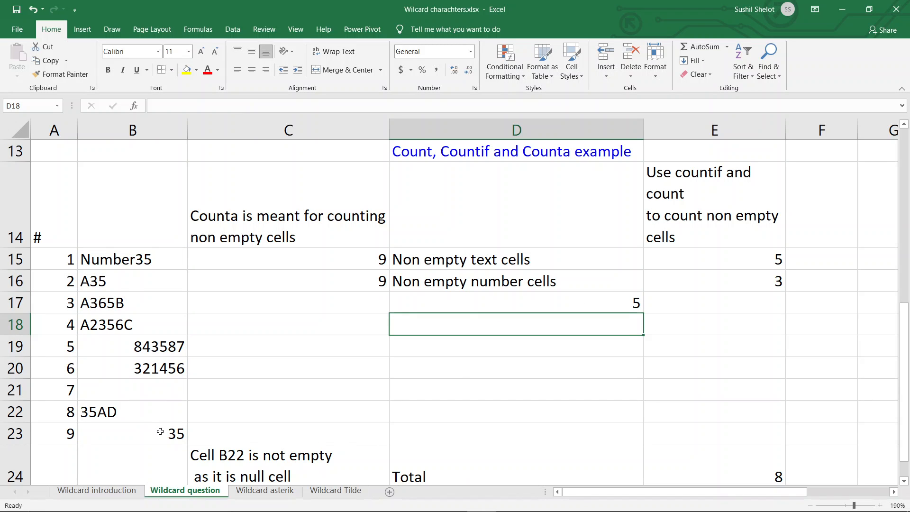
Step: Highlight the text entries B15:B18 and B22, and check them against the COUNTIF formula in D17
{"action": "left_click_drag", "start_coordinate": [144, 255], "coordinate": [144, 321]}
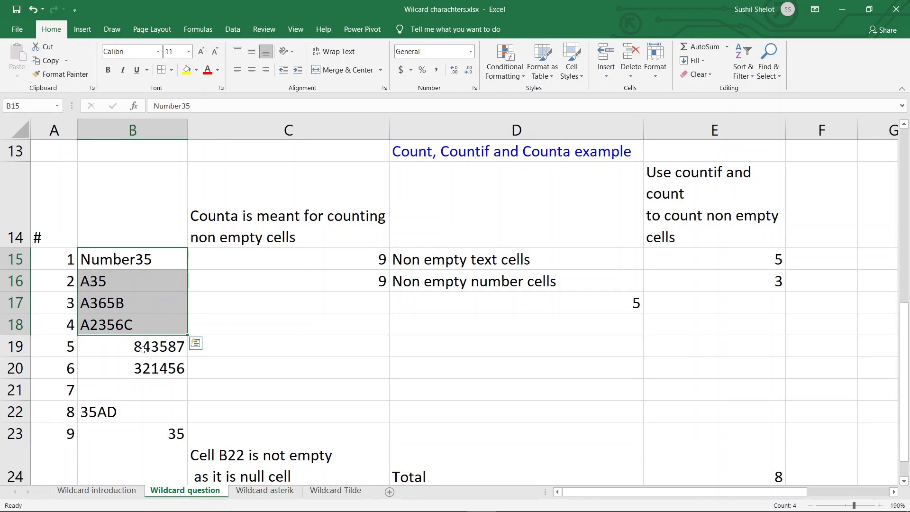
{"action": "left_click", "coordinate": [133, 409], "text": "ctrl"}
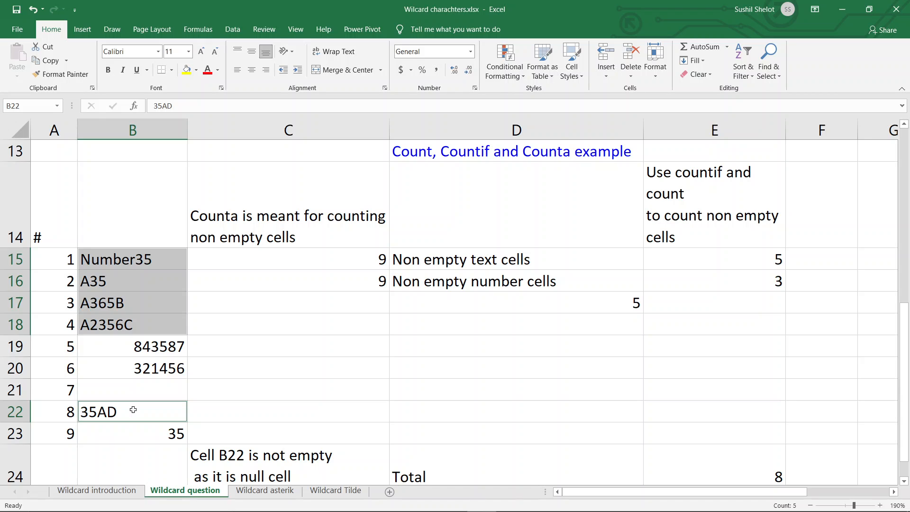
{"action": "left_click", "coordinate": [514, 303]}
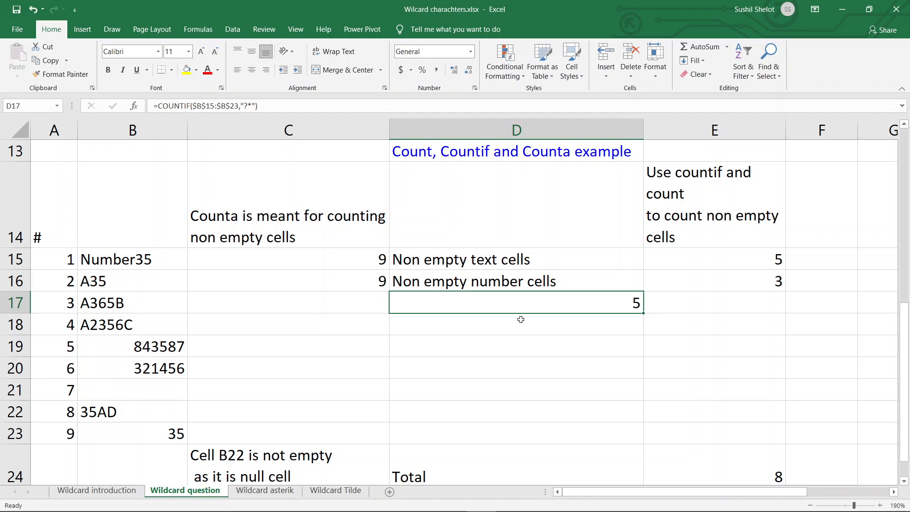
{"action": "left_click", "coordinate": [520, 321]}
{"action": "type", "text": "*"}
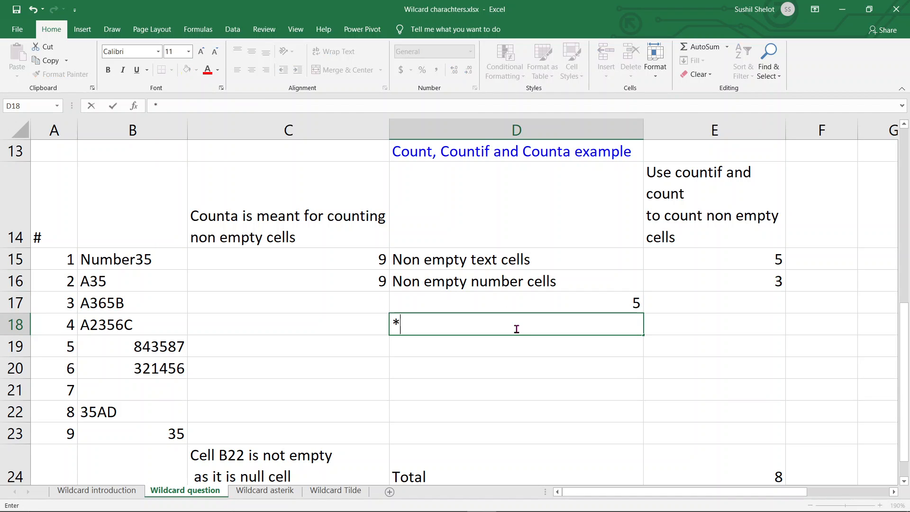
{"action": "type", "text": "count"}
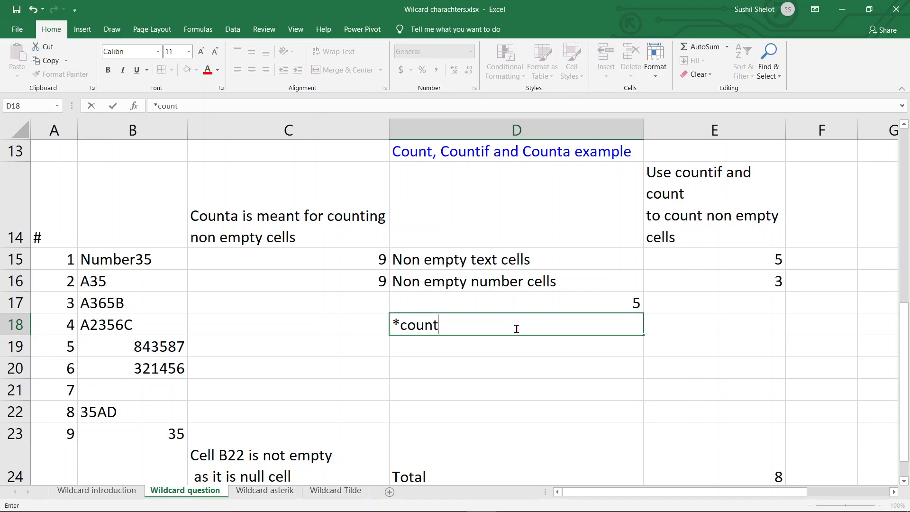
{"action": "key", "text": "BackSpace"}
{"action": "key", "text": "BackSpace"}
{"action": "key", "text": "BackSpace"}
{"action": "key", "text": "BackSpace"}
{"action": "key", "text": "BackSpace"}
{"action": "key", "text": "BackSpace"}
Step: Enter =COUNT(B15:B23) in D18 to count the numeric cells of the sample data
{"action": "type", "text": "="}
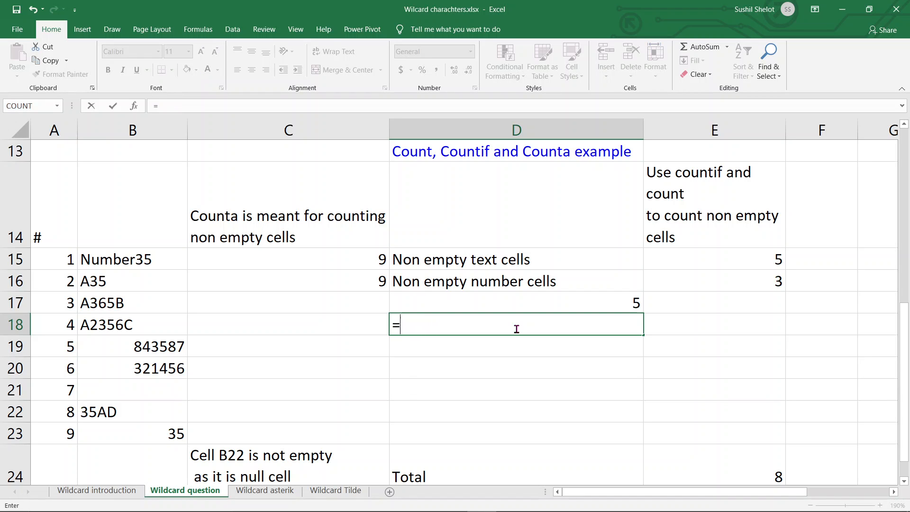
{"action": "type", "text": "count("}
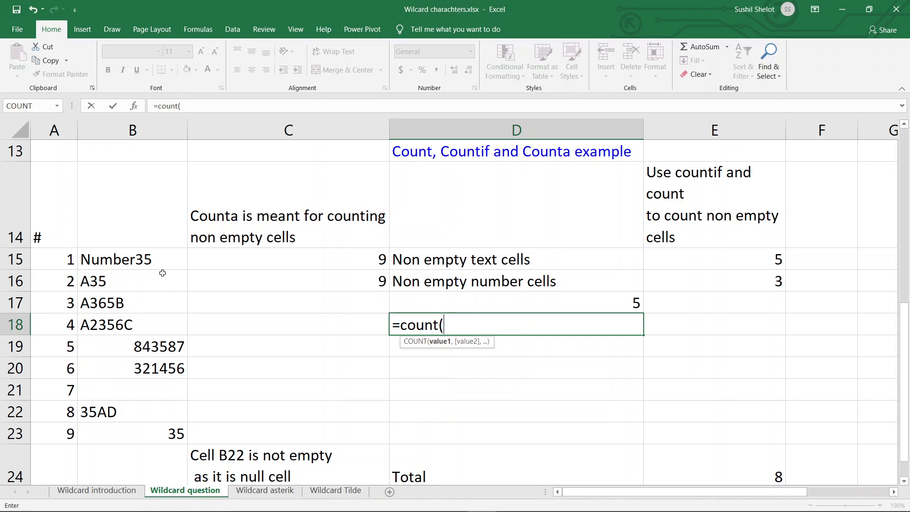
{"action": "left_click_drag", "start_coordinate": [159, 259], "coordinate": [154, 428]}
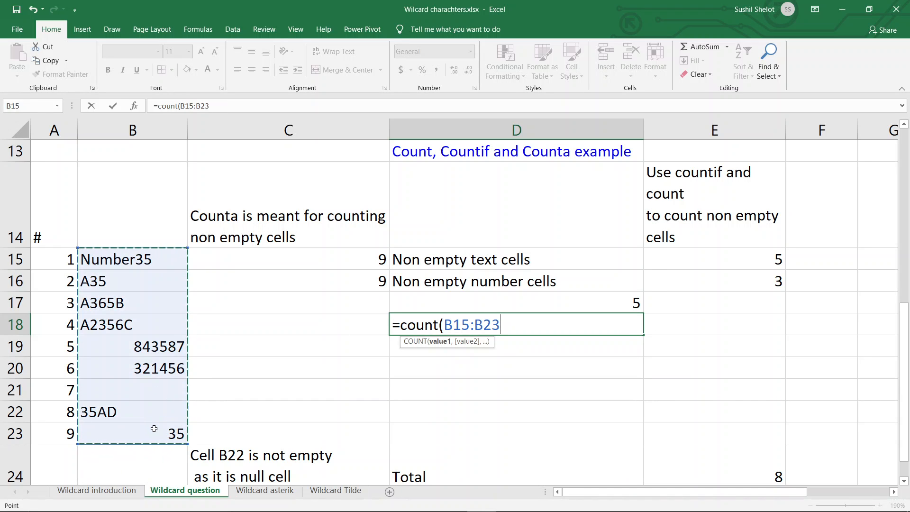
{"action": "type", "text": ")"}
{"action": "key", "text": "Return"}
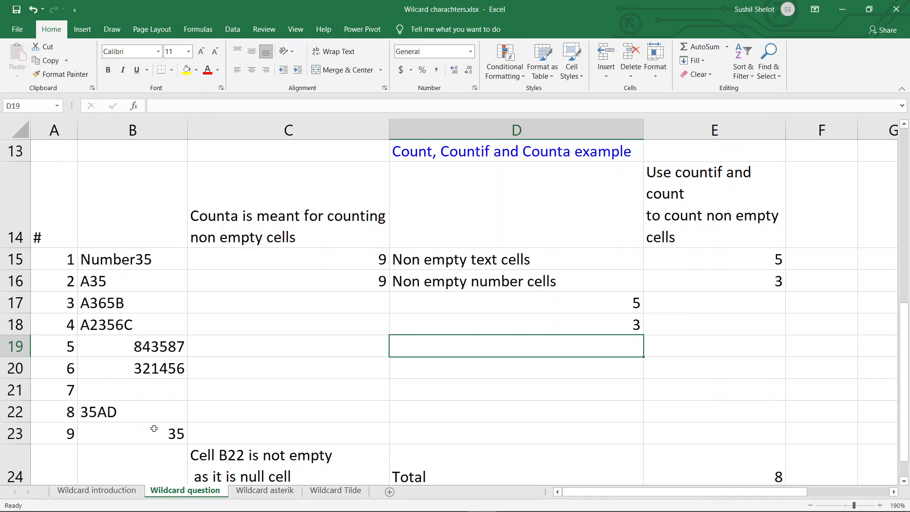
Step: Review the COUNT formula in D18, the prepared formulas in E15 and E16, and the Total formula in E24
{"action": "left_click", "coordinate": [511, 329]}
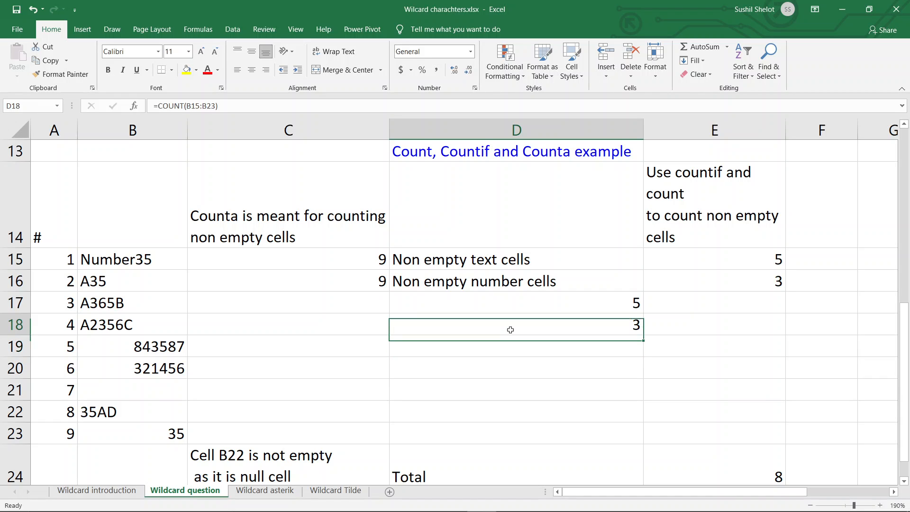
{"action": "left_click", "coordinate": [752, 262]}
{"action": "left_click", "coordinate": [756, 283]}
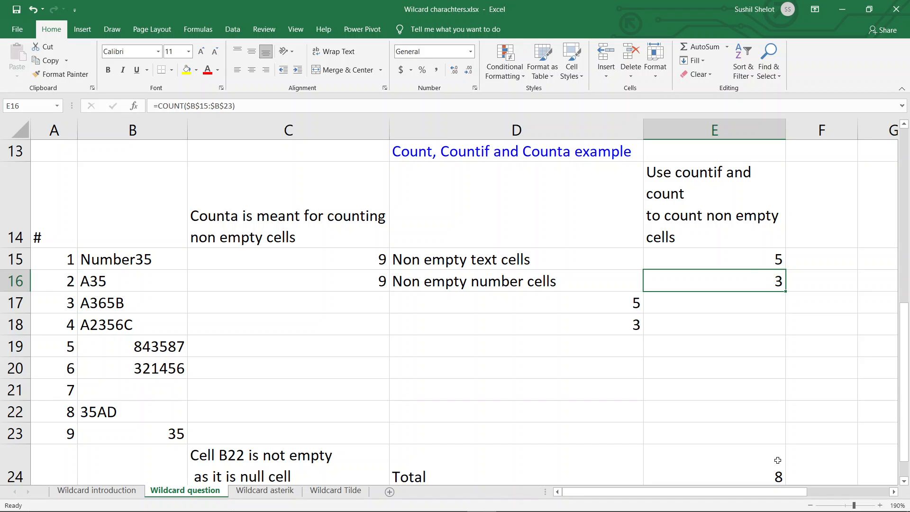
{"action": "left_click", "coordinate": [759, 469]}
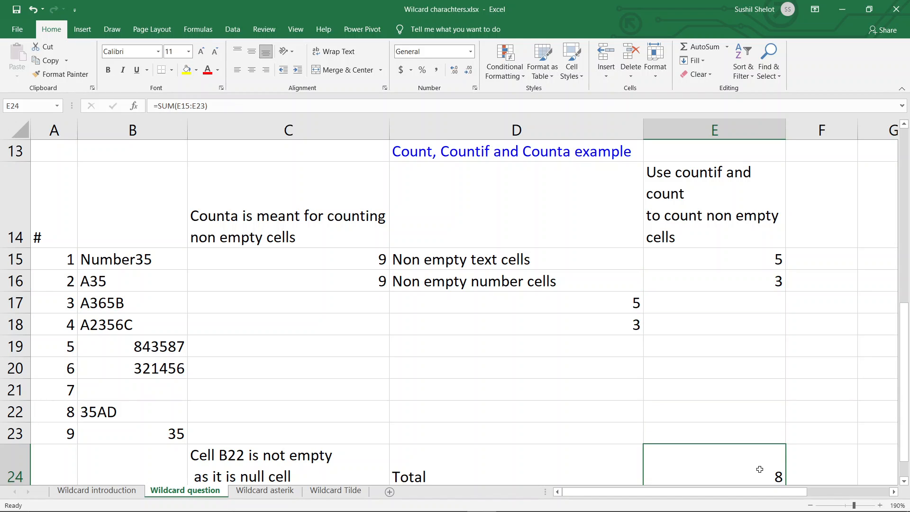
{"action": "scroll", "coordinate": [598, 396], "scroll_direction": "down", "scroll_amount": 1}
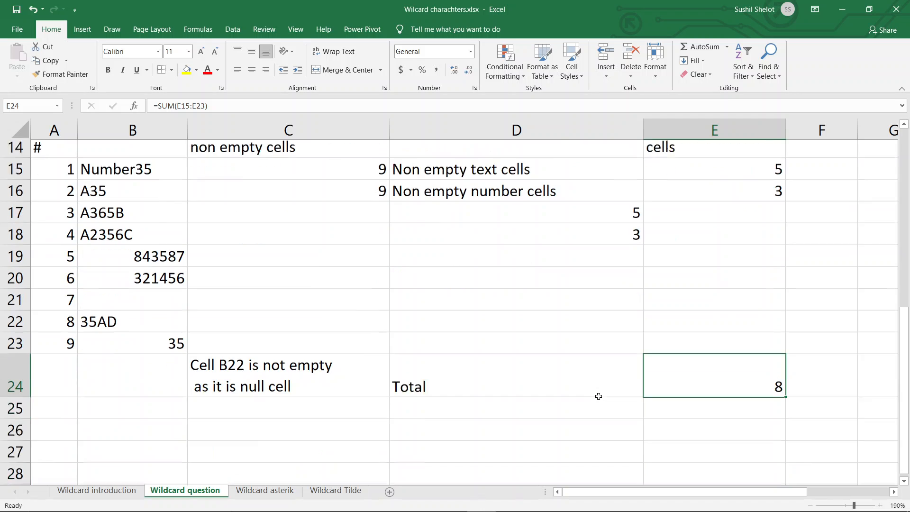
{"action": "scroll", "coordinate": [599, 396], "scroll_direction": "up", "scroll_amount": 1}
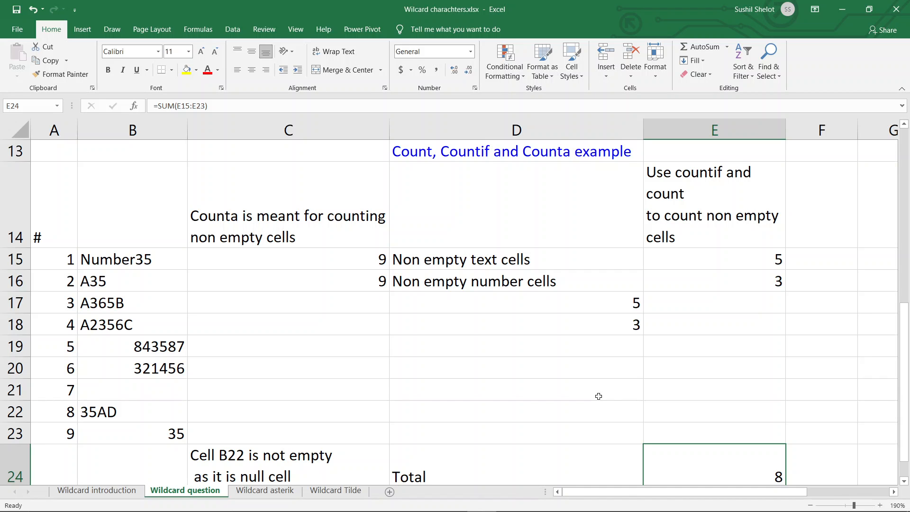
{"action": "scroll", "coordinate": [598, 396], "scroll_direction": "down", "scroll_amount": 1}
{"action": "scroll", "coordinate": [598, 396], "scroll_direction": "up", "scroll_amount": 1}
Step: Open Find and Replace for the name cells B2:B26 on the Wildcard Tilde sheet
{"action": "left_click", "coordinate": [321, 493]}
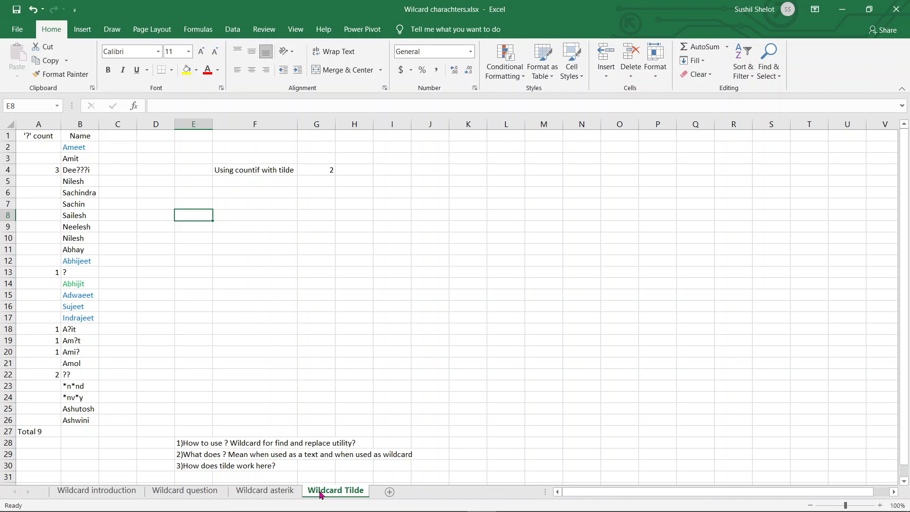
{"action": "left_click_drag", "start_coordinate": [79, 148], "coordinate": [69, 421]}
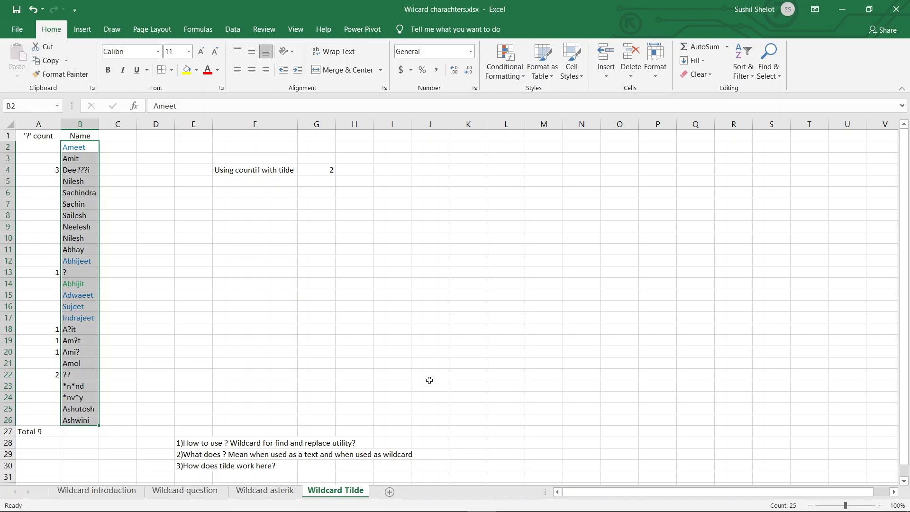
{"action": "key", "text": "ctrl+h"}
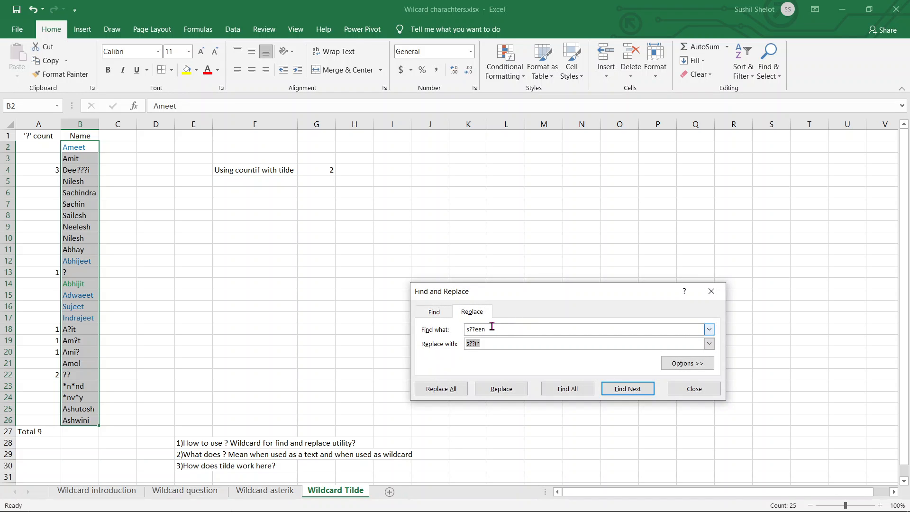
Step: Try replacing every "?eet" with "it" in the selected names, and undo the replacement
{"action": "left_click_drag", "start_coordinate": [492, 327], "coordinate": [445, 328]}
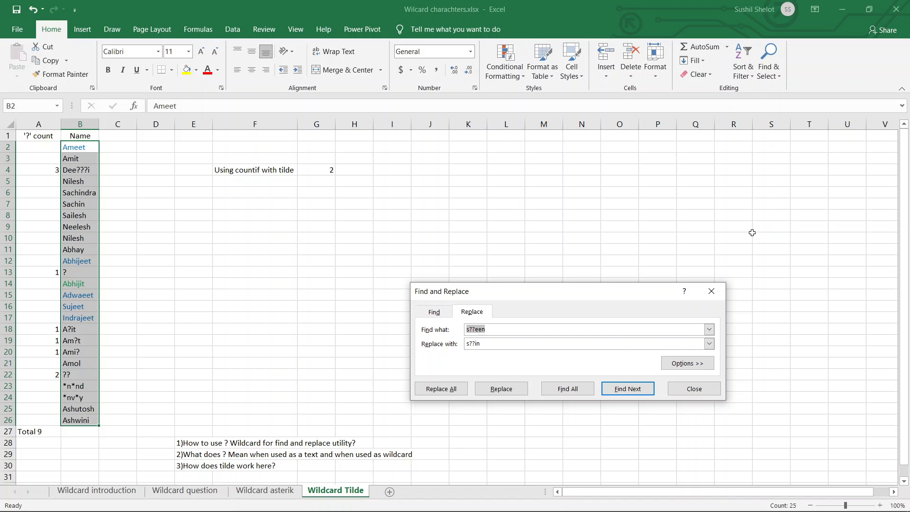
{"action": "type", "text": "?eet"}
{"action": "left_click_drag", "start_coordinate": [485, 343], "coordinate": [454, 346]}
{"action": "key", "text": "BackSpace"}
{"action": "left_click", "coordinate": [454, 389]}
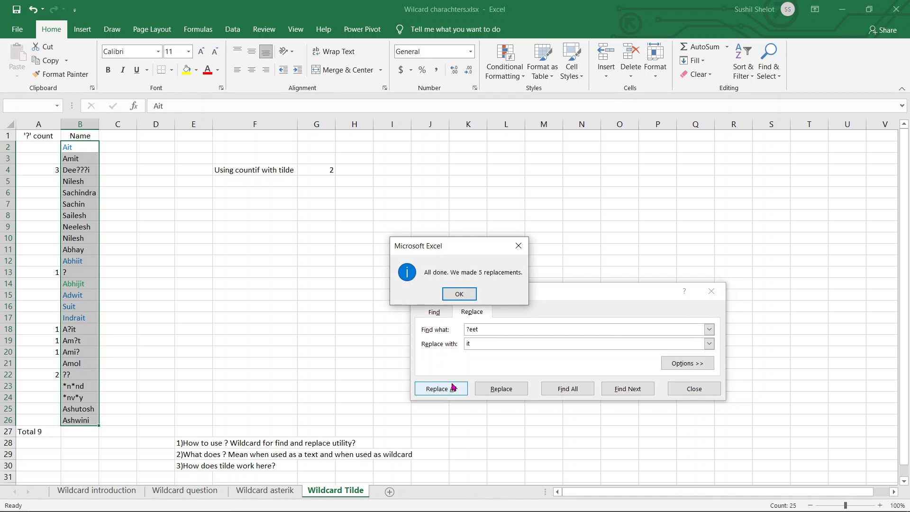
{"action": "left_click", "coordinate": [459, 294]}
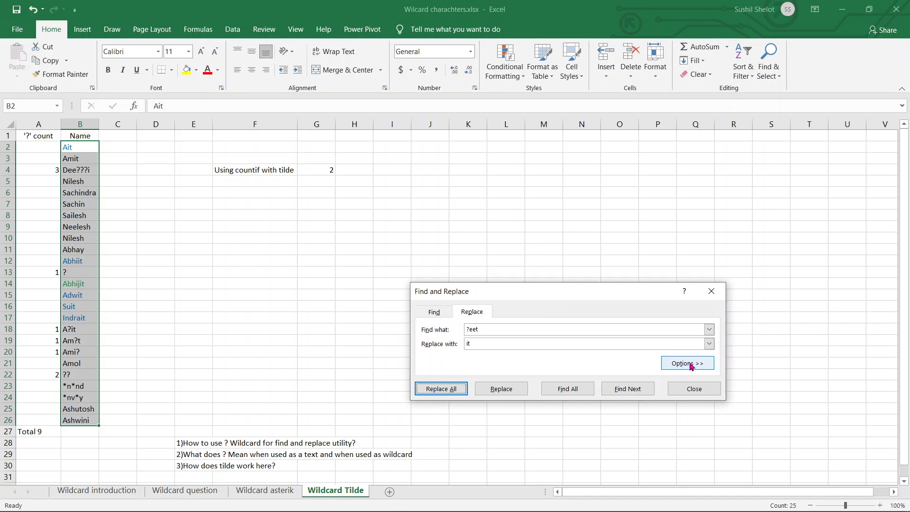
{"action": "left_click", "coordinate": [706, 388]}
{"action": "key", "text": "ctrl+z"}
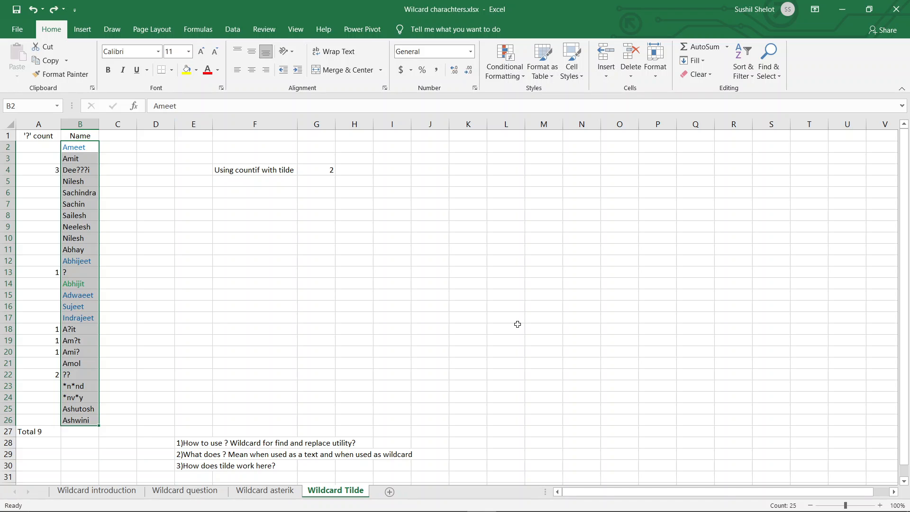
Step: Replace all occurrences of "?et" with "it" in the selected names B2:B26
{"action": "key", "text": "ctrl+h"}
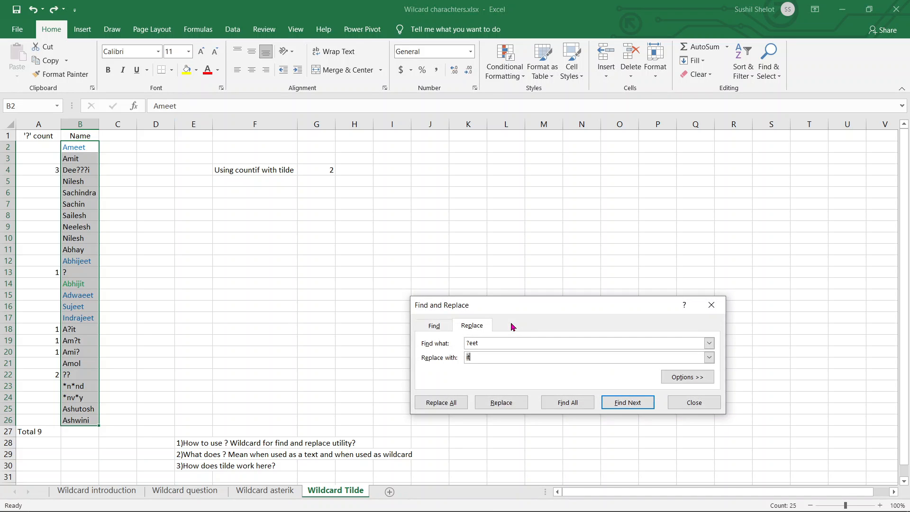
{"action": "left_click", "coordinate": [473, 344]}
{"action": "key", "text": "BackSpace"}
{"action": "left_click", "coordinate": [455, 403]}
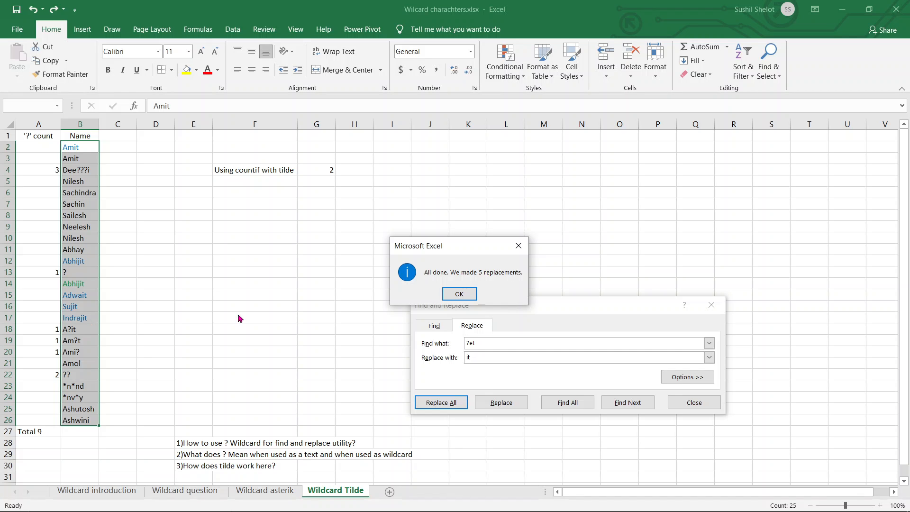
{"action": "left_click", "coordinate": [460, 293]}
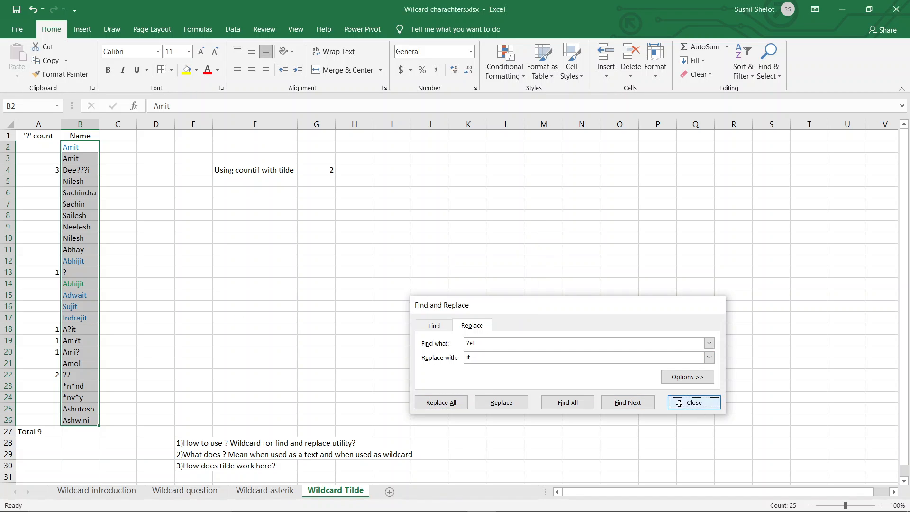
{"action": "left_click", "coordinate": [694, 404]}
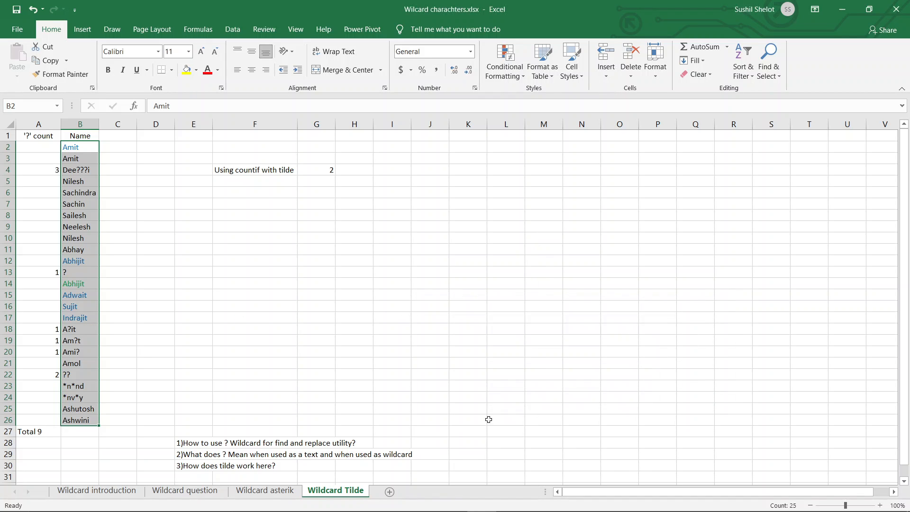
Step: Review the find and replace, VLOOKUP and counting examples on the Wildcard question sheet
{"action": "left_click", "coordinate": [193, 493]}
{"action": "scroll", "coordinate": [428, 317], "scroll_direction": "up", "scroll_amount": 1}
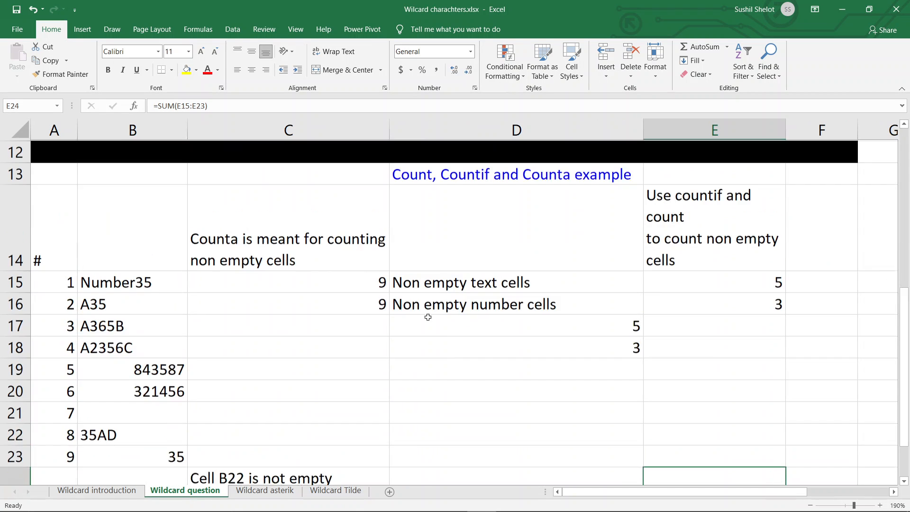
{"action": "scroll", "coordinate": [427, 317], "scroll_direction": "up", "scroll_amount": 4}
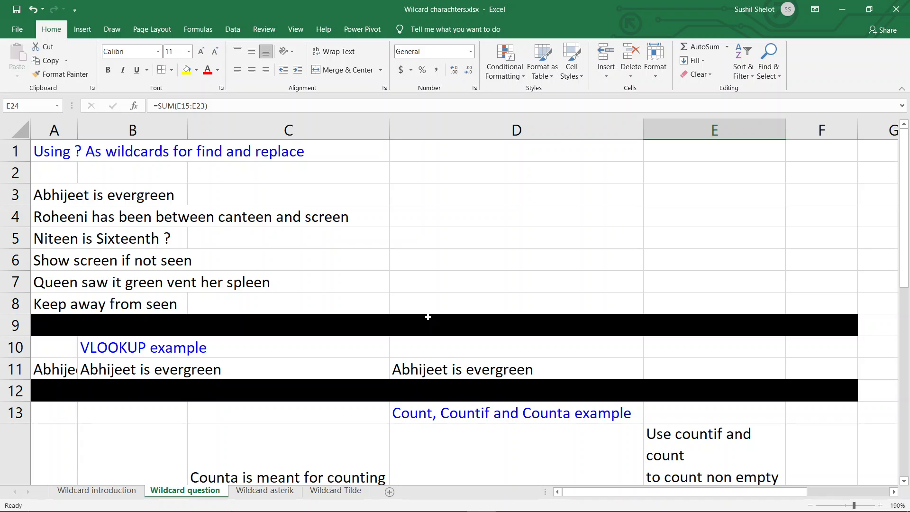
{"action": "scroll", "coordinate": [427, 316], "scroll_direction": "down", "scroll_amount": 1}
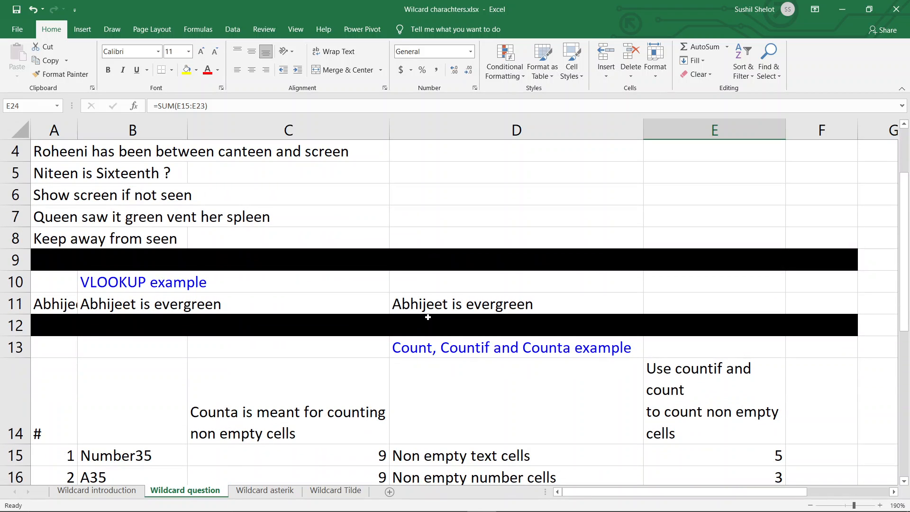
{"action": "scroll", "coordinate": [428, 316], "scroll_direction": "down", "scroll_amount": 2}
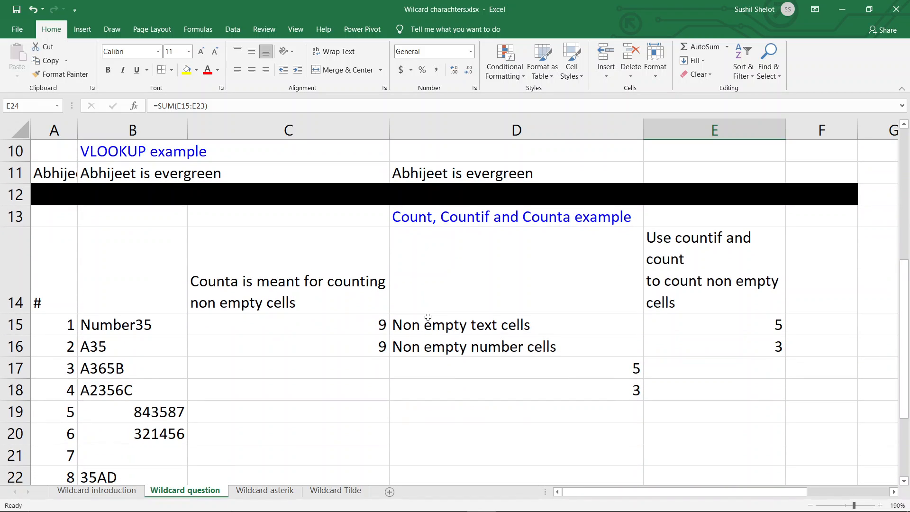
Step: On the Wildcard asterik sheet, examine the sample data in B2:B10 and the COUNTIF formula in E2
{"action": "left_click", "coordinate": [278, 493]}
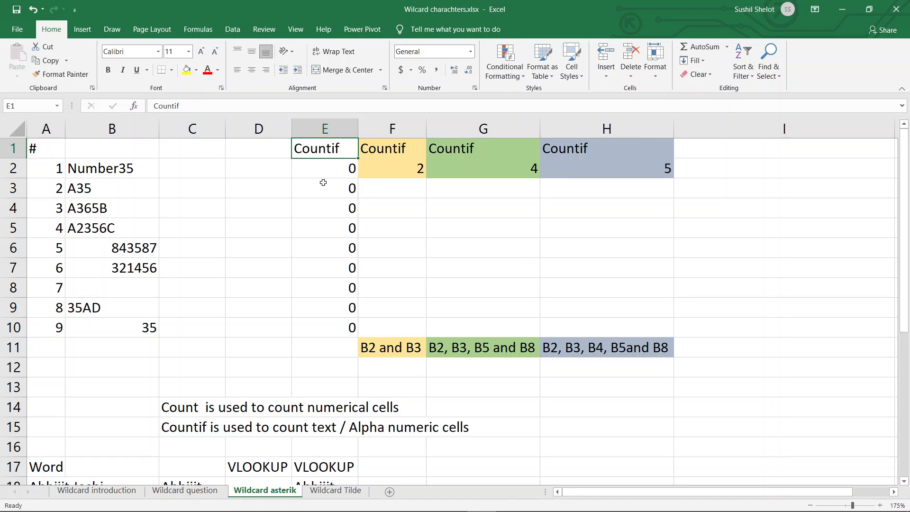
{"action": "left_click_drag", "start_coordinate": [124, 168], "coordinate": [129, 337]}
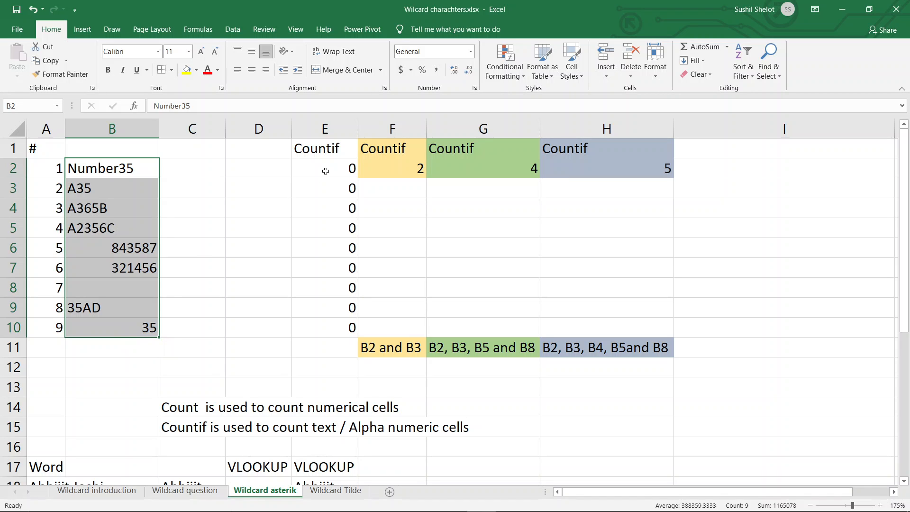
{"action": "left_click", "coordinate": [325, 171]}
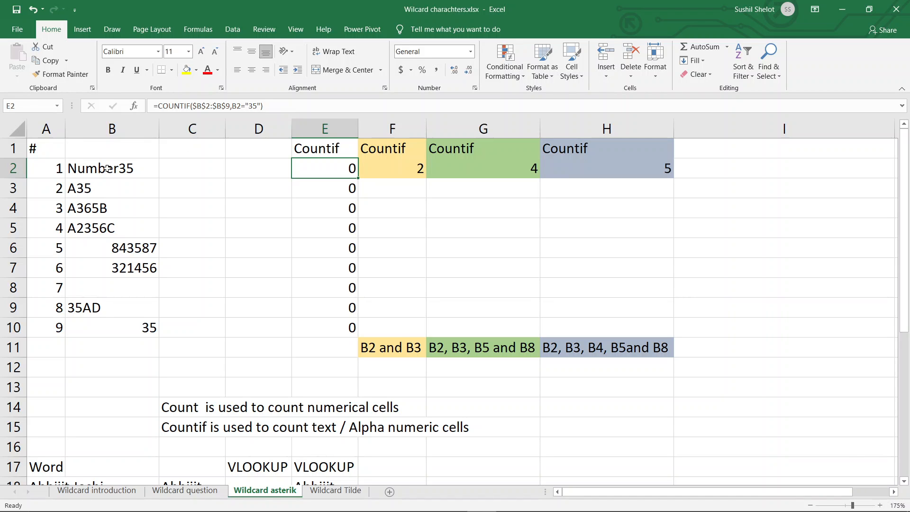
{"action": "left_click_drag", "start_coordinate": [107, 168], "coordinate": [124, 323]}
{"action": "left_click", "coordinate": [311, 163]}
{"action": "left_click_drag", "start_coordinate": [132, 171], "coordinate": [144, 331]}
{"action": "left_click", "coordinate": [143, 332]}
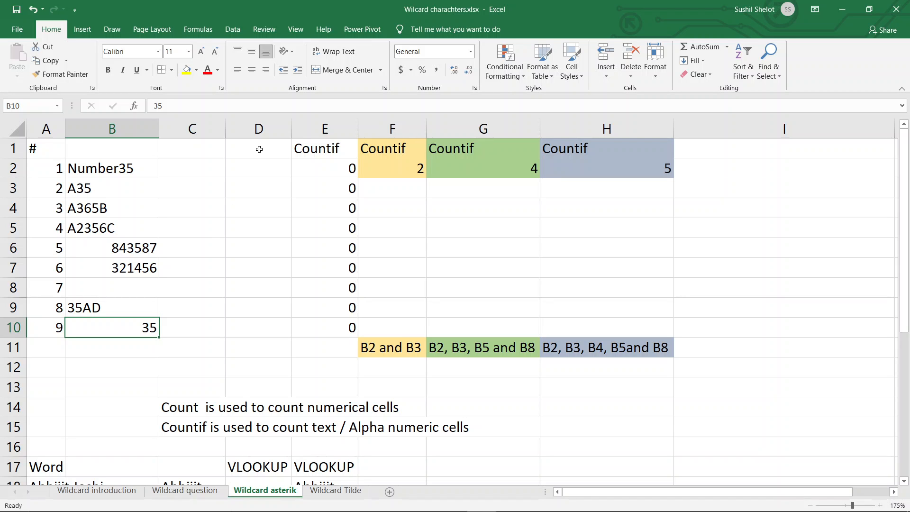
Step: Try the formula =COUNT(B2:B10) in D2 to count the numeric cells, and clear D2 again
{"action": "left_click", "coordinate": [247, 173]}
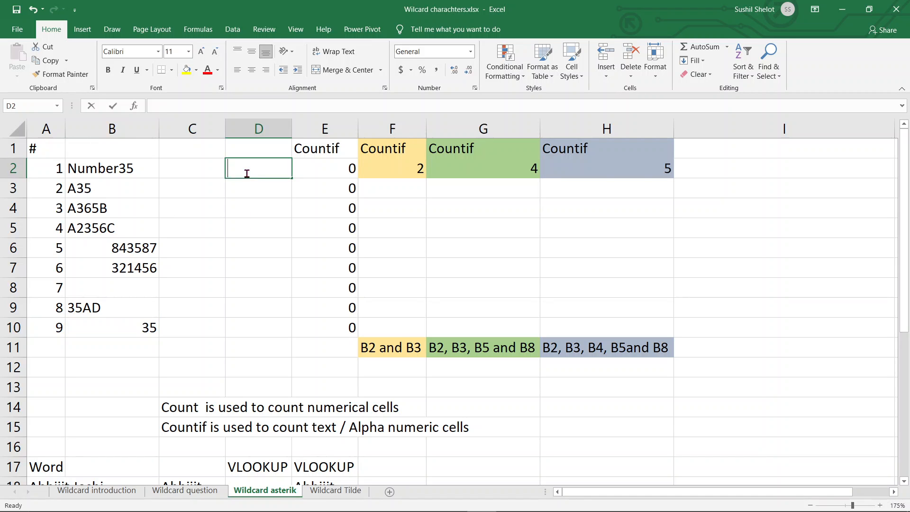
{"action": "type", "text": "=count("}
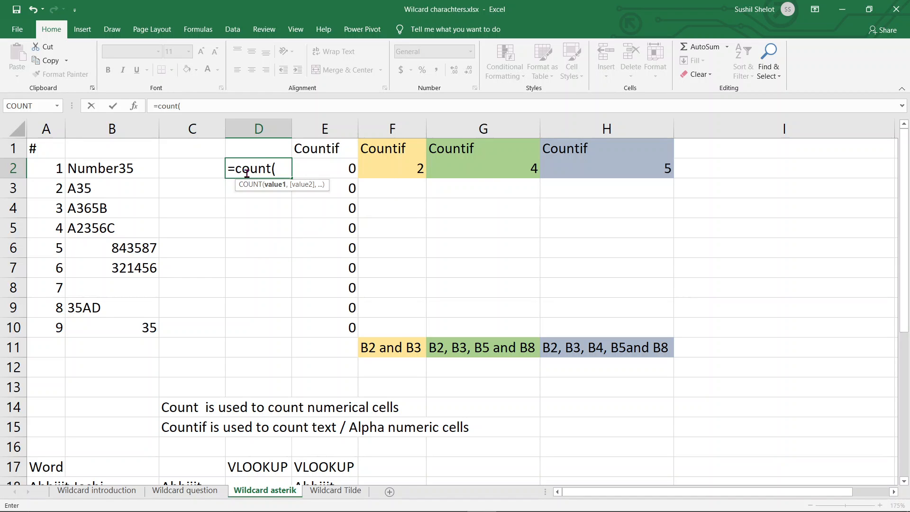
{"action": "left_click_drag", "start_coordinate": [140, 172], "coordinate": [142, 324]}
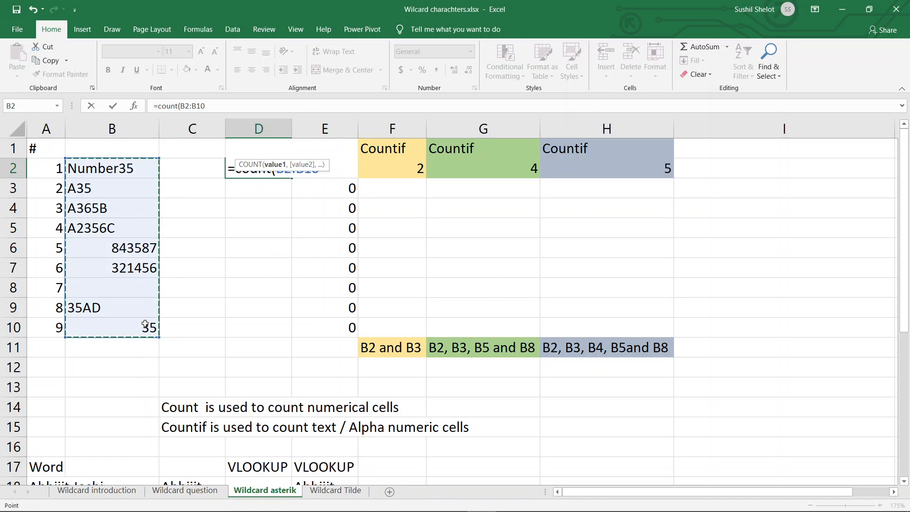
{"action": "type", "text": ")"}
{"action": "key", "text": "Return"}
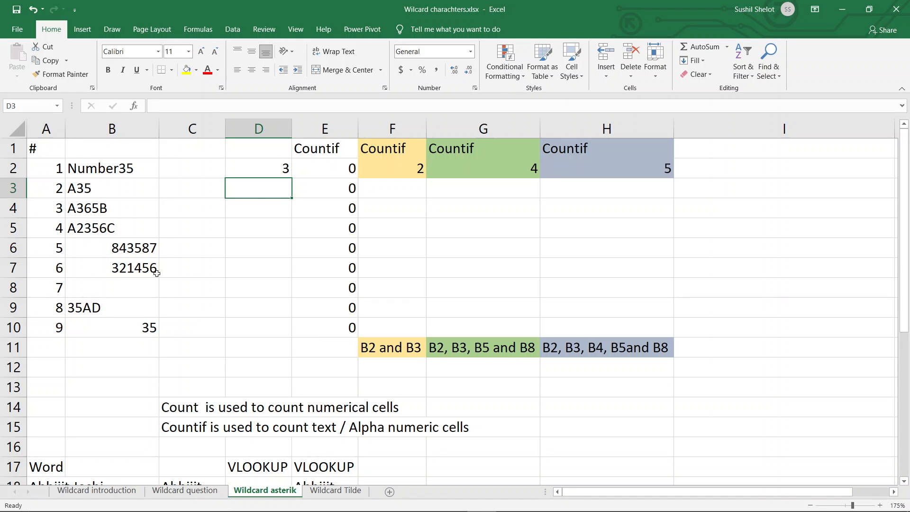
{"action": "left_click", "coordinate": [271, 169]}
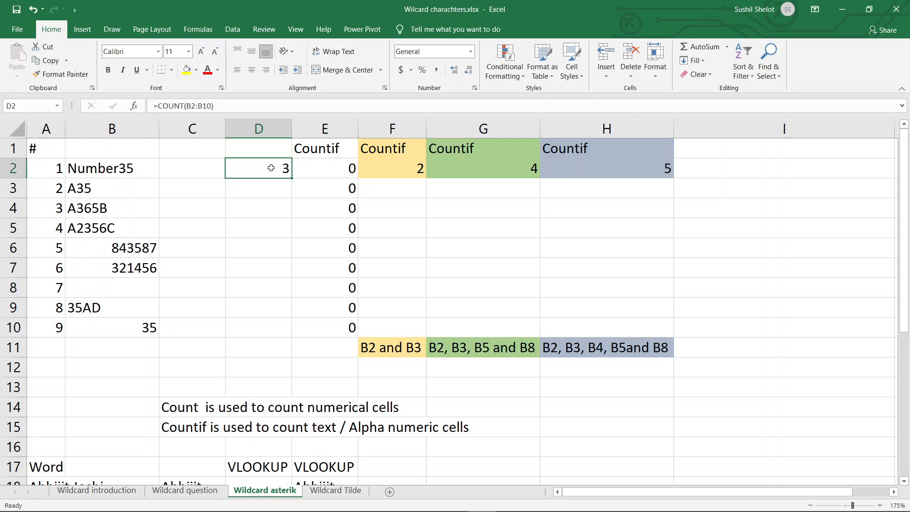
{"action": "key", "text": "Delete"}
Step: Enter =COUNTIF($B$2:$B$10,"*35") in F3 to count the text entries ending in 35
{"action": "left_click", "coordinate": [397, 175]}
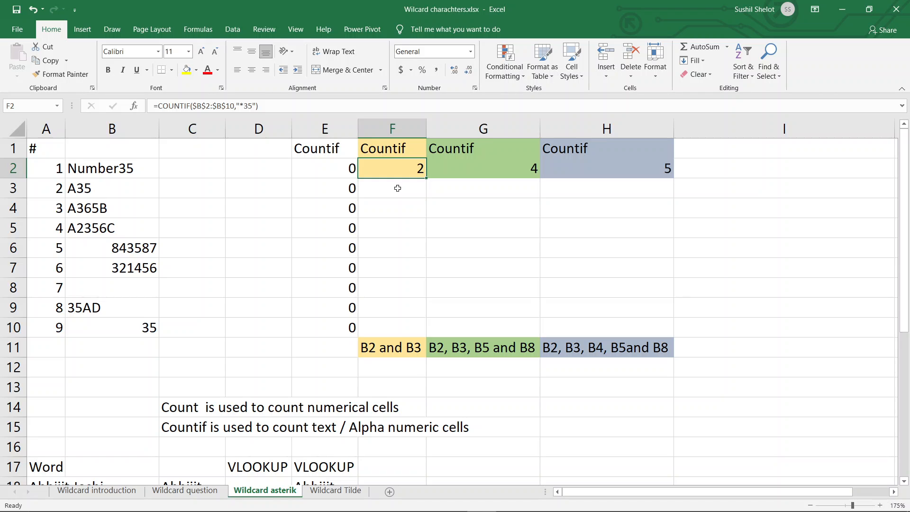
{"action": "left_click", "coordinate": [397, 188]}
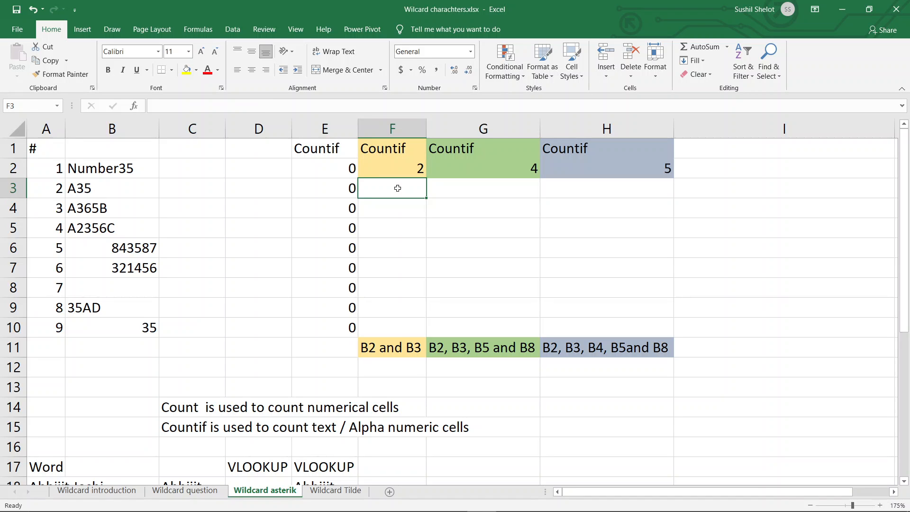
{"action": "type", "text": "=co"}
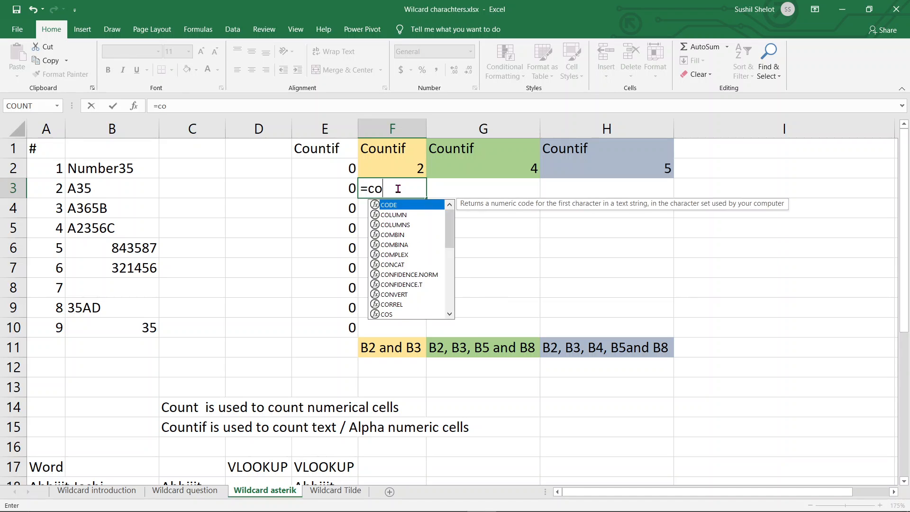
{"action": "type", "text": "untif"}
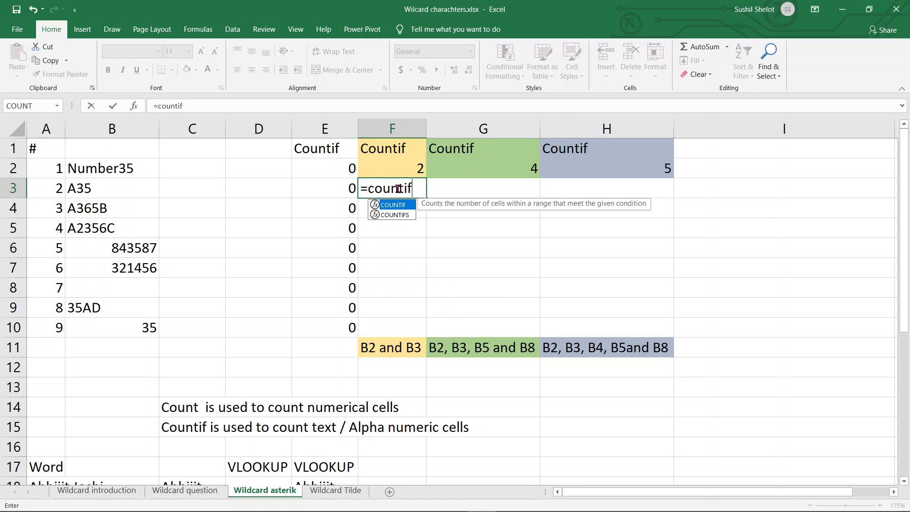
{"action": "type", "text": "("}
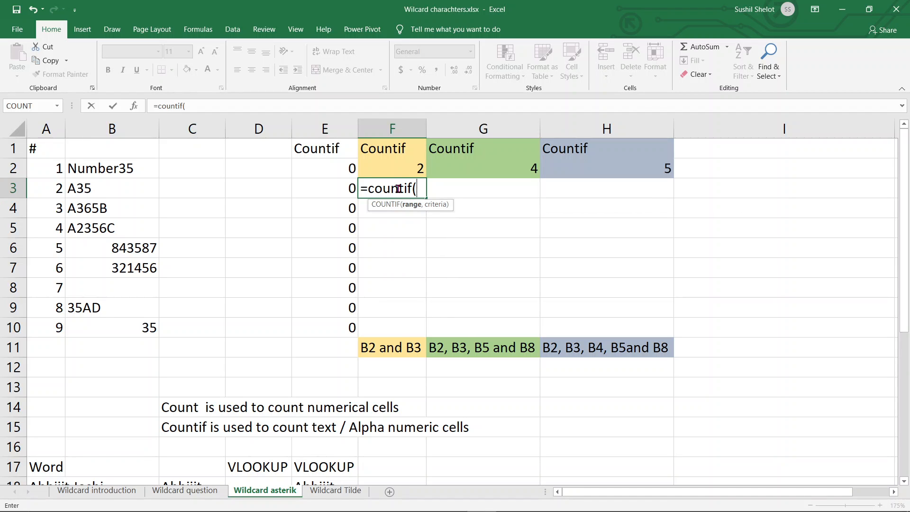
{"action": "left_click_drag", "start_coordinate": [142, 165], "coordinate": [136, 326]}
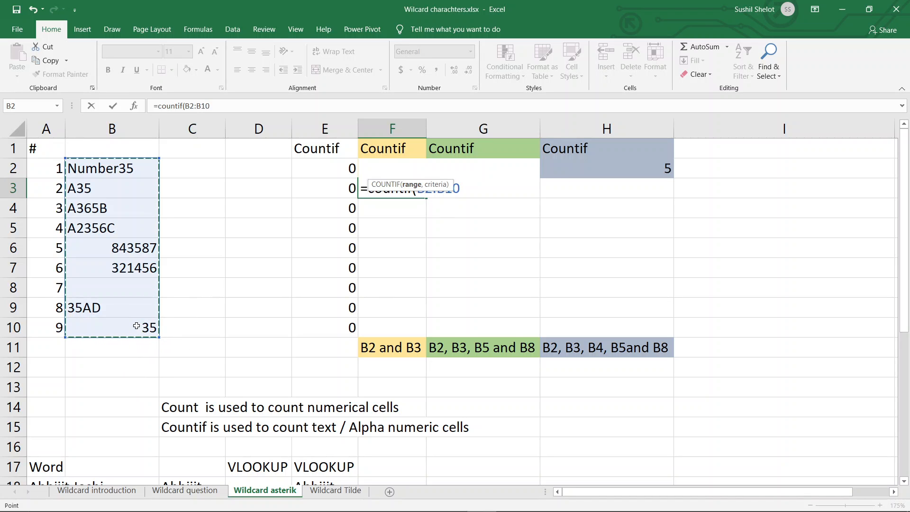
{"action": "key", "text": "F4"}
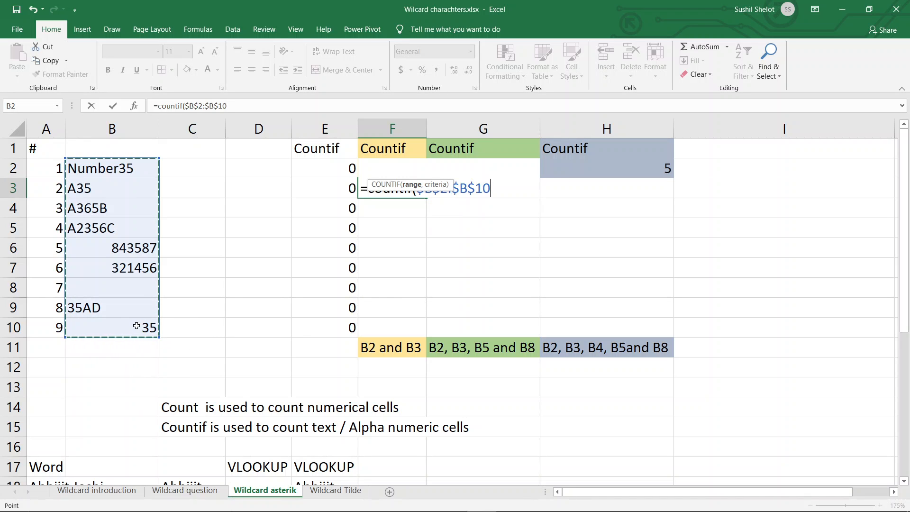
{"action": "type", "text": ","}
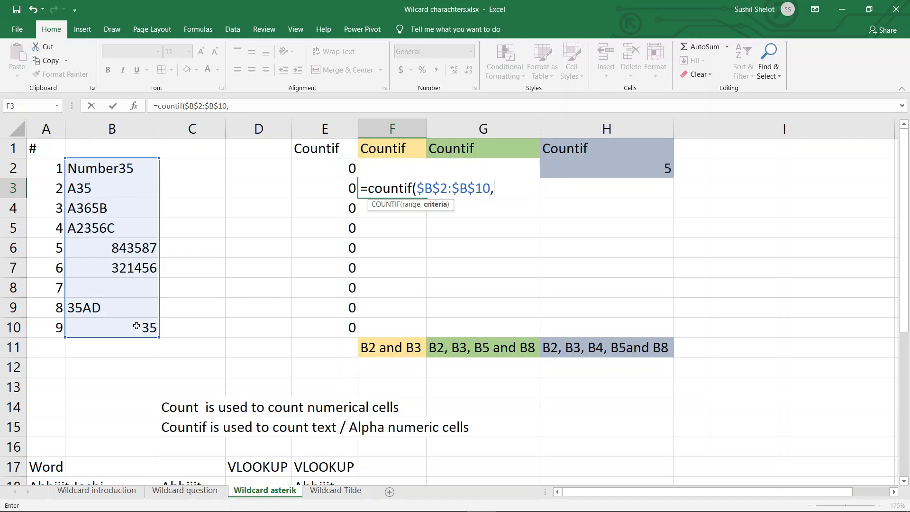
{"action": "type", "text": "\"*35\"_"}
{"action": "key", "text": "BackSpace"}
{"action": "type", "text": ")"}
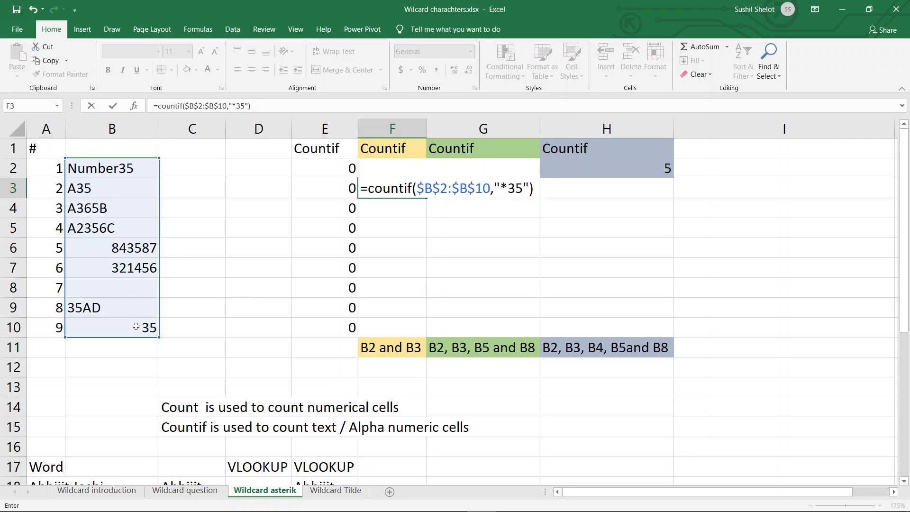
{"action": "key", "text": "Return"}
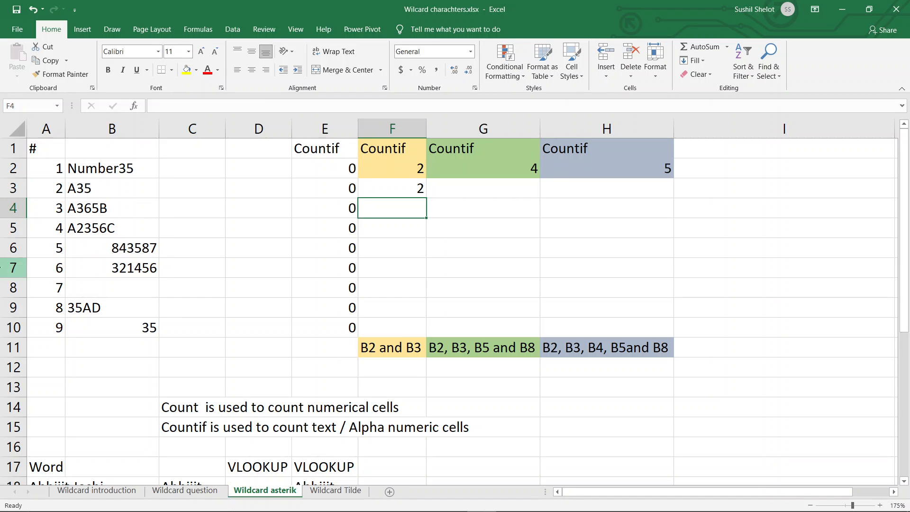
Step: Compare the entries in B2 and B3 with the asterisk criterion in F3, and inspect the existing COUNTIF formulas in row 2
{"action": "left_click", "coordinate": [101, 172]}
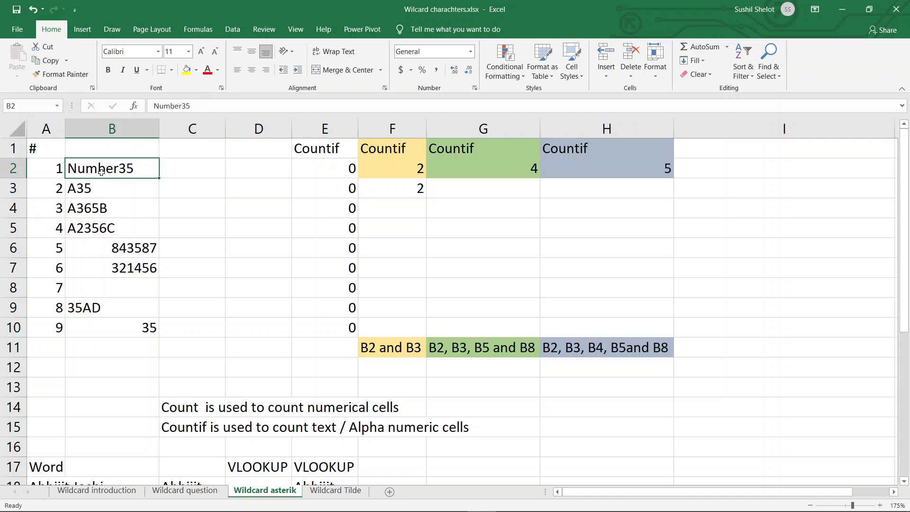
{"action": "left_click", "coordinate": [102, 189], "text": "ctrl"}
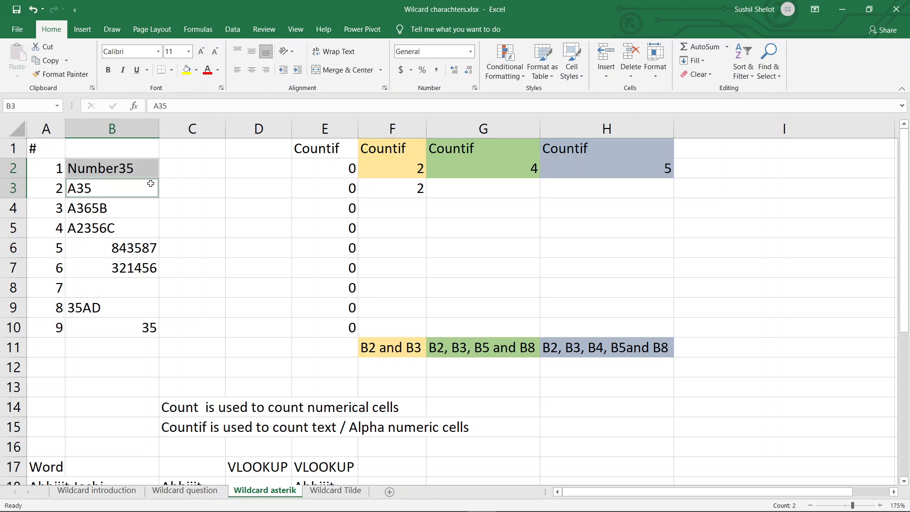
{"action": "left_click", "coordinate": [390, 188]}
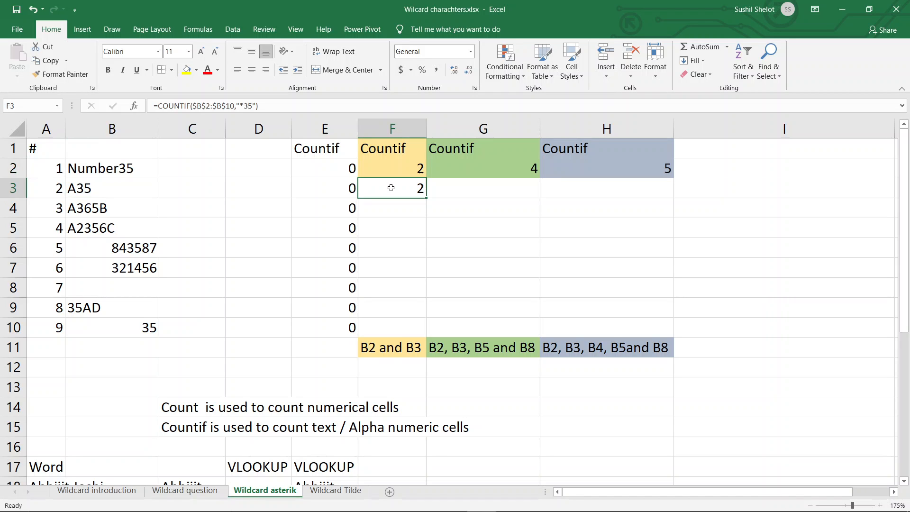
{"action": "left_click", "coordinate": [242, 105]}
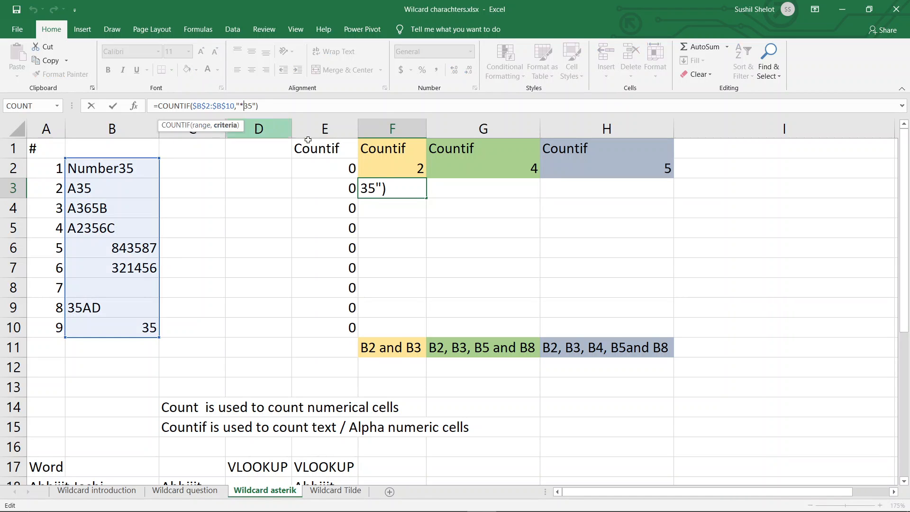
{"action": "left_click", "coordinate": [475, 242]}
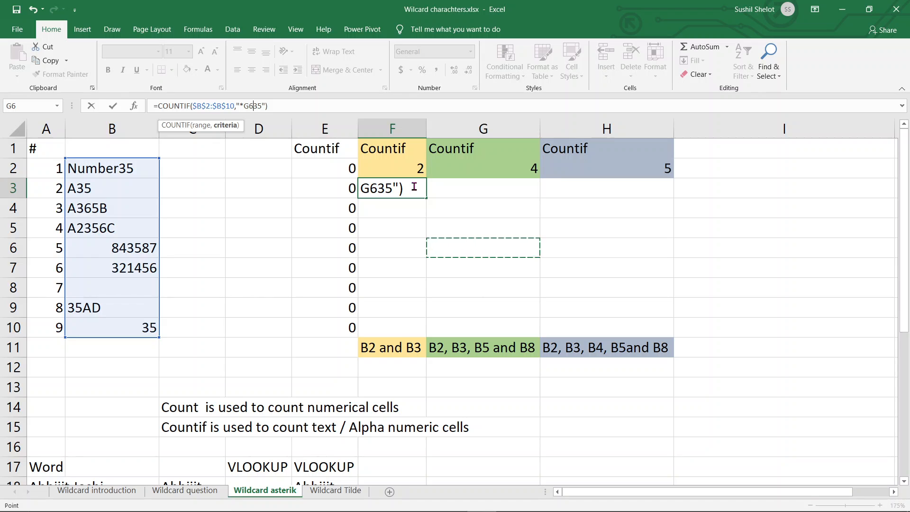
{"action": "key", "text": "Escape"}
{"action": "left_click", "coordinate": [414, 168]}
{"action": "left_click", "coordinate": [485, 167]}
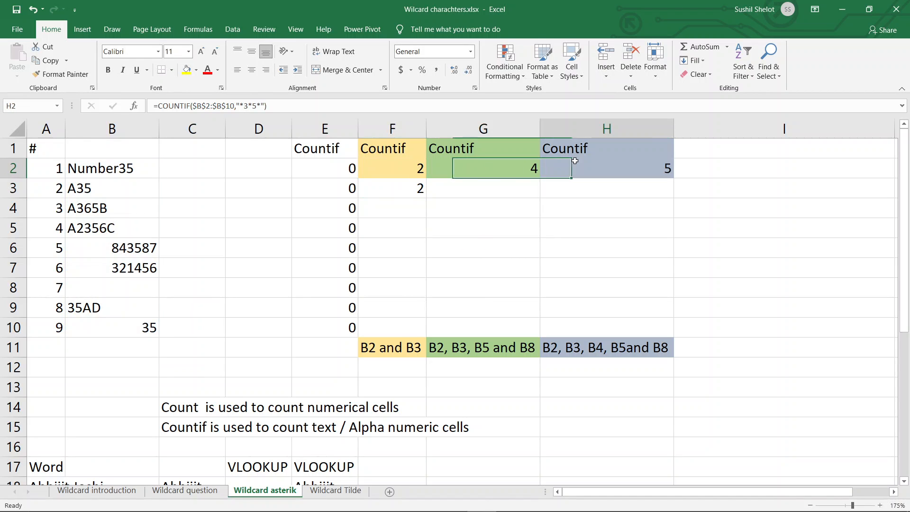
Step: Enter =COUNTIF($B$2:$B$10,"*35*") in G3 to count the text entries containing 35 anywhere
{"action": "left_click", "coordinate": [495, 190]}
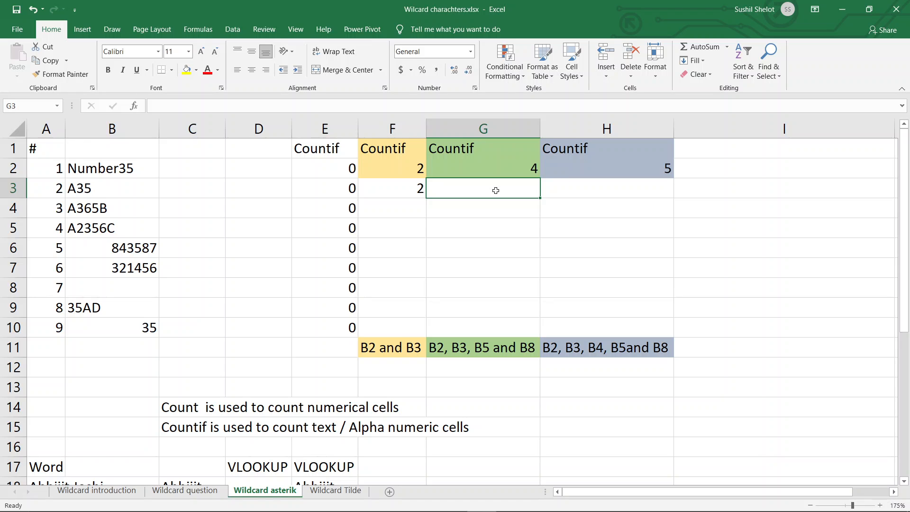
{"action": "type", "text": "="}
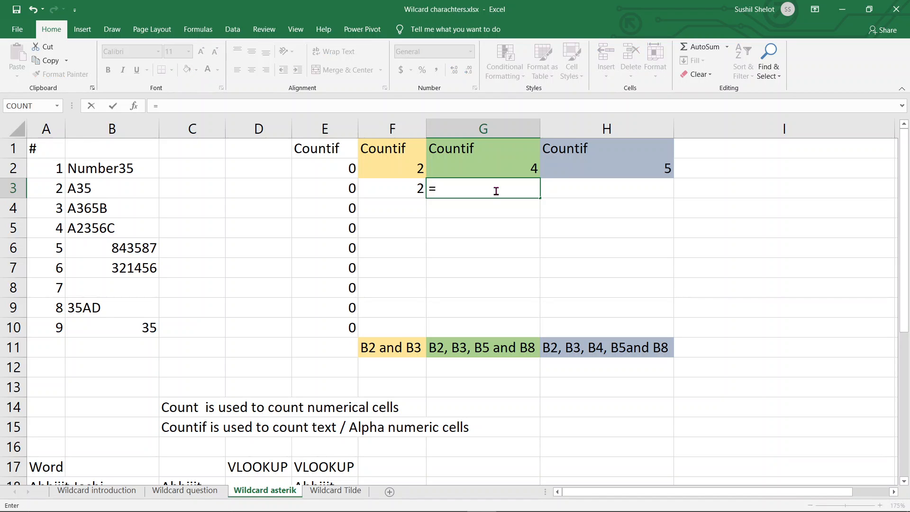
{"action": "type", "text": "cou"}
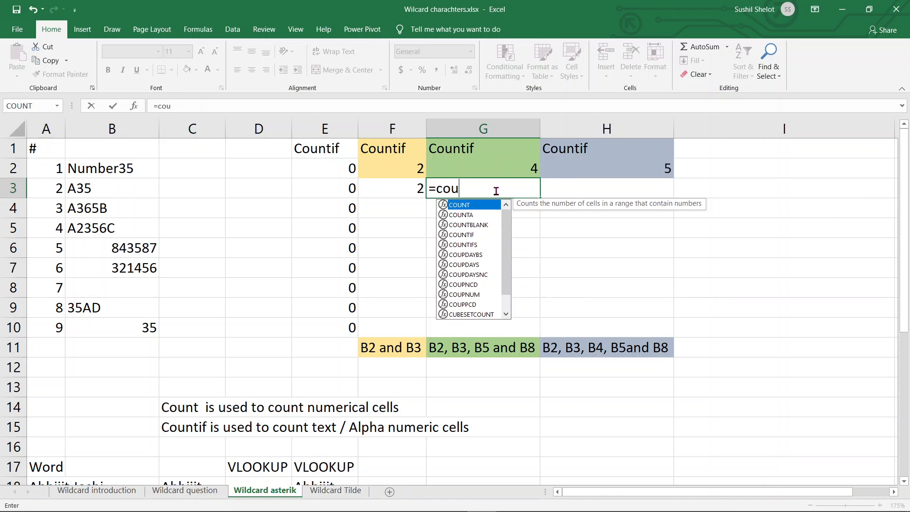
{"action": "type", "text": "nif"}
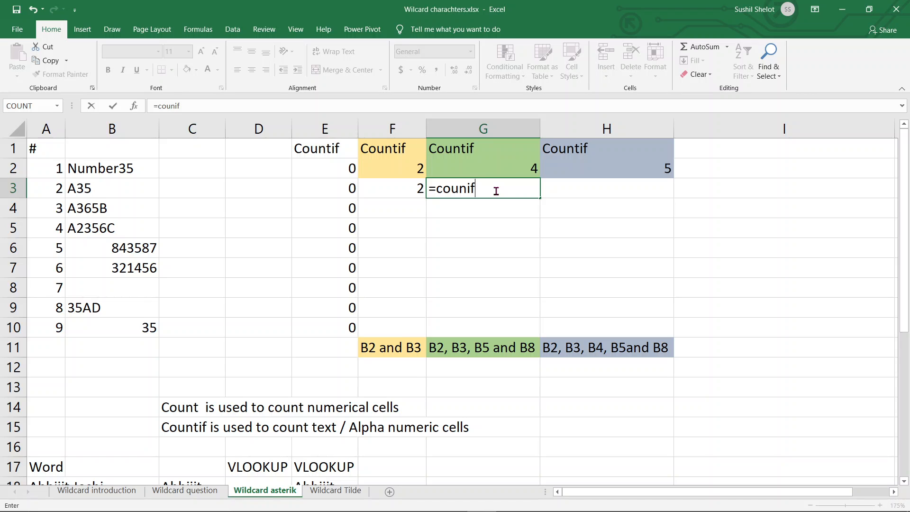
{"action": "key", "text": "BackSpace"}
{"action": "key", "text": "BackSpace"}
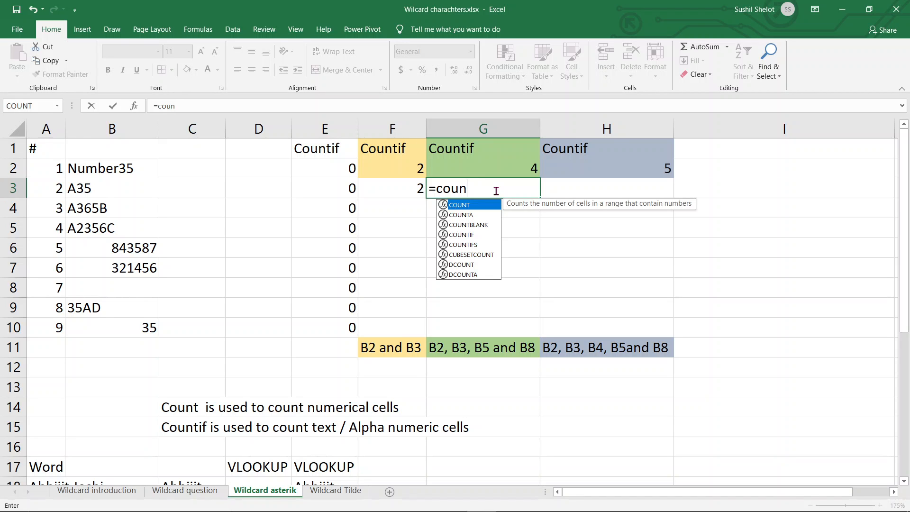
{"action": "type", "text": "ti"}
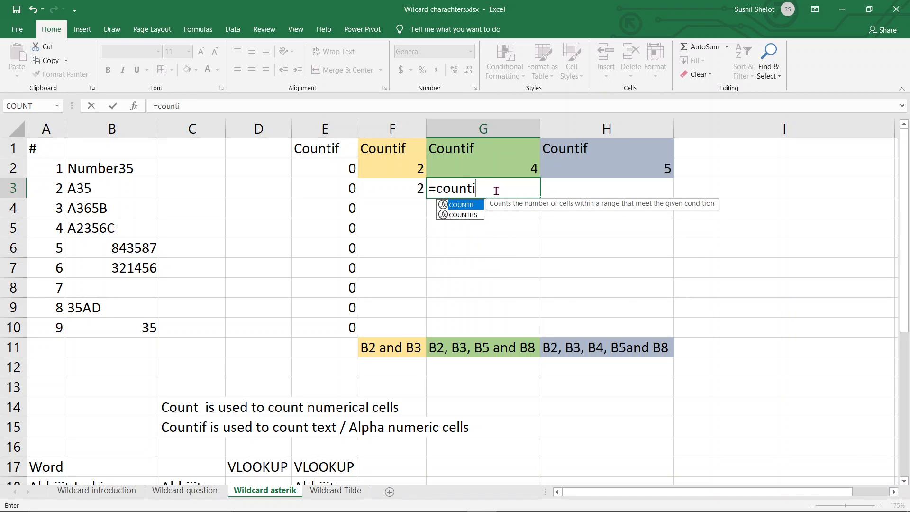
{"action": "type", "text": "f("}
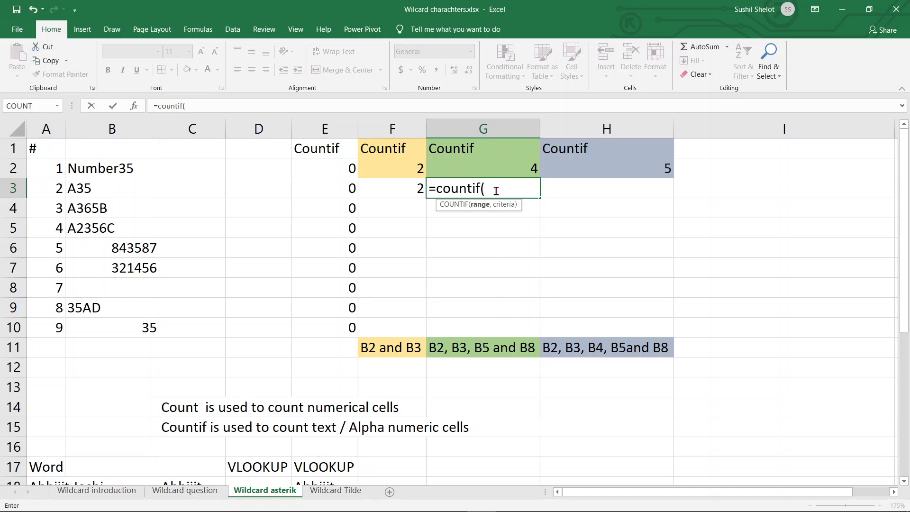
{"action": "left_click_drag", "start_coordinate": [135, 170], "coordinate": [114, 323]}
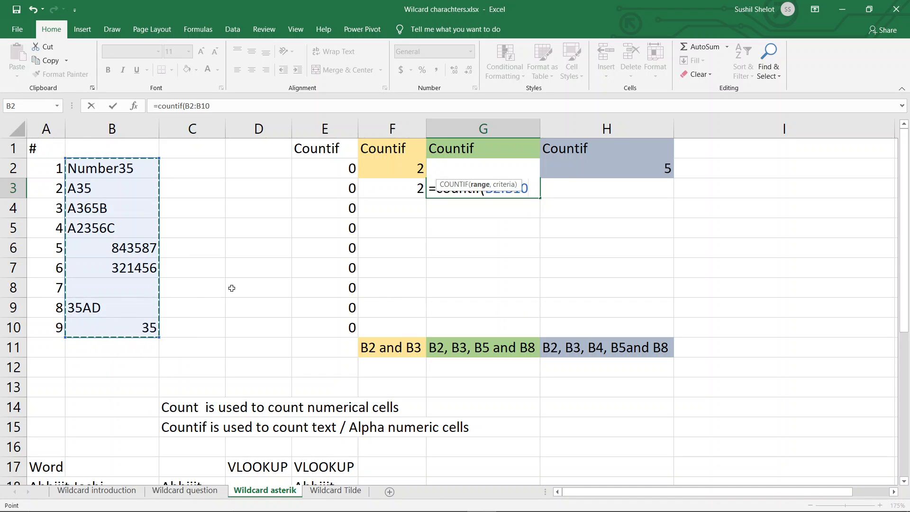
{"action": "key", "text": "F4"}
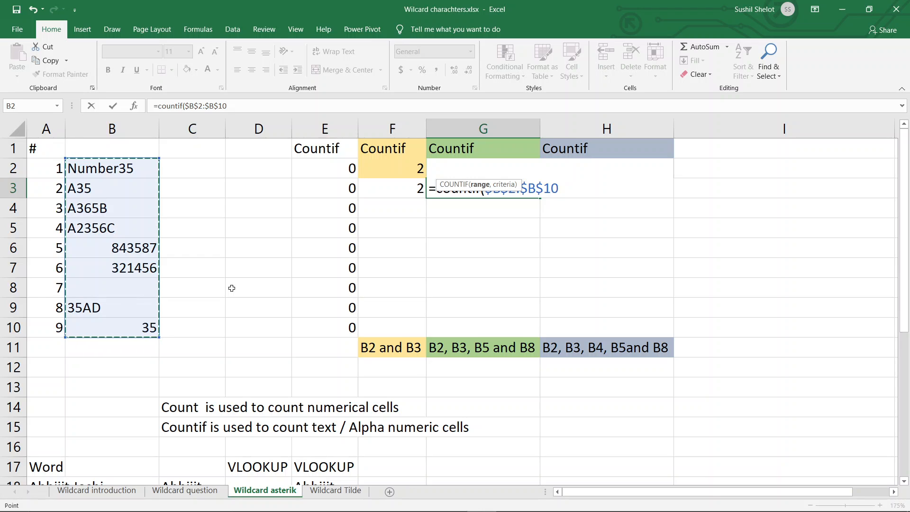
{"action": "type", "text": ","}
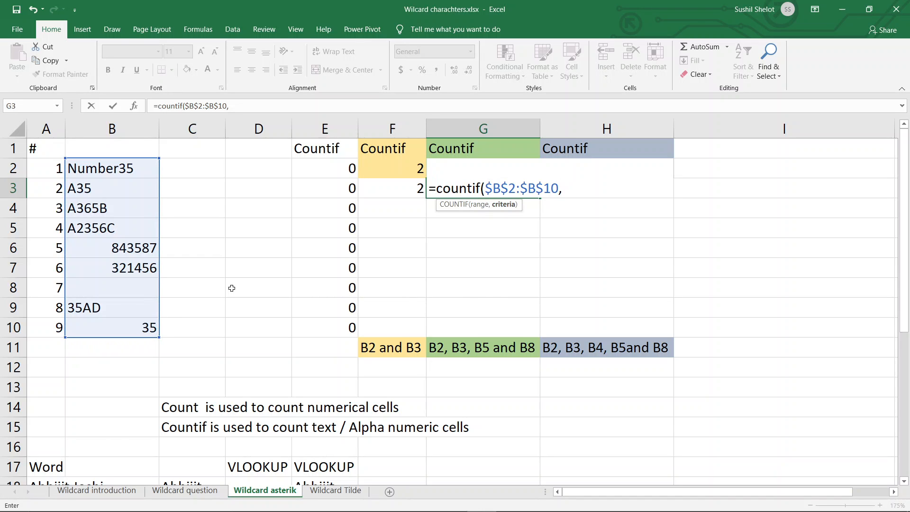
{"action": "type", "text": "\"*35*\")"}
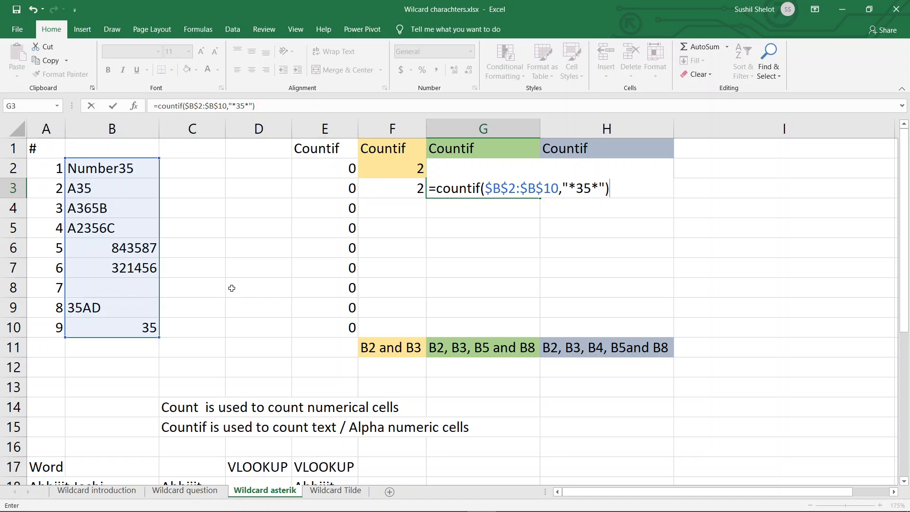
{"action": "key", "text": "Return"}
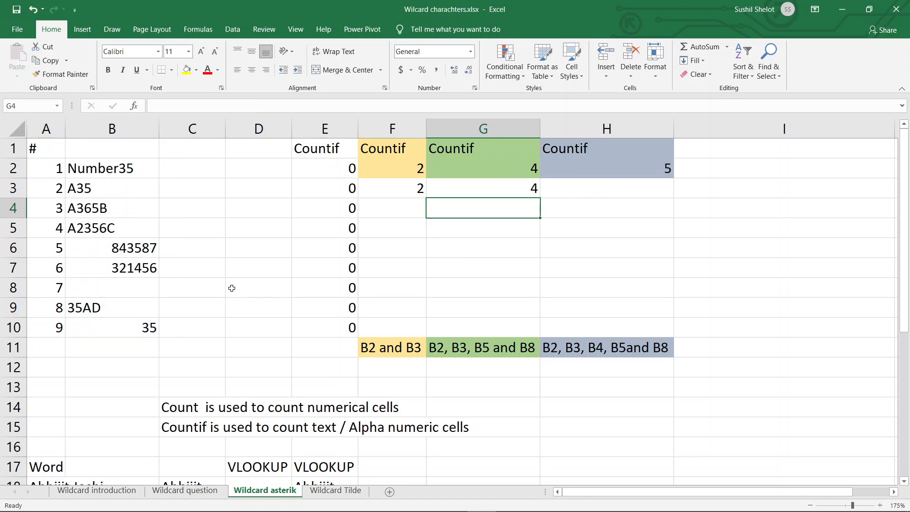
Step: Select B2, B3, B5 and B9 together to check them against the "*35*" criterion
{"action": "left_click", "coordinate": [137, 170]}
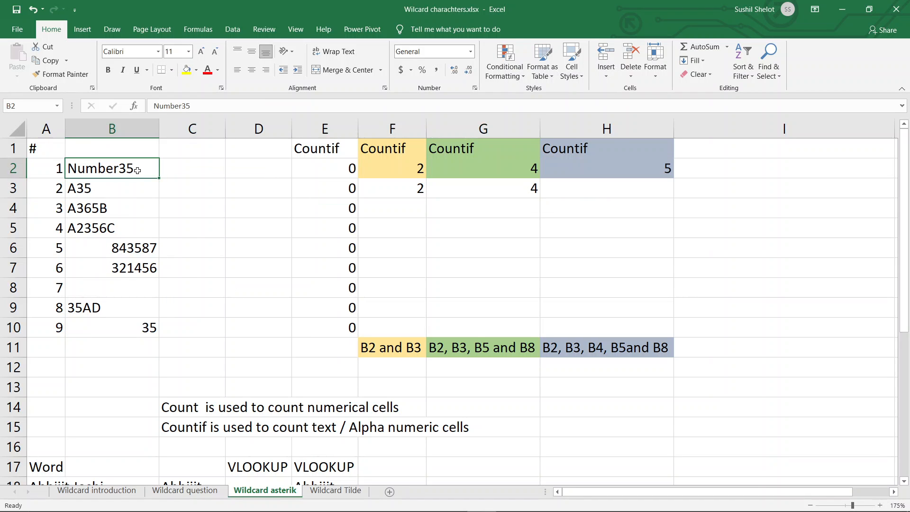
{"action": "left_click", "coordinate": [120, 187], "text": "ctrl"}
{"action": "left_click", "coordinate": [131, 232], "text": "ctrl"}
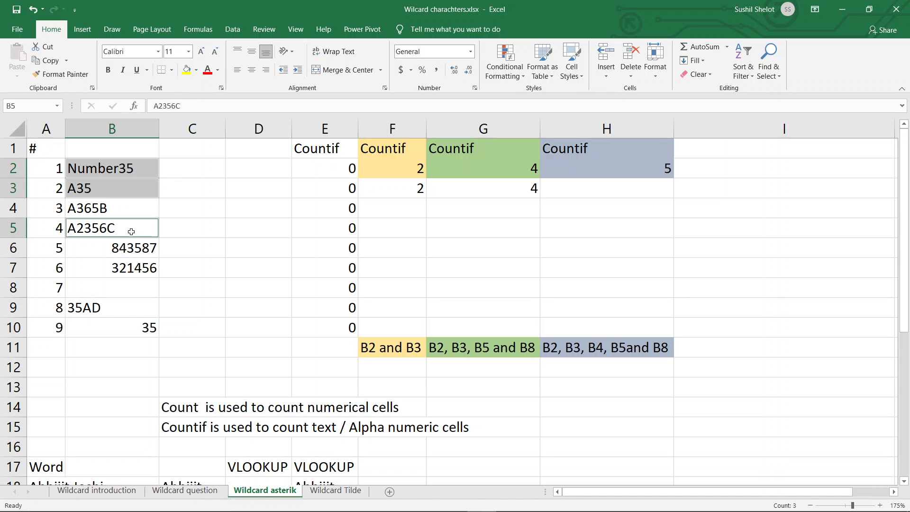
{"action": "left_click", "coordinate": [125, 313], "text": "ctrl"}
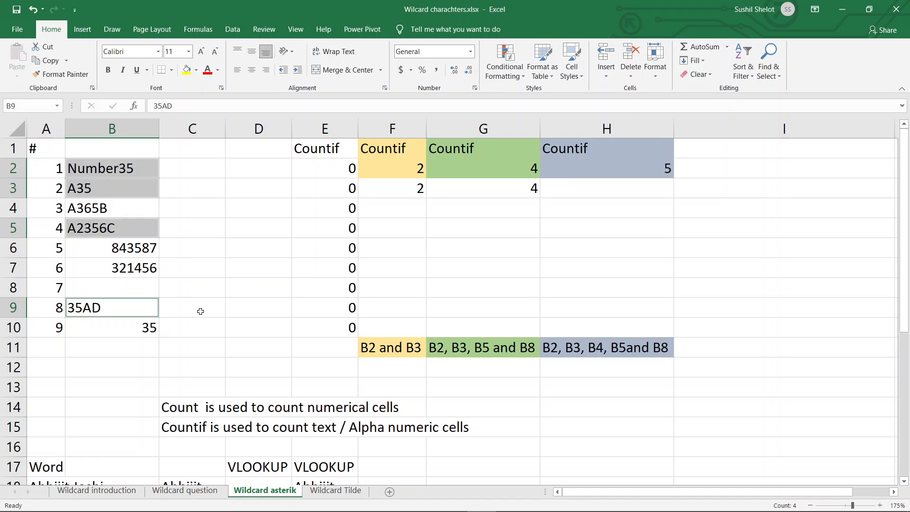
Step: Start a COUNTIF formula in H3 for the third wildcard count
{"action": "left_click", "coordinate": [626, 194]}
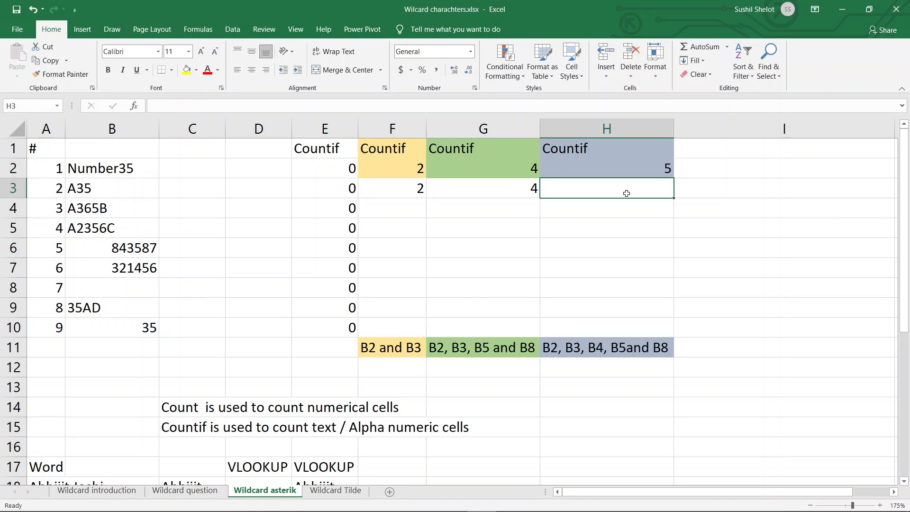
{"action": "type", "text": "=cu"}
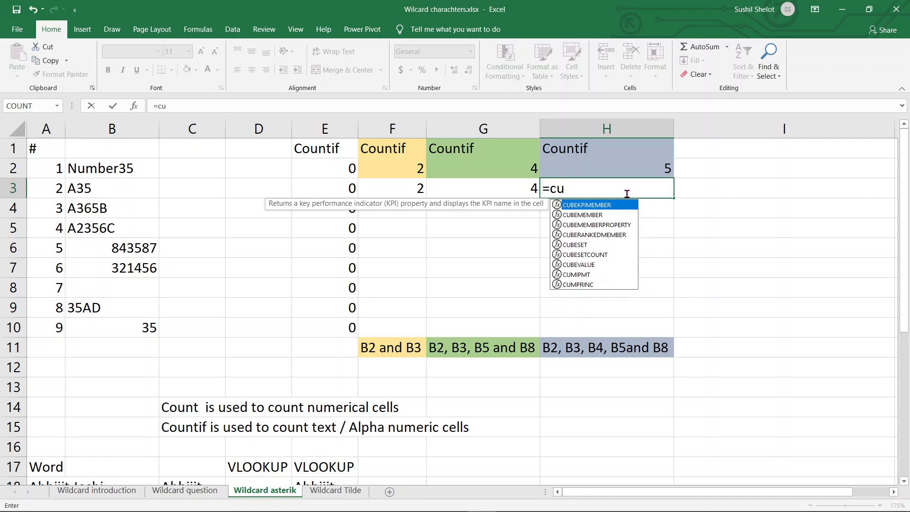
{"action": "key", "text": "BackSpace"}
{"action": "type", "text": "ou"}
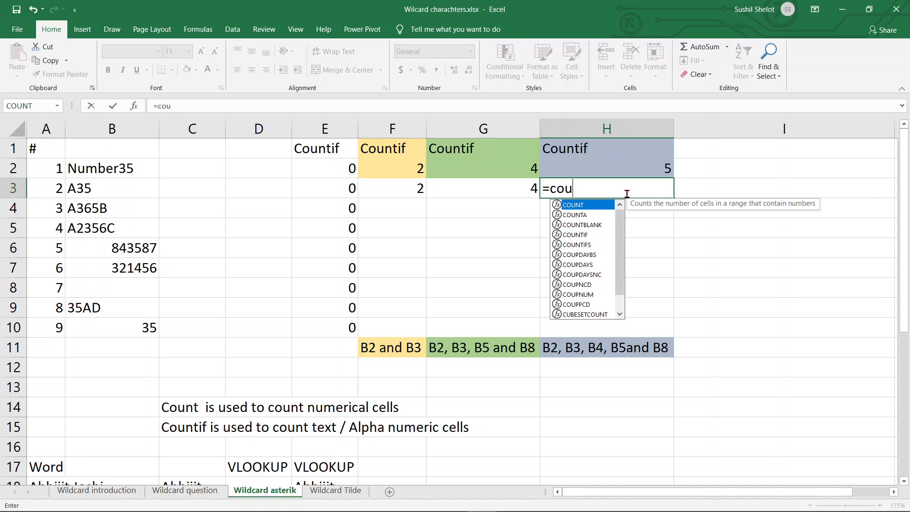
{"action": "type", "text": "ntif"}
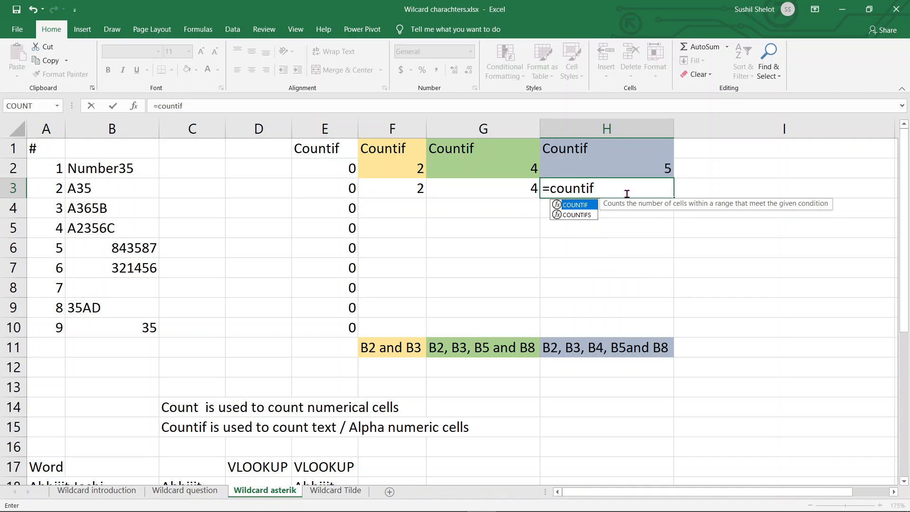
{"action": "type", "text": "("}
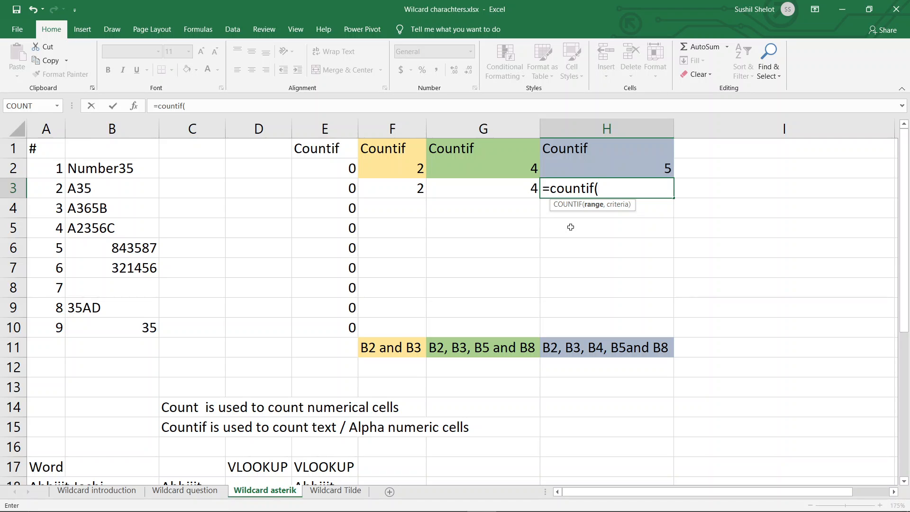
{"action": "type", "text": "*3*5*\")"}
{"action": "key", "text": "Return"}
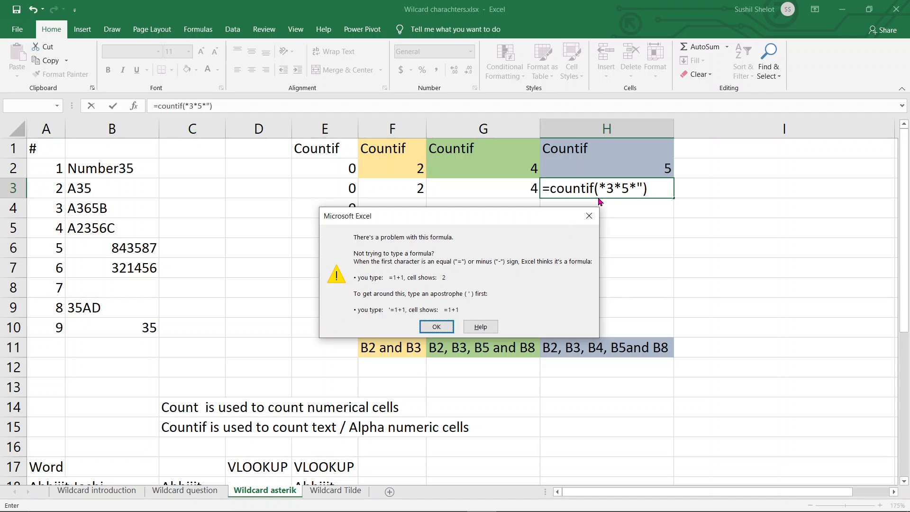
{"action": "left_click", "coordinate": [437, 327]}
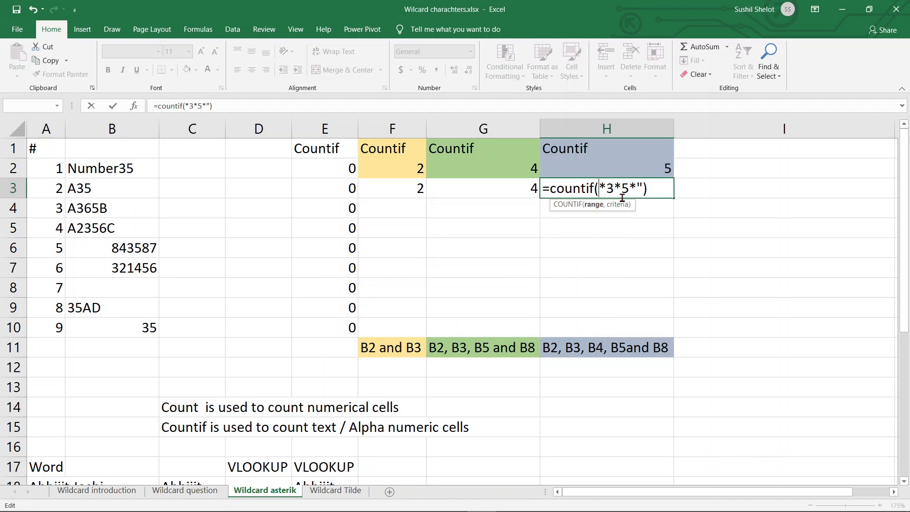
{"action": "left_click_drag", "start_coordinate": [598, 189], "coordinate": [643, 191]}
{"action": "key", "text": "BackSpace"}
Step: Complete the H3 formula as =COUNTIF($B$2:$B$10,"*3*5*") to count text entries containing a 3 followed anywhere by a 5
{"action": "left_click_drag", "start_coordinate": [154, 170], "coordinate": [136, 321]}
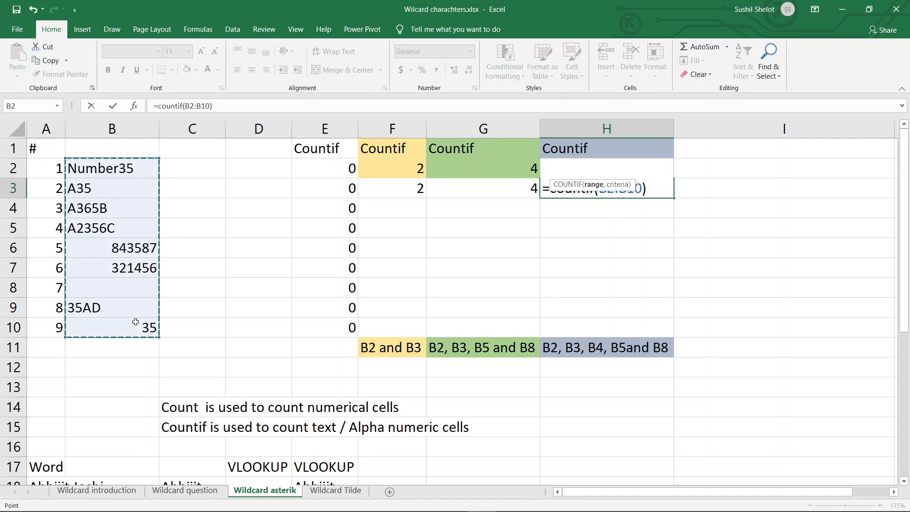
{"action": "key", "text": "F4"}
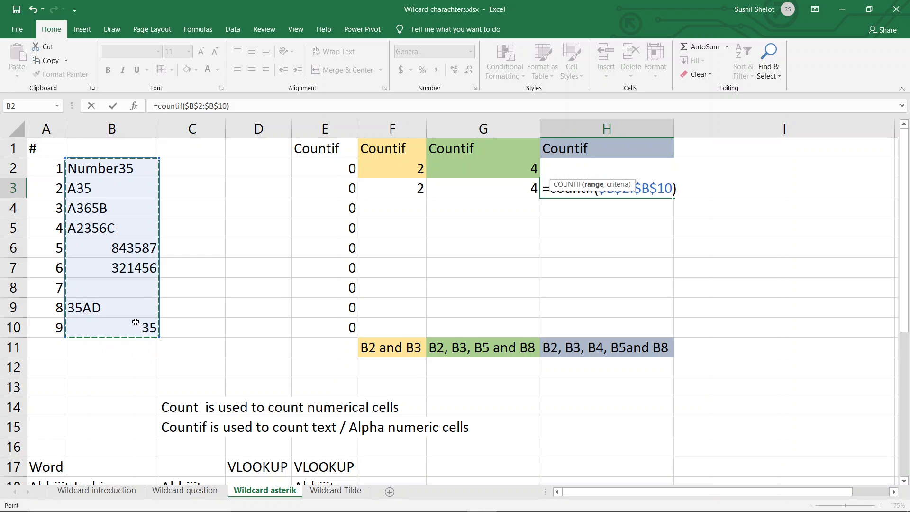
{"action": "type", "text": ","}
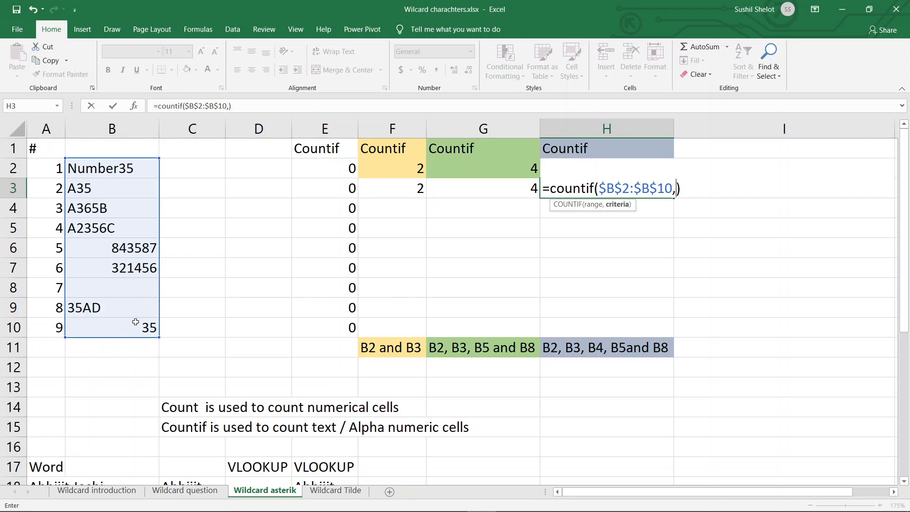
{"action": "type", "text": "*"}
{"action": "key", "text": "BackSpace"}
{"action": "type", "text": "\"*3*5*\""}
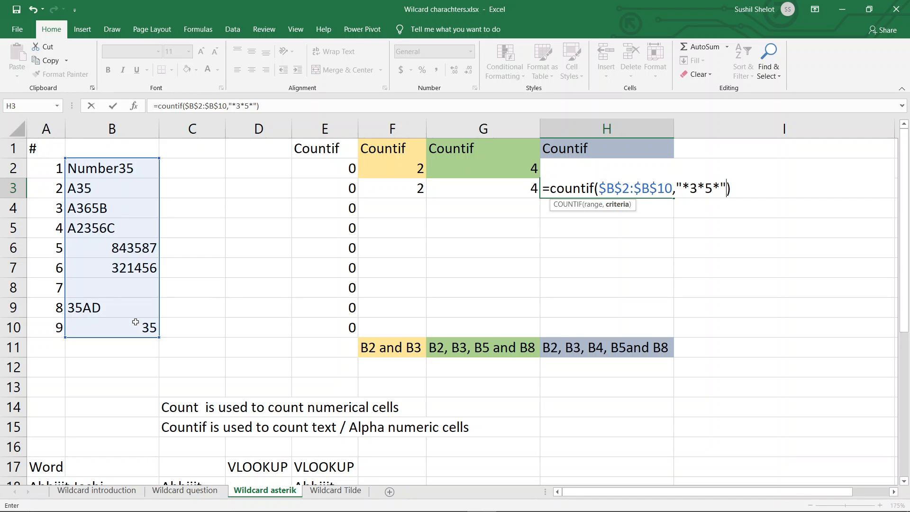
{"action": "type", "text": "))"}
{"action": "key", "text": "Return"}
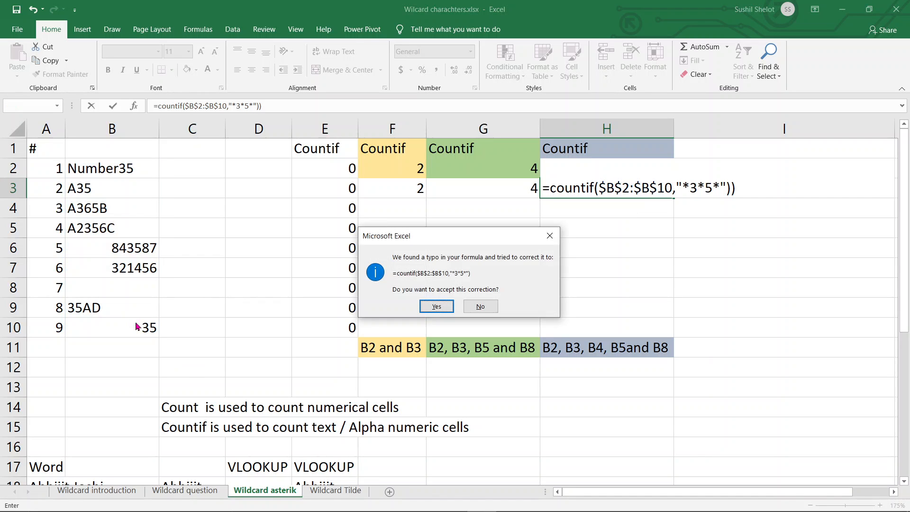
{"action": "left_click", "coordinate": [436, 305]}
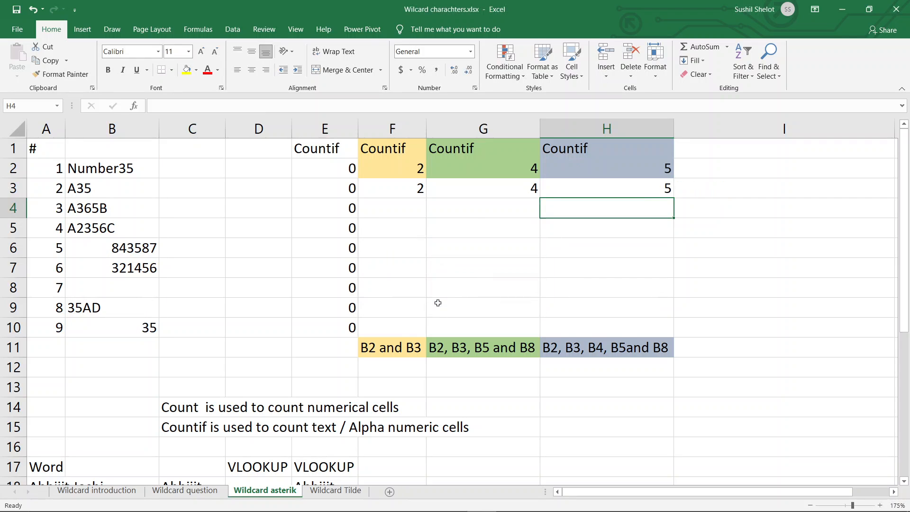
Step: Select B2 through B5 together with B9 to check them against the "*3*5*" criterion in H3
{"action": "left_click", "coordinate": [655, 189]}
{"action": "left_click", "coordinate": [132, 171]}
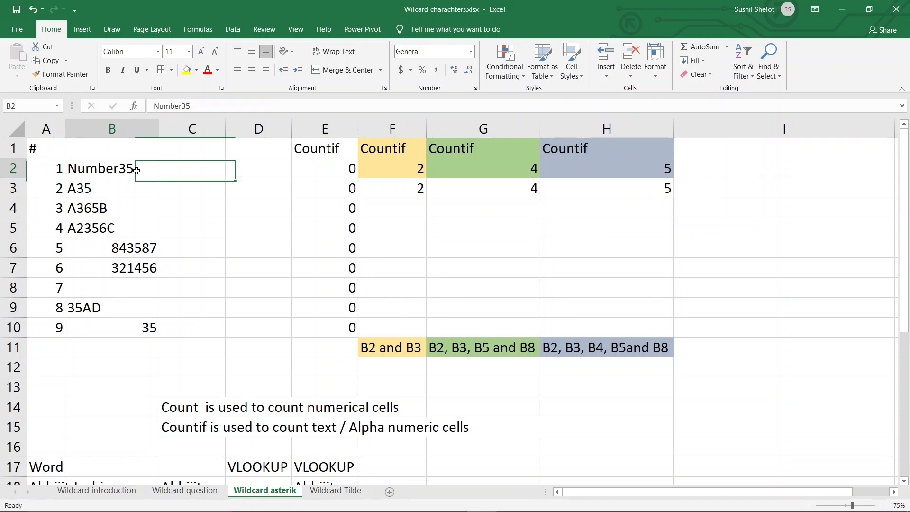
{"action": "left_click_drag", "start_coordinate": [125, 186], "coordinate": [121, 231]}
{"action": "left_click", "coordinate": [129, 316], "text": "ctrl"}
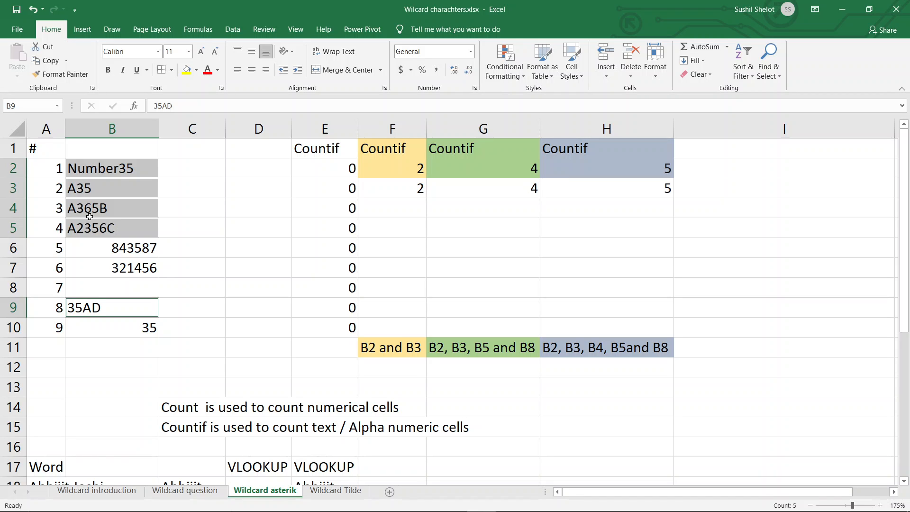
Step: Replace the middle asterisk in the H3 criterion with a question mark, making it =COUNTIF($B$2:$B$10,"*3?5*")
{"action": "left_click", "coordinate": [584, 188]}
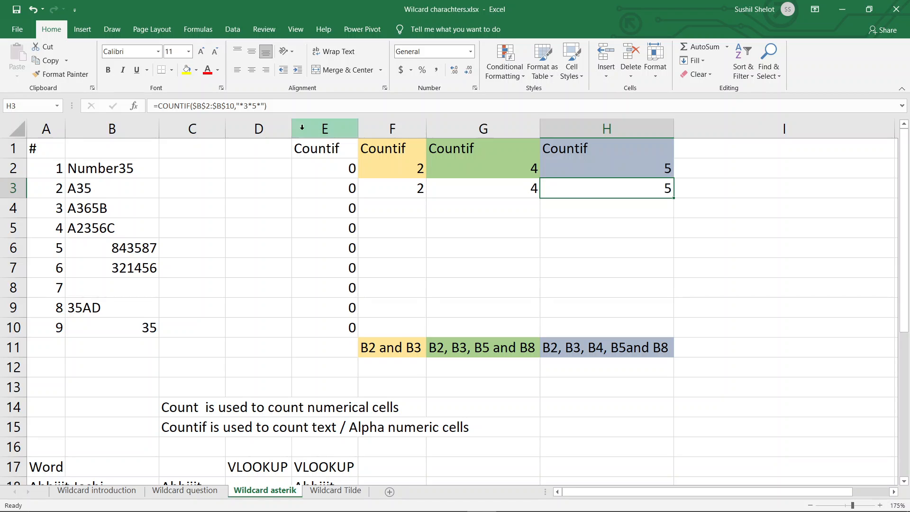
{"action": "left_click", "coordinate": [248, 105]}
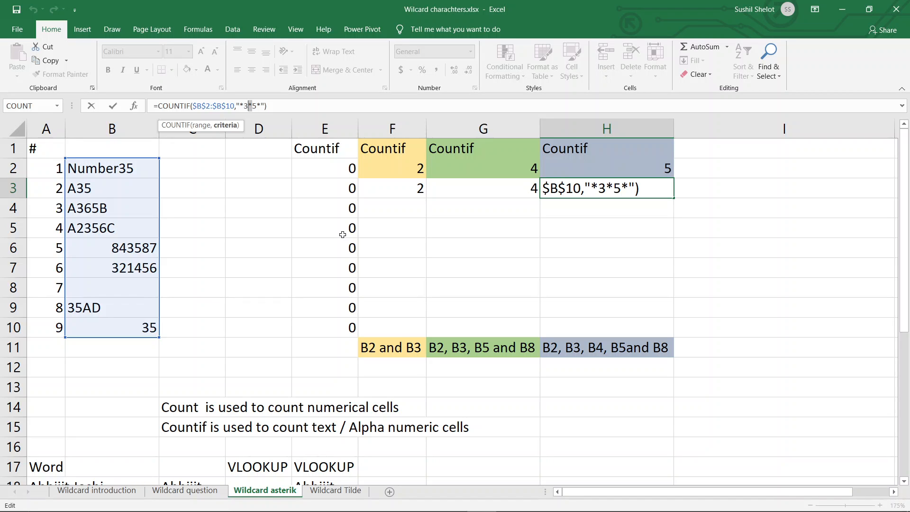
{"action": "type", "text": "?"}
{"action": "key", "text": "Return"}
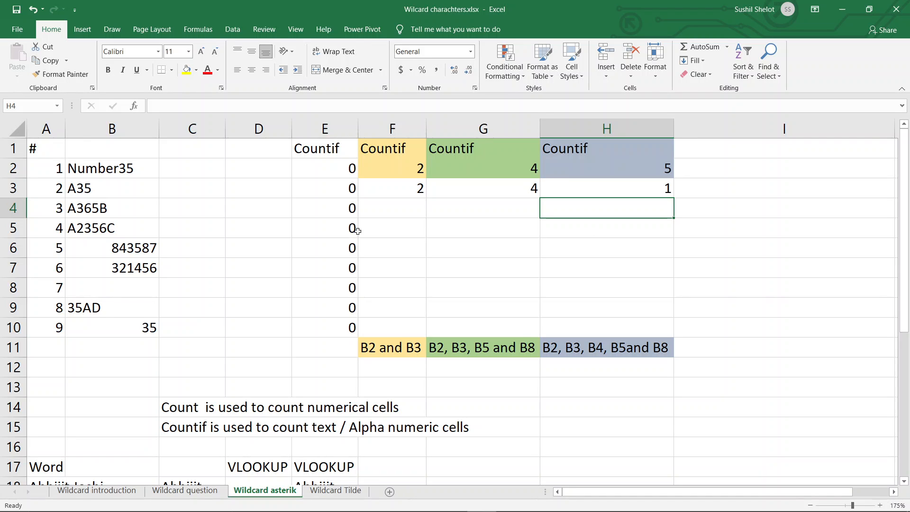
Step: Colour the text of the A365B entry in B4 dark red from the standard colours
{"action": "left_click", "coordinate": [144, 212]}
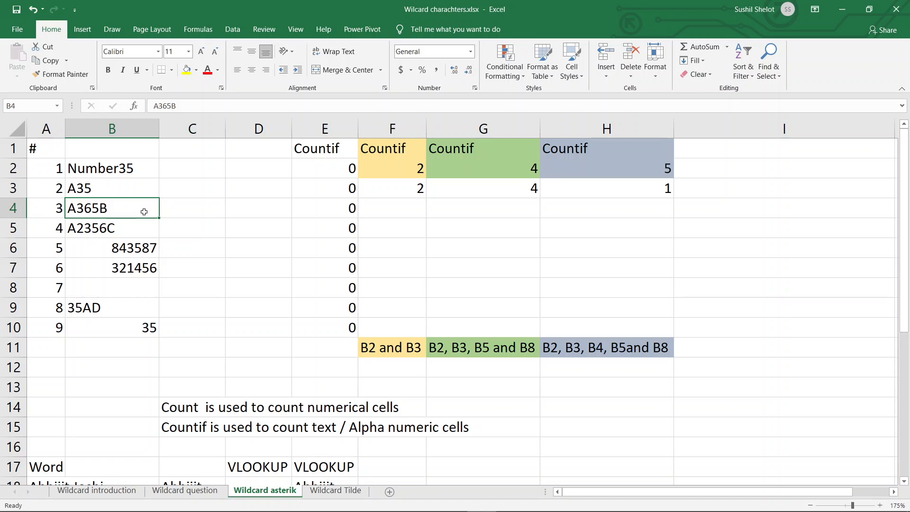
{"action": "left_click", "coordinate": [217, 71]}
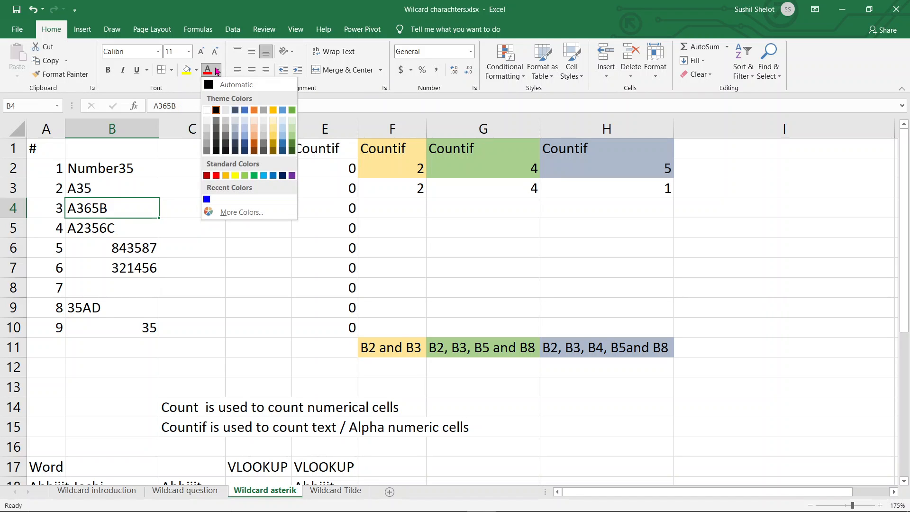
{"action": "left_click", "coordinate": [207, 176]}
Step: Examine the question mark between 3 and 5 in the COUNTIF criterion in H3, keeping the formula as it is
{"action": "left_click", "coordinate": [657, 194]}
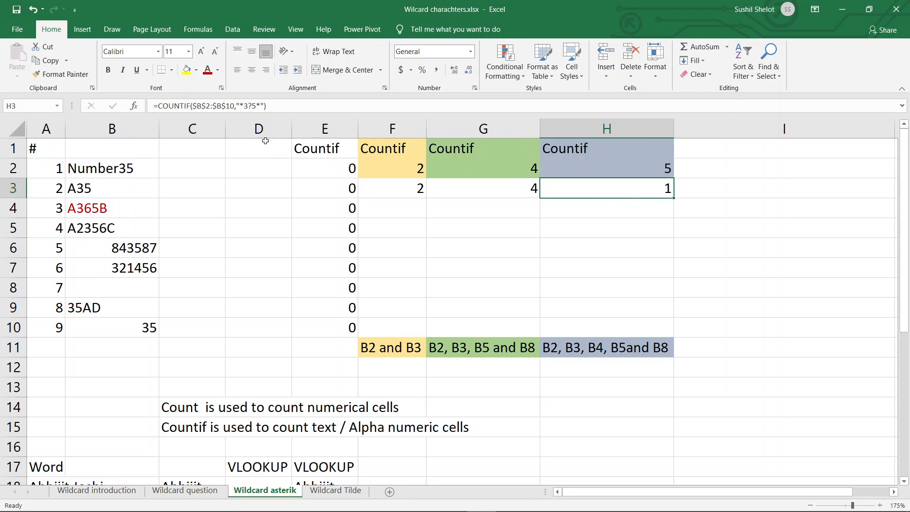
{"action": "left_click", "coordinate": [252, 105]}
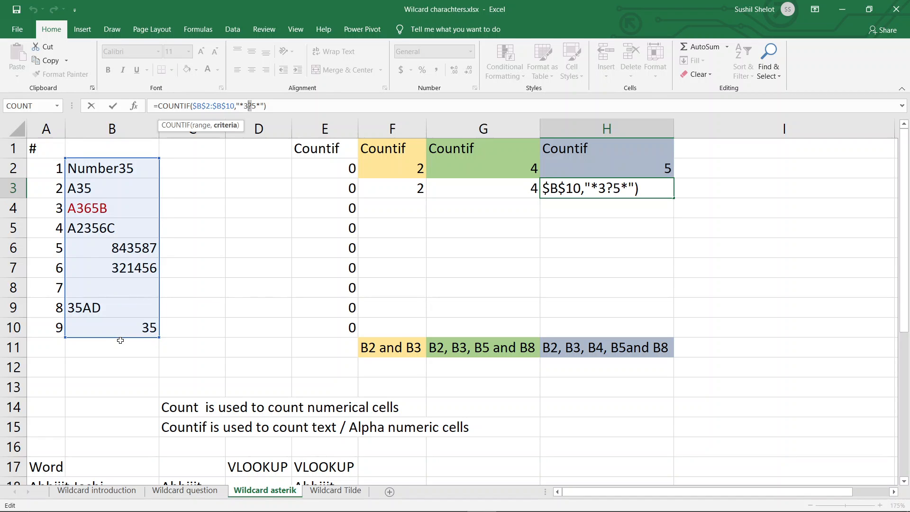
{"action": "key", "text": "ctrl+Return"}
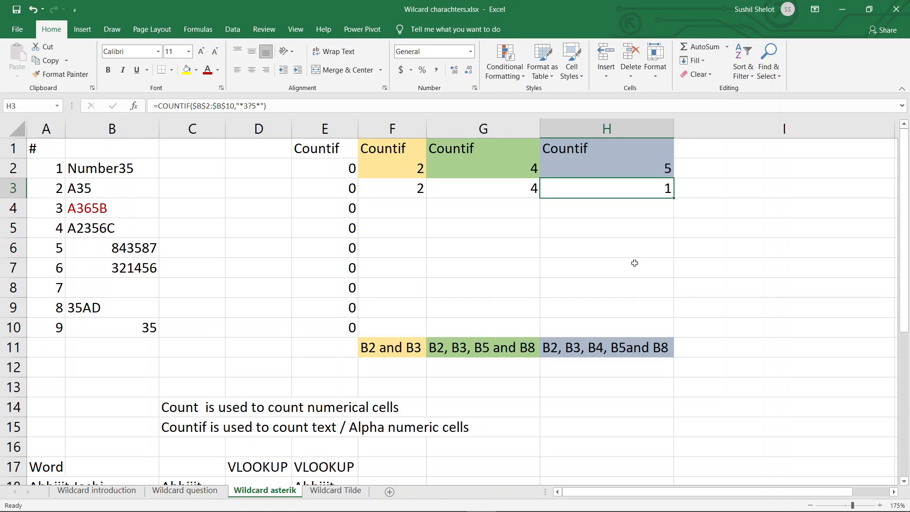
Step: Start a VLOOKUP formula in G18 beside the word list, with $C$18 as the absolute lookup value
{"action": "scroll", "coordinate": [630, 265], "scroll_direction": "down", "scroll_amount": 3}
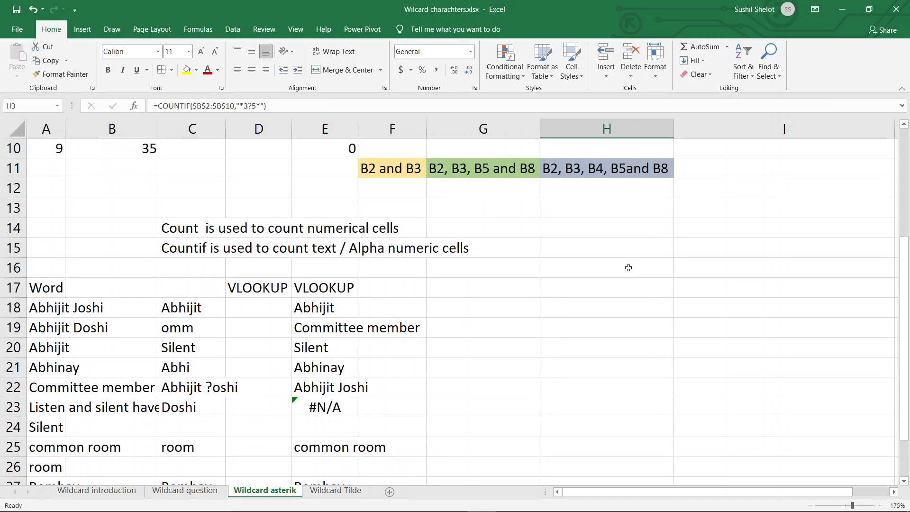
{"action": "scroll", "coordinate": [628, 268], "scroll_direction": "down", "scroll_amount": 2}
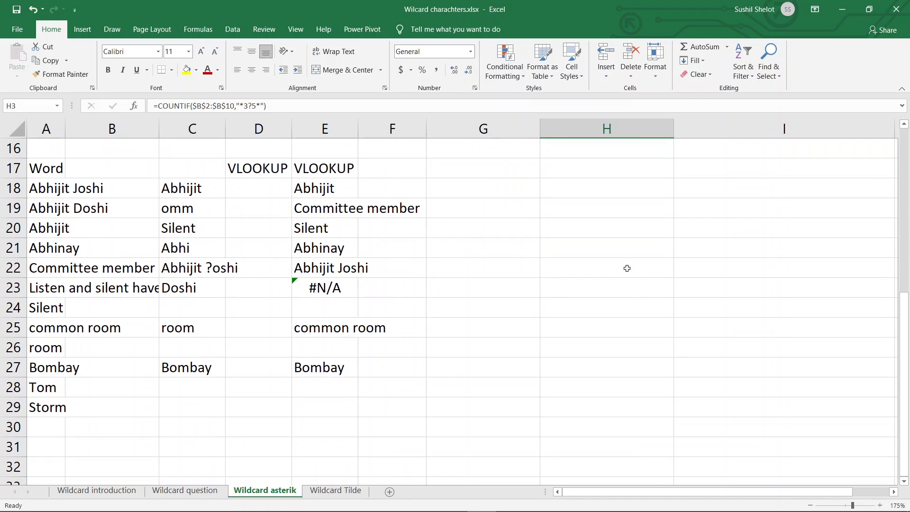
{"action": "scroll", "coordinate": [627, 269], "scroll_direction": "up", "scroll_amount": 1}
{"action": "scroll", "coordinate": [626, 269], "scroll_direction": "down", "scroll_amount": 1}
{"action": "left_click", "coordinate": [506, 195]}
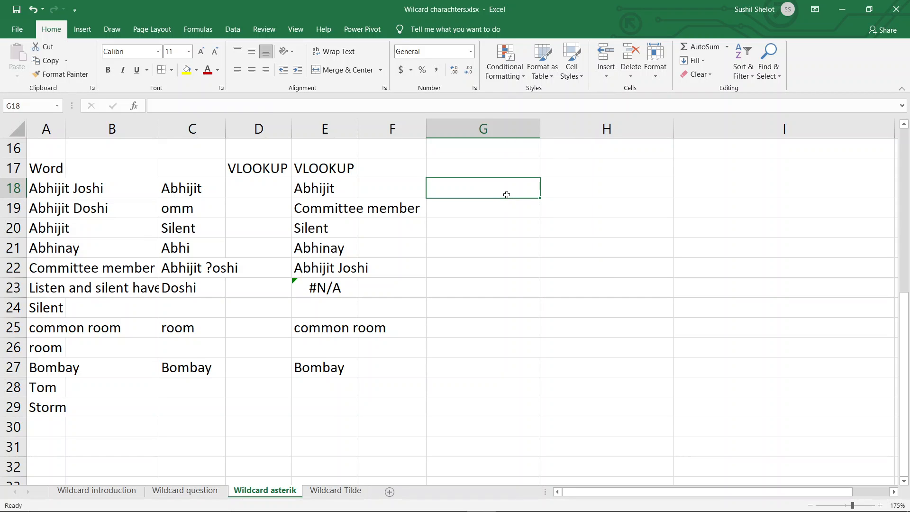
{"action": "type", "text": "=vlookup"}
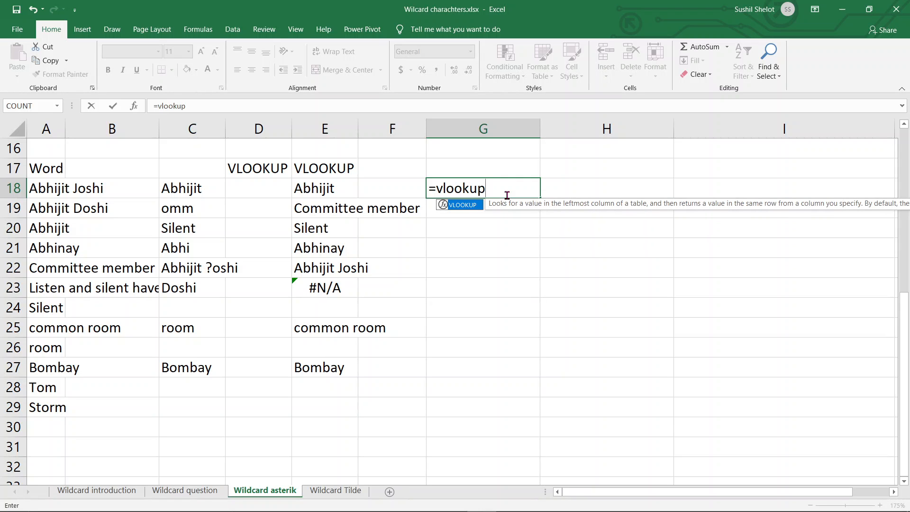
{"action": "type", "text": "("}
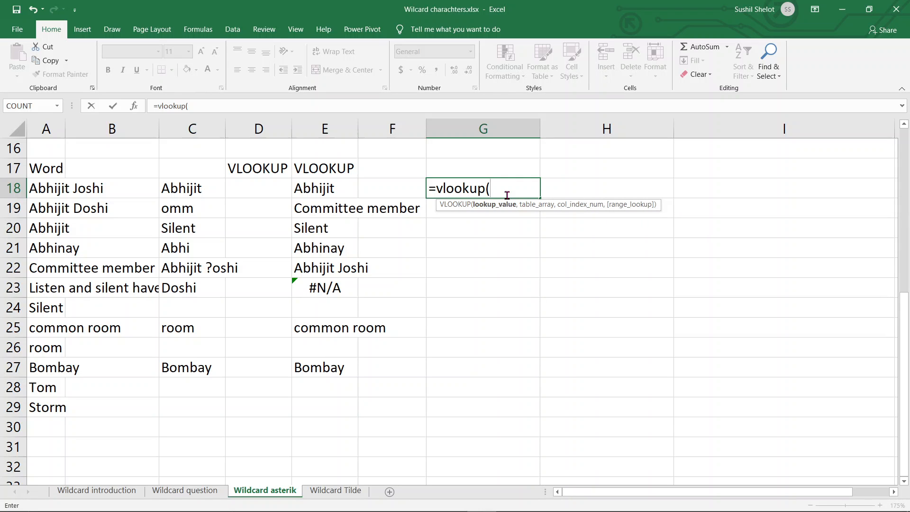
{"action": "left_click", "coordinate": [217, 188]}
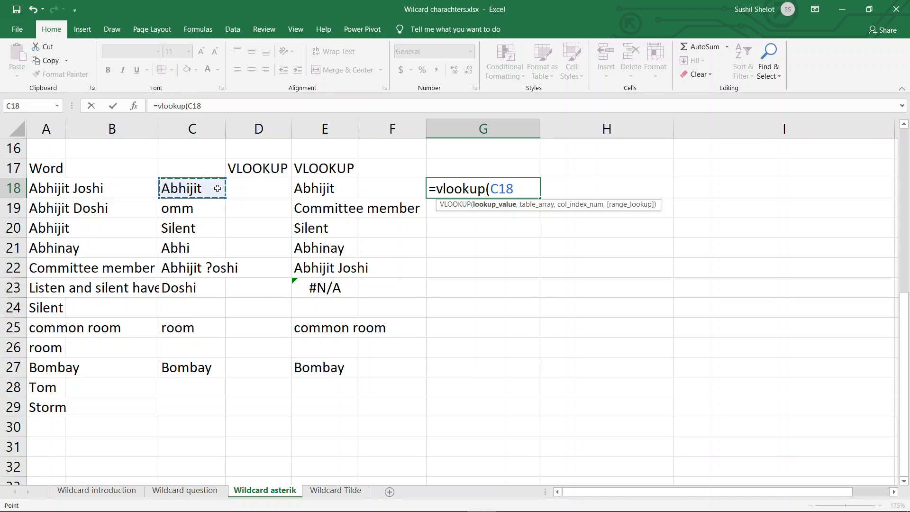
{"action": "key", "text": "F4"}
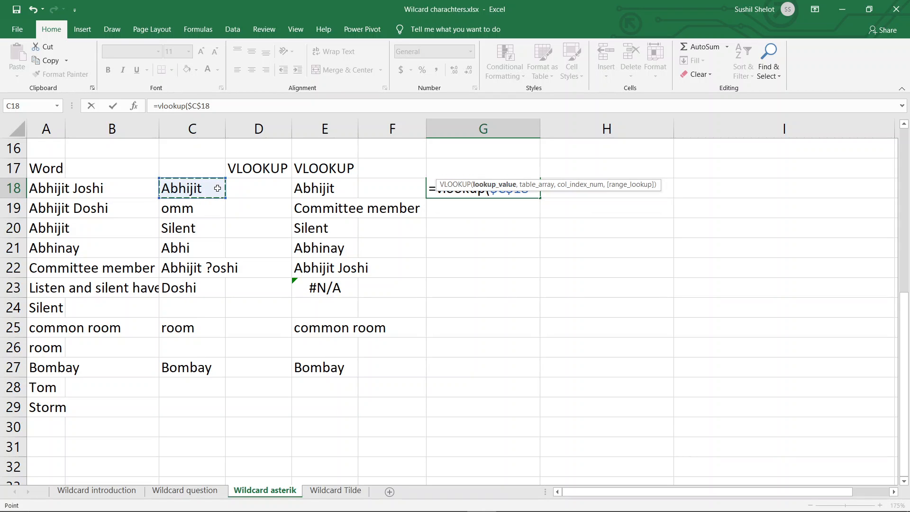
{"action": "type", "text": ","}
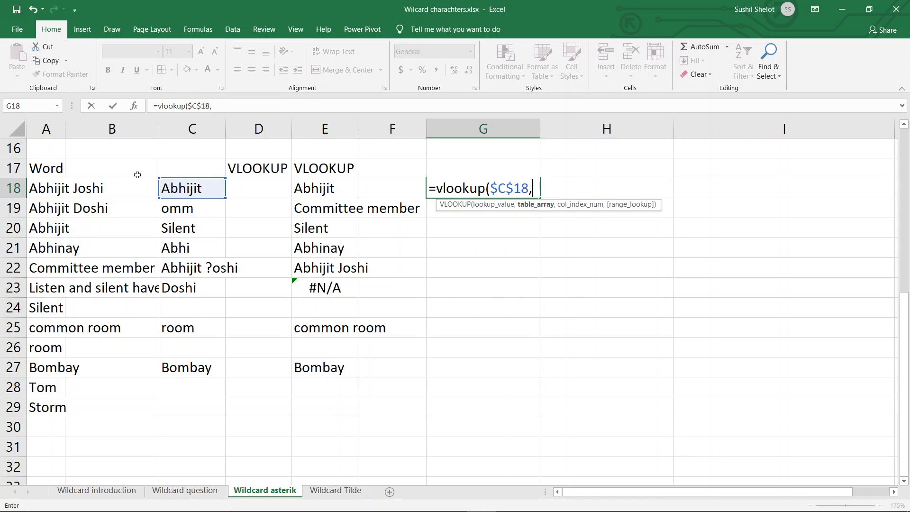
Step: Complete the G18 VLOOKUP with table array $A$17:$A$29, column index 1 and exact match 0
{"action": "left_click_drag", "start_coordinate": [37, 166], "coordinate": [47, 400]}
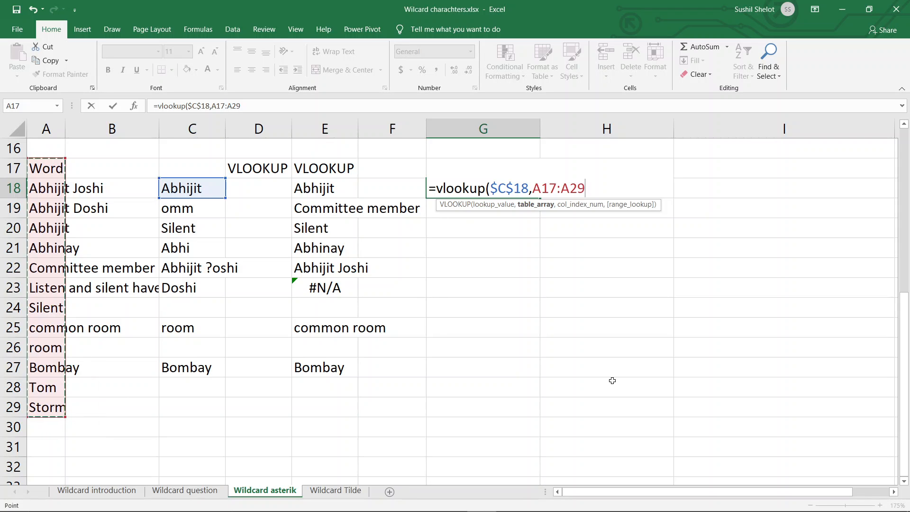
{"action": "key", "text": "F4"}
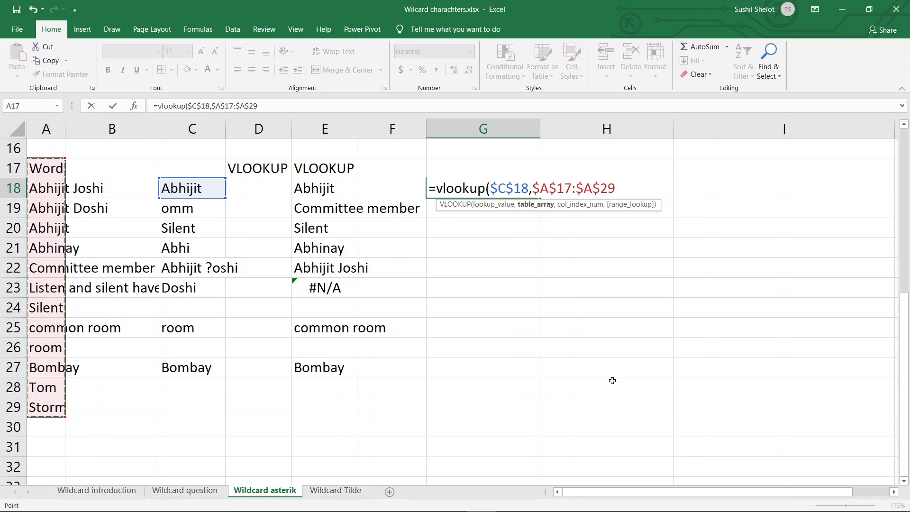
{"action": "type", "text": ",1"}
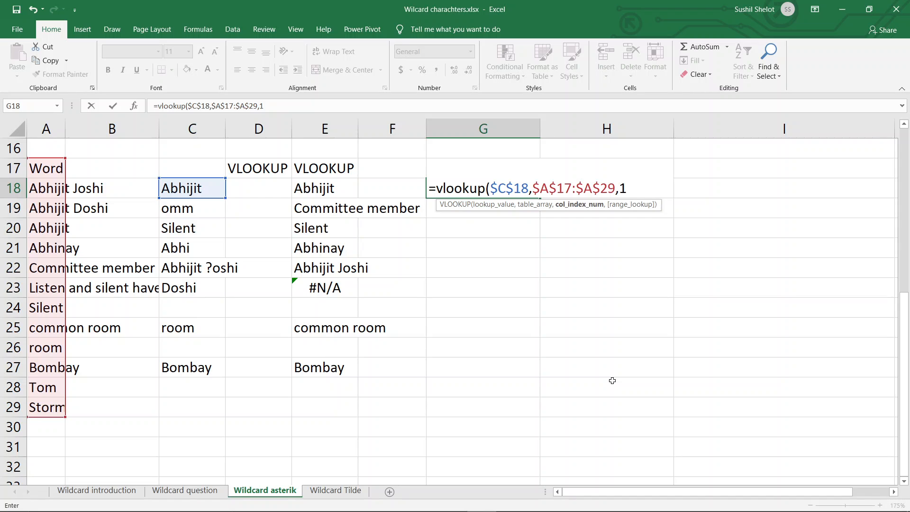
{"action": "type", "text": ",0"}
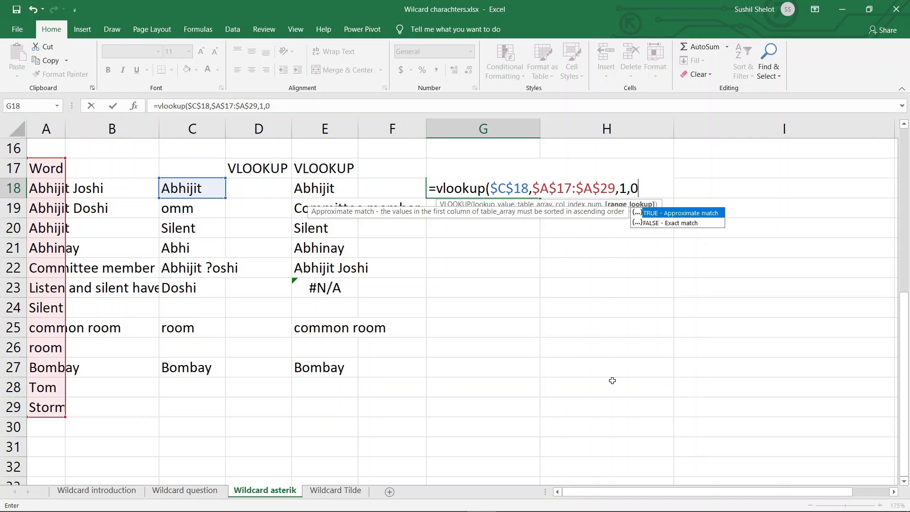
{"action": "type", "text": ")"}
{"action": "key", "text": "Return"}
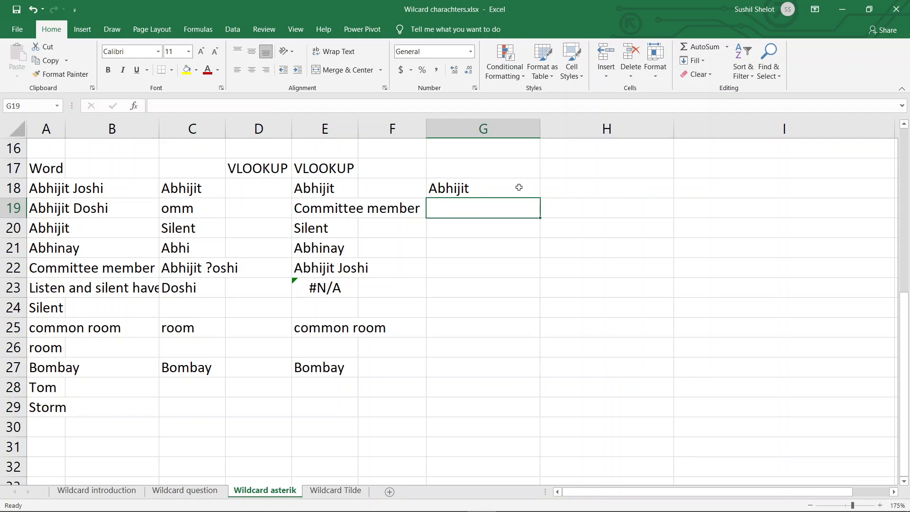
Step: Try filling the G18 VLOOKUP with its absolute lookup value down to G27, and undo the fill
{"action": "left_click", "coordinate": [42, 188]}
{"action": "left_click", "coordinate": [42, 206]}
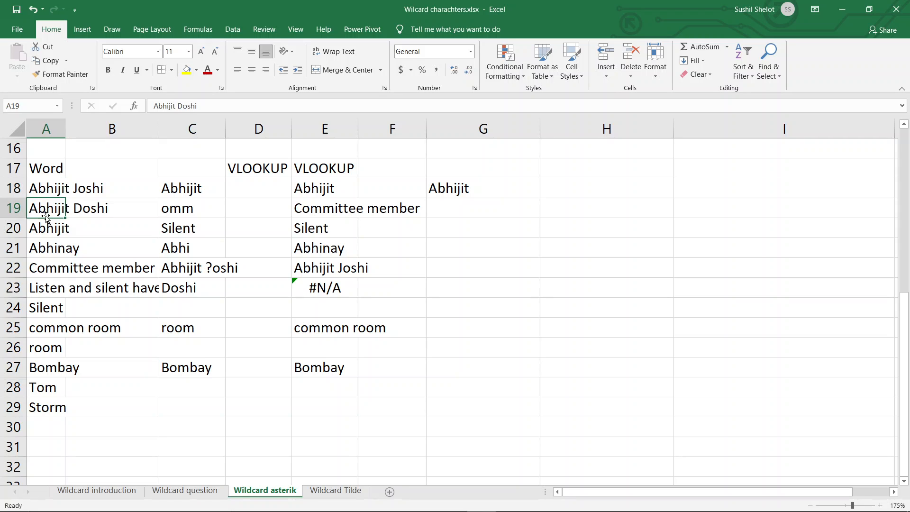
{"action": "left_click", "coordinate": [48, 230]}
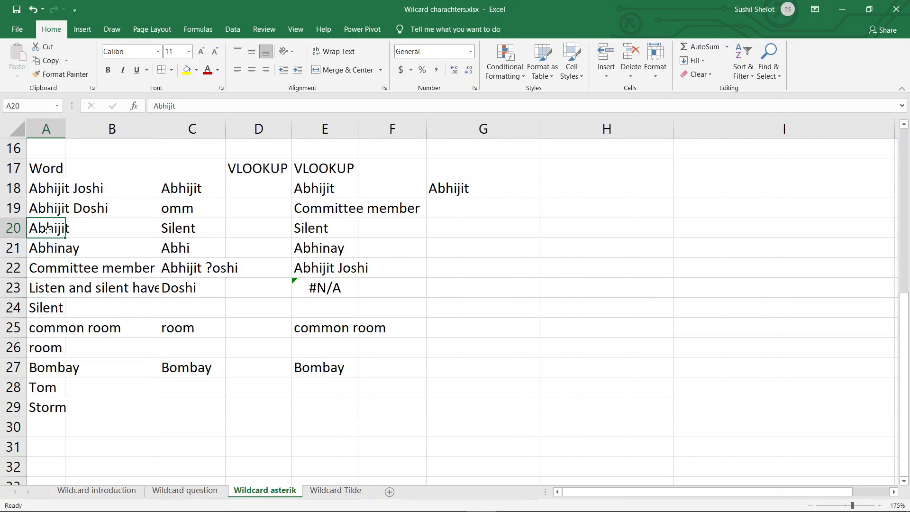
{"action": "left_click", "coordinate": [44, 190]}
{"action": "left_click", "coordinate": [464, 190]}
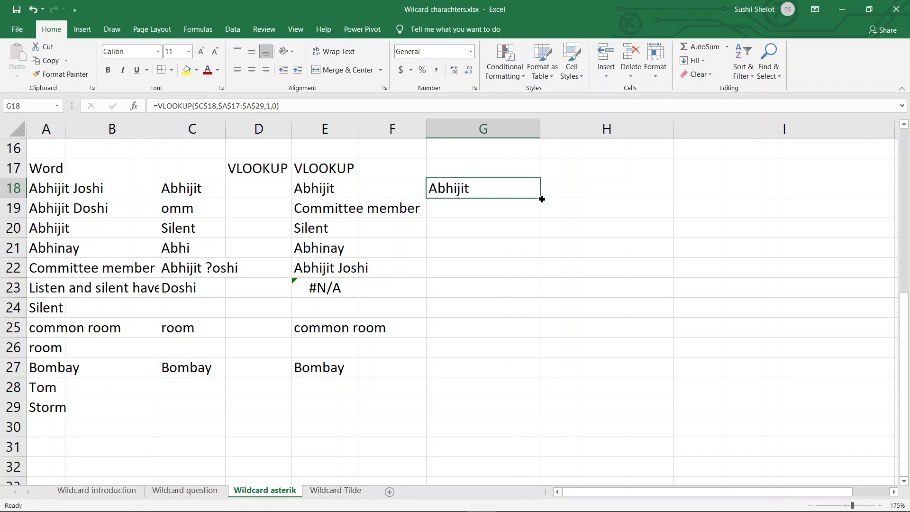
{"action": "left_click_drag", "start_coordinate": [540, 197], "coordinate": [541, 377]}
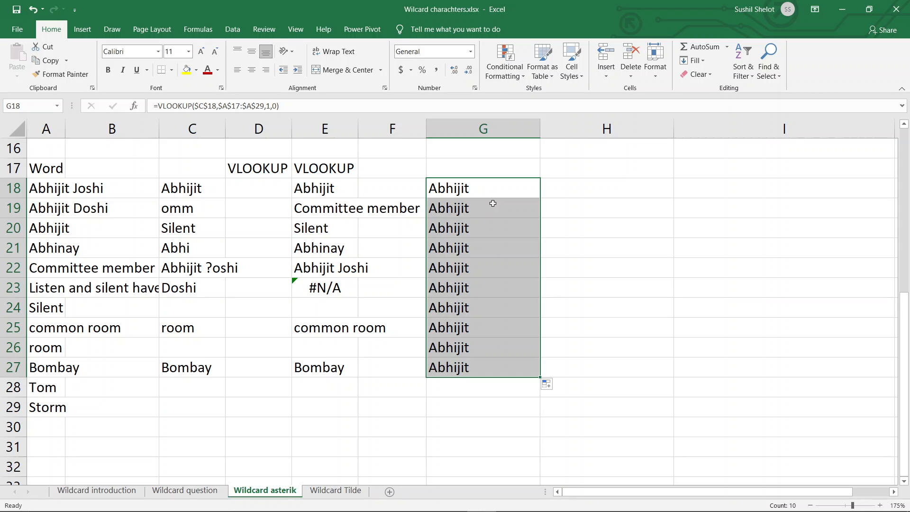
{"action": "key", "text": "ctrl+z"}
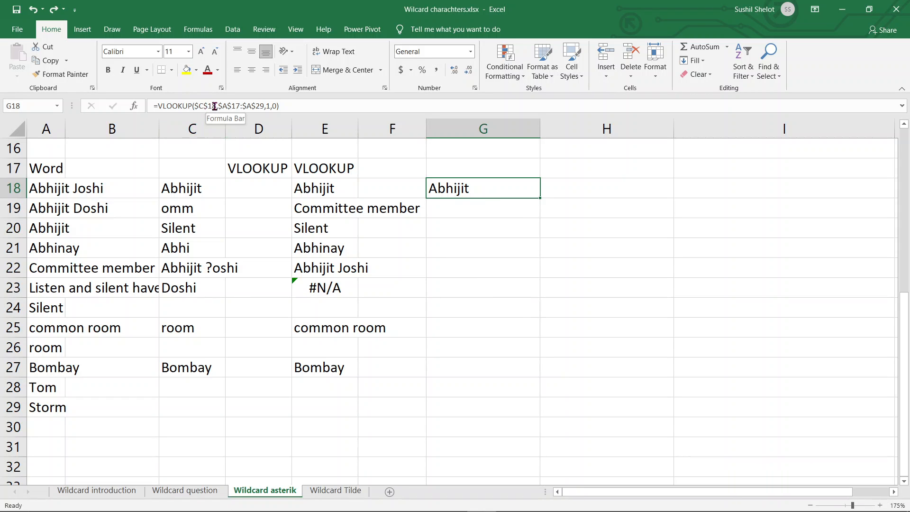
Step: Make the G18 lookup value the relative reference C18 and fill the VLOOKUP down to G27
{"action": "left_click", "coordinate": [242, 106]}
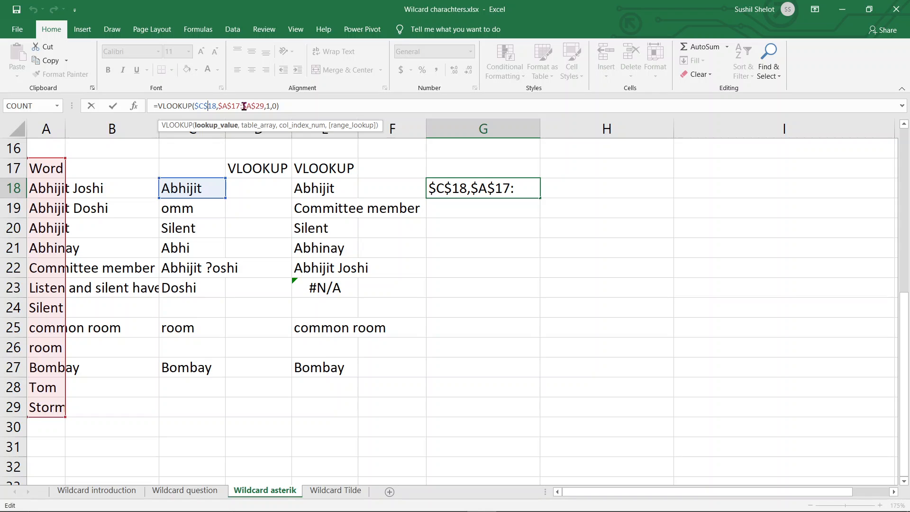
{"action": "key", "text": "BackSpace"}
{"action": "left_click", "coordinate": [200, 106]}
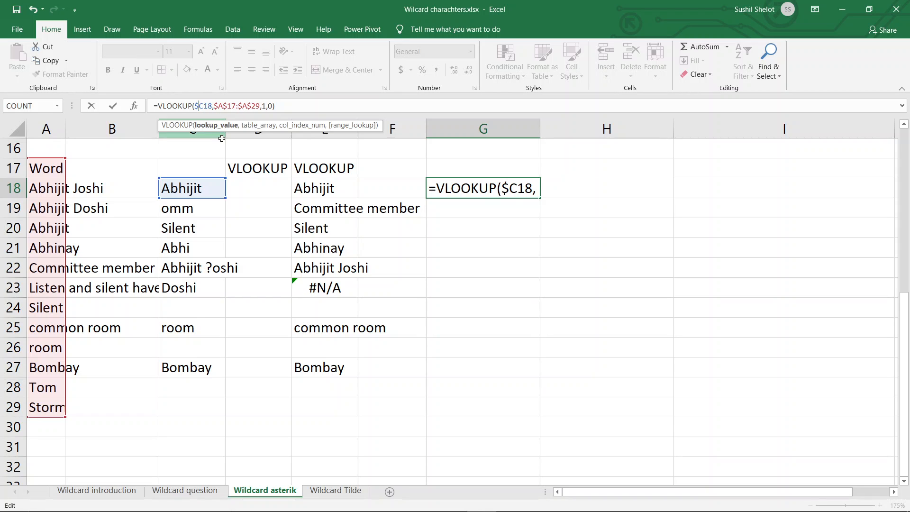
{"action": "key", "text": "BackSpace"}
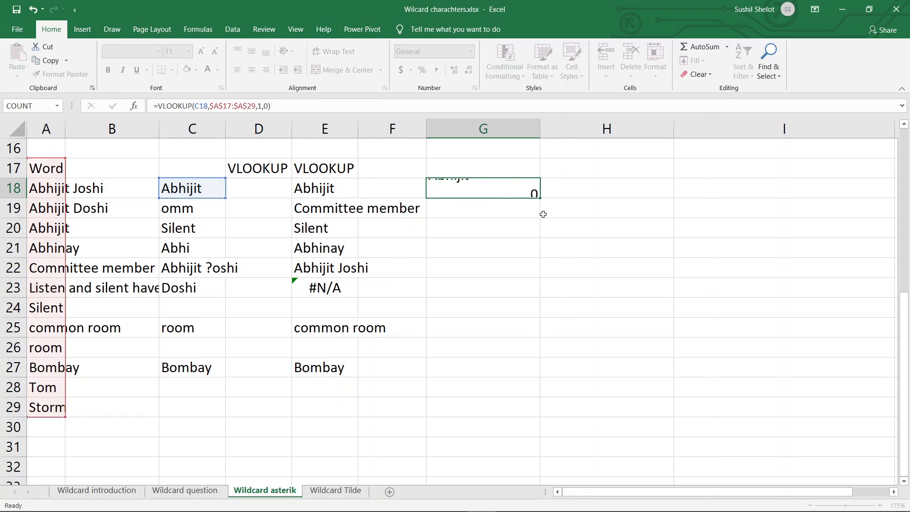
{"action": "key", "text": "Return"}
{"action": "left_click", "coordinate": [511, 191]}
{"action": "left_click_drag", "start_coordinate": [542, 198], "coordinate": [554, 379]}
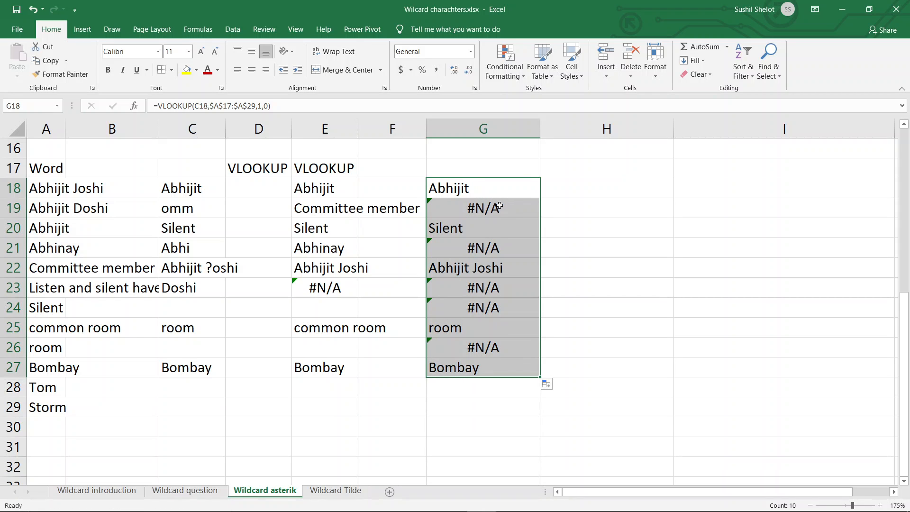
Step: Join a leading asterisk wildcard to the lookup value in G19, making it "*"&C19
{"action": "left_click", "coordinate": [500, 206]}
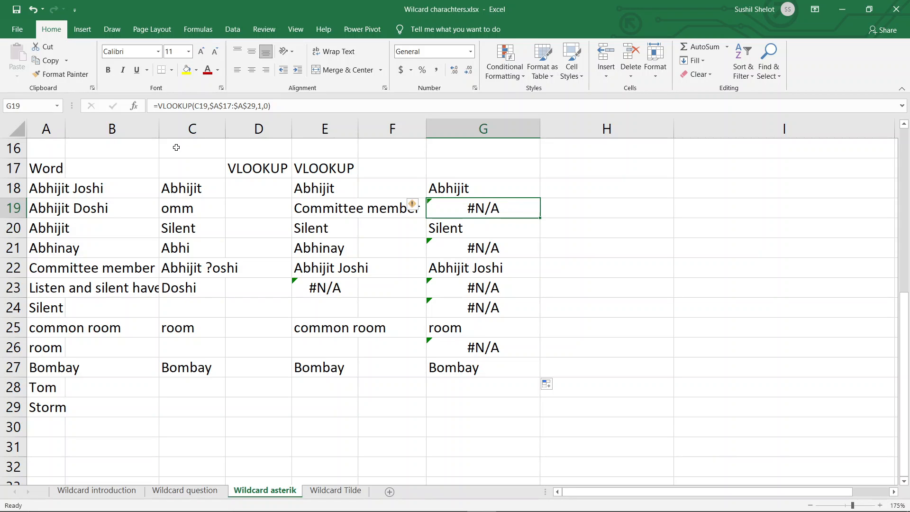
{"action": "left_click", "coordinate": [204, 209]}
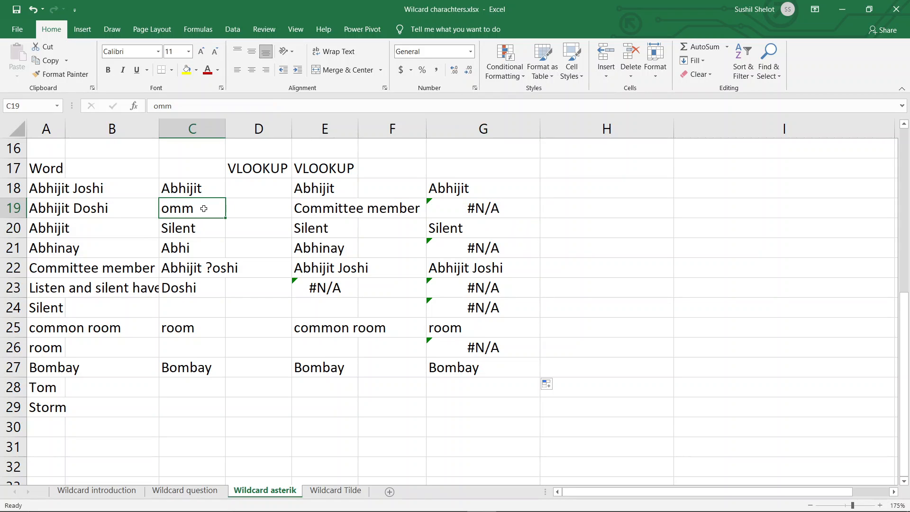
{"action": "left_click", "coordinate": [459, 208]}
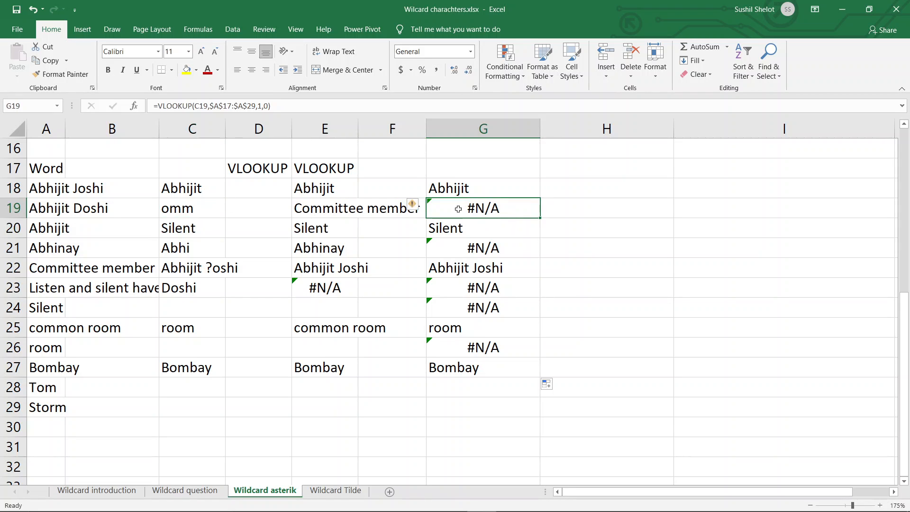
{"action": "double_click", "coordinate": [207, 108]}
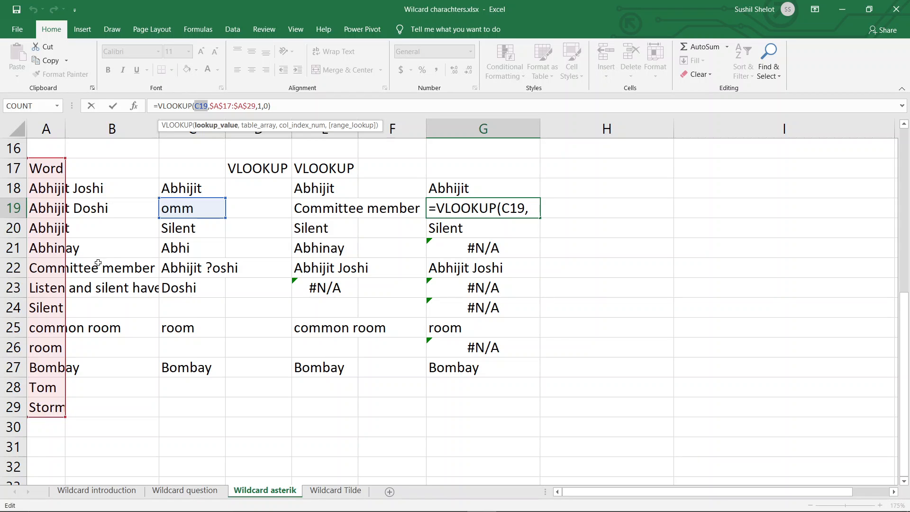
{"action": "left_click", "coordinate": [194, 106]}
{"action": "type", "text": "\"*"}
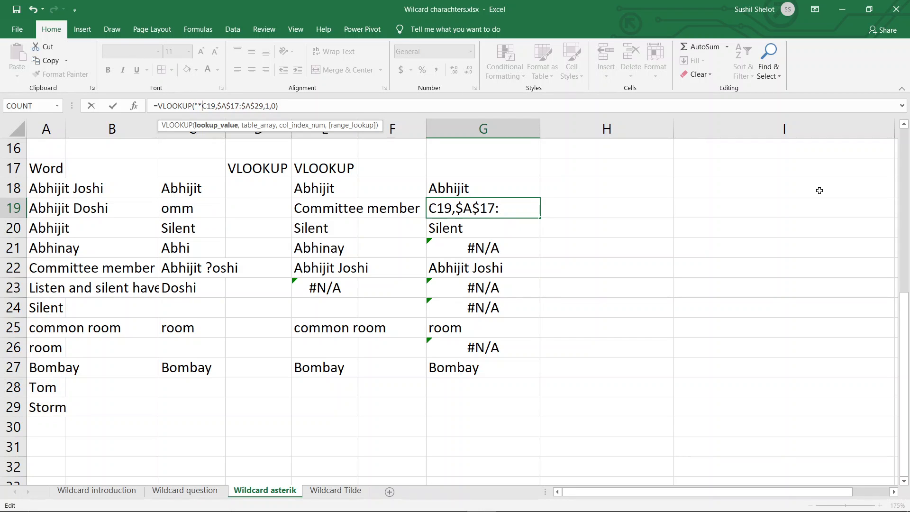
{"action": "type", "text": "\""}
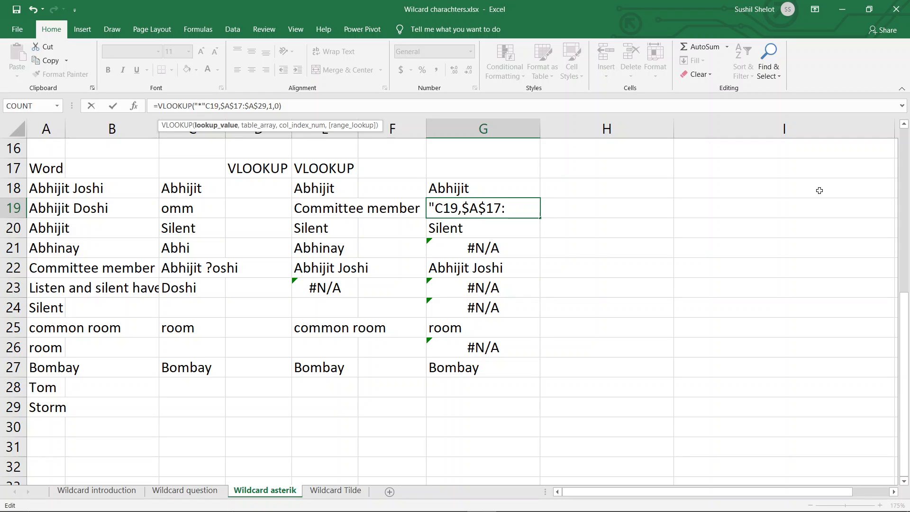
{"action": "type", "text": "&"}
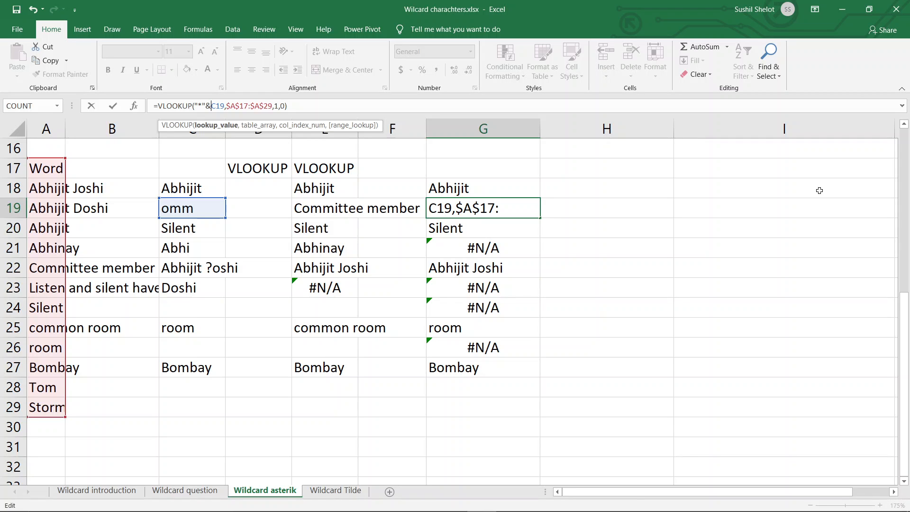
Step: Append a trailing asterisk wildcard to the G19 lookup value, making it "*"&C19&"*", and enter the formula
{"action": "key", "text": "Right"}
{"action": "type", "text": "&"}
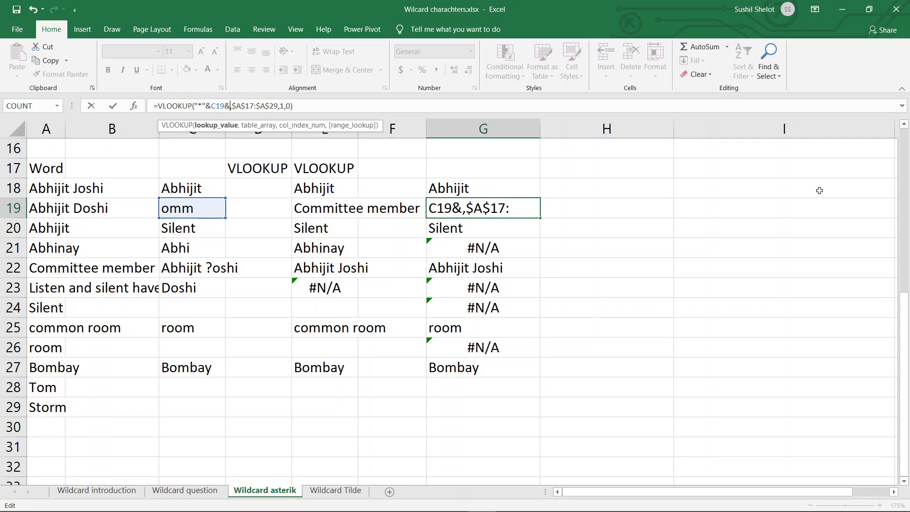
{"action": "type", "text": "\"*\""}
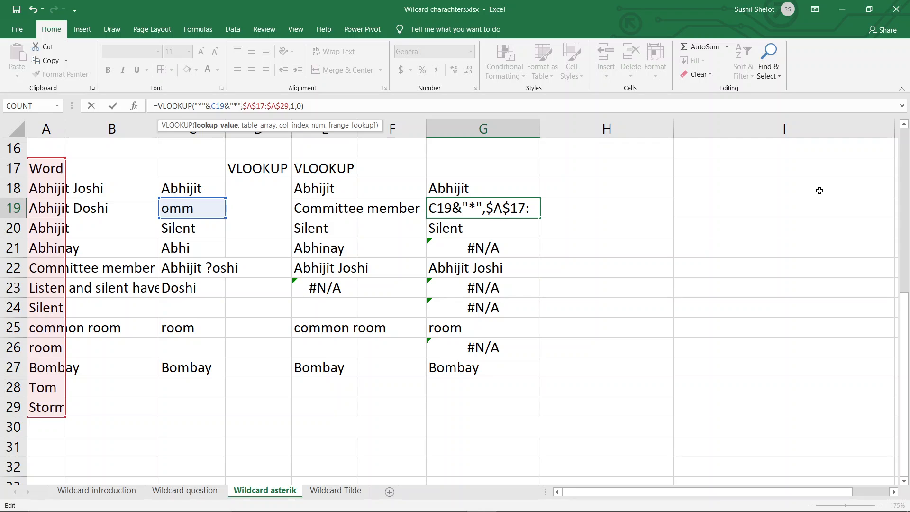
{"action": "key", "text": "Return"}
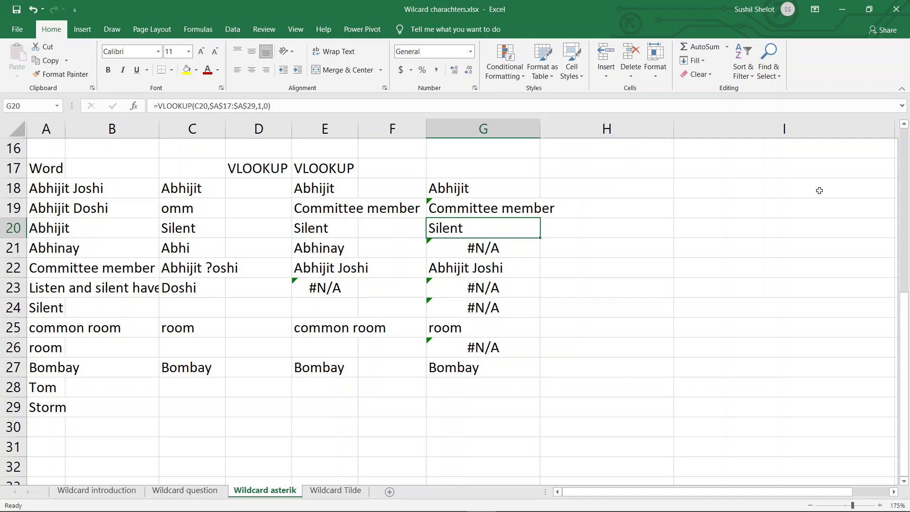
Step: Append an asterisk wildcard to the G21 lookup value, making the formula =VLOOKUP(C21&"*",$A$17:$A$29,1,0)
{"action": "left_click", "coordinate": [471, 248]}
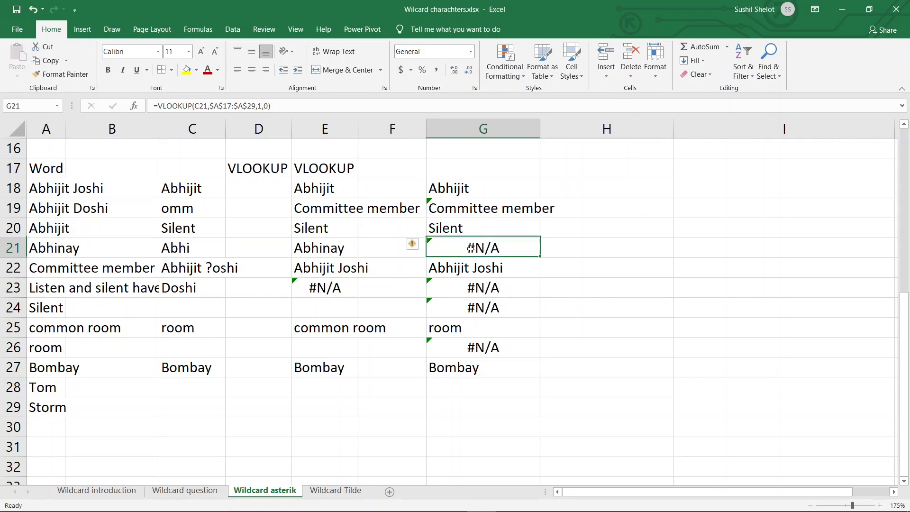
{"action": "left_click", "coordinate": [196, 105]}
{"action": "double_click", "coordinate": [197, 105]}
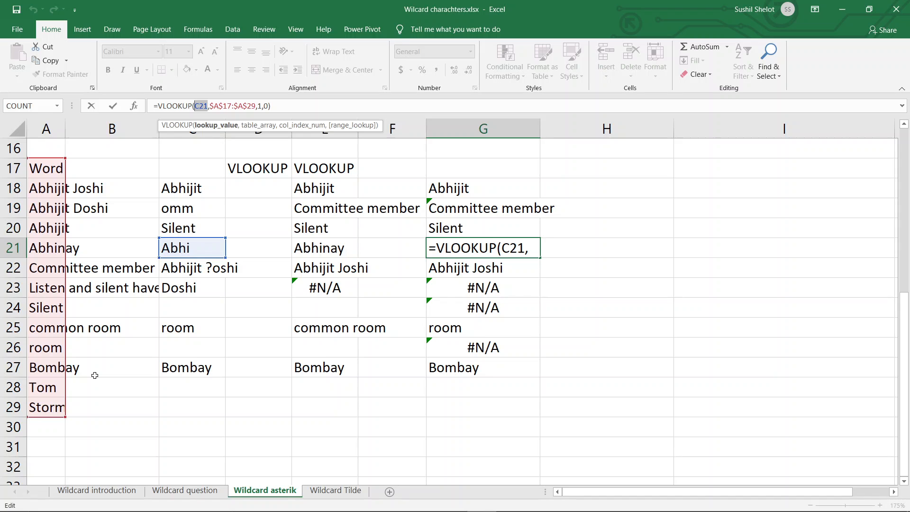
{"action": "key", "text": "Escape"}
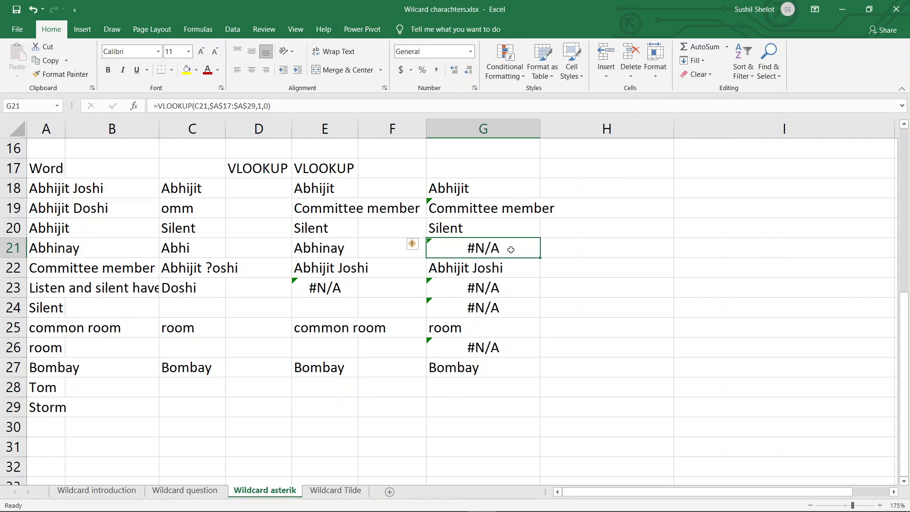
{"action": "left_click", "coordinate": [209, 106]}
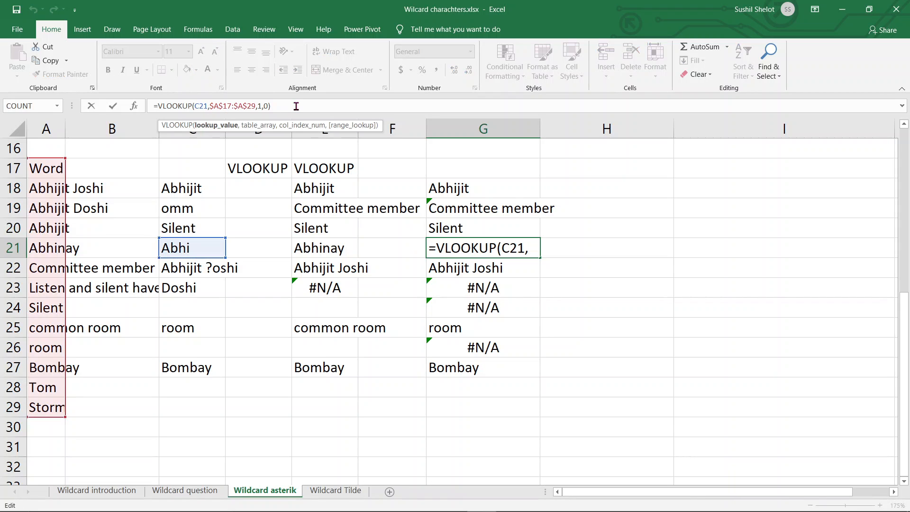
{"action": "type", "text": "&"}
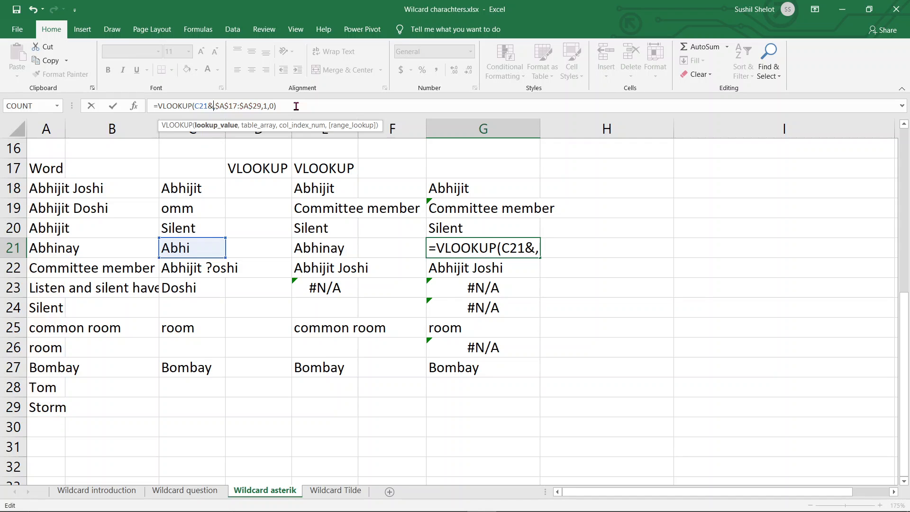
{"action": "type", "text": "\"*"}
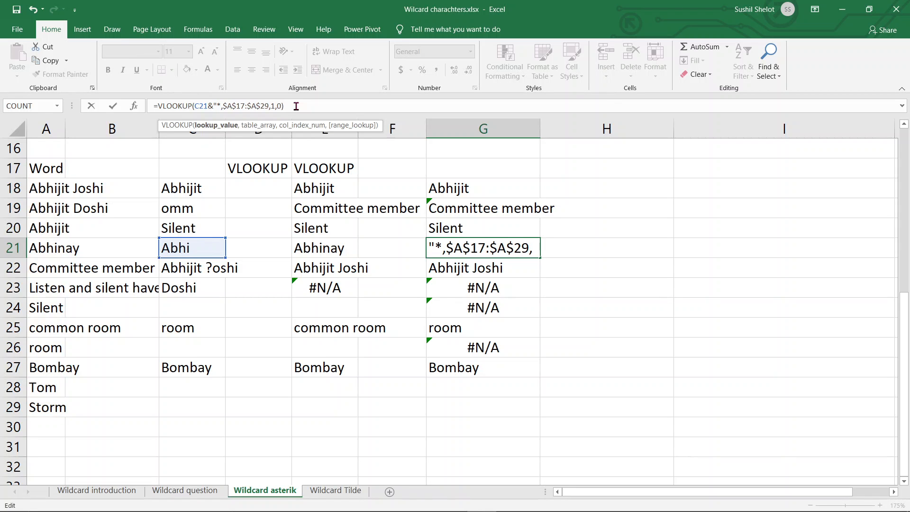
{"action": "type", "text": "\""}
{"action": "key", "text": "Return"}
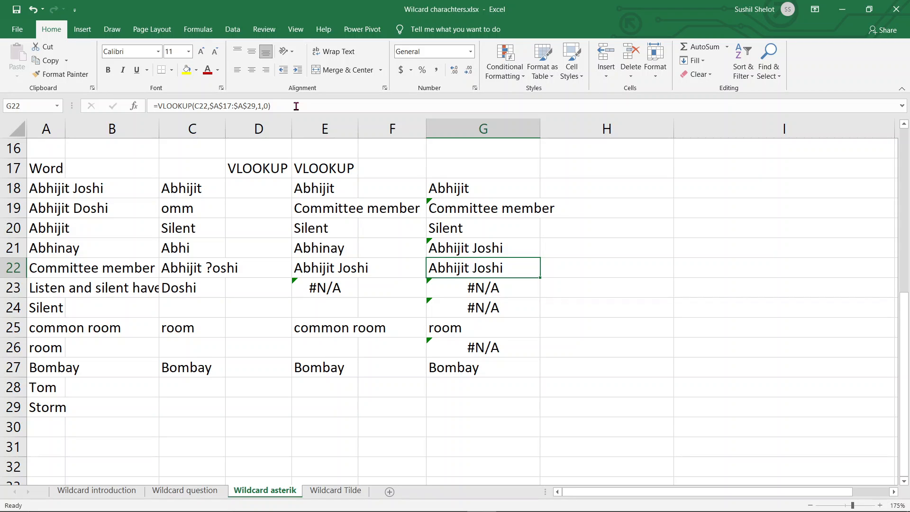
Step: Change the G21 lookup value to C21&"n*?", making the formula =VLOOKUP(C21&"n*?",$A$17:$A$29,1,0)
{"action": "left_click", "coordinate": [514, 254]}
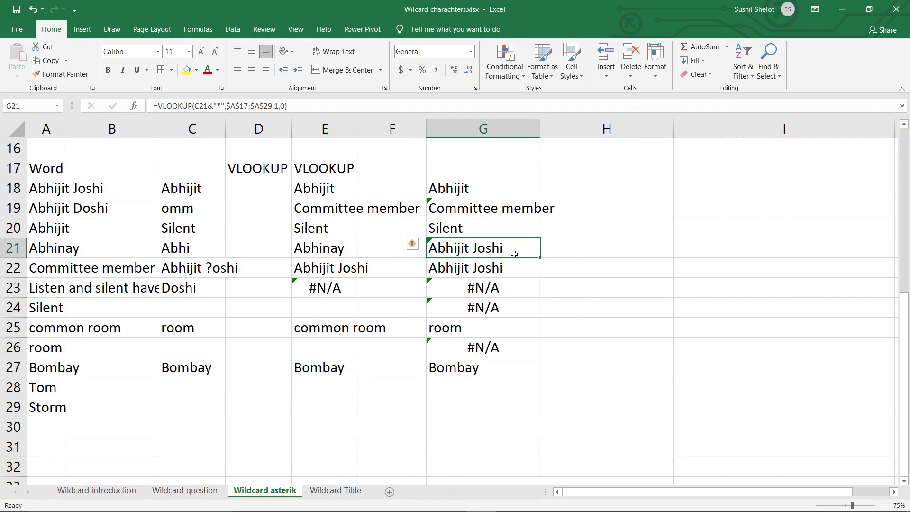
{"action": "left_click", "coordinate": [216, 105]}
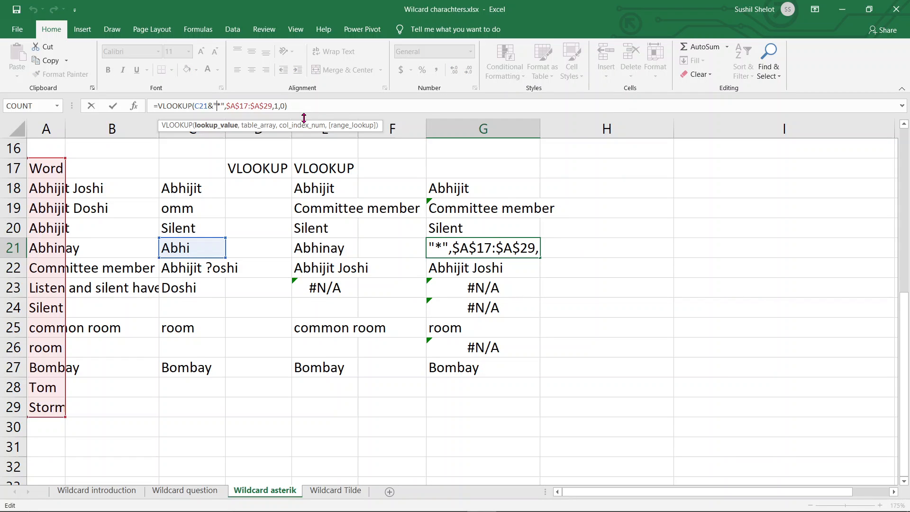
{"action": "left_click", "coordinate": [220, 106]}
{"action": "type", "text": "n*"}
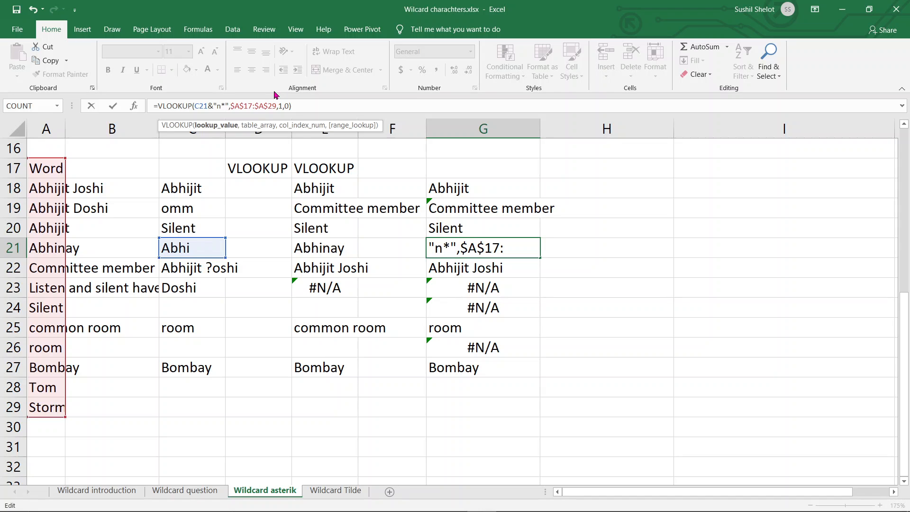
{"action": "type", "text": "?"}
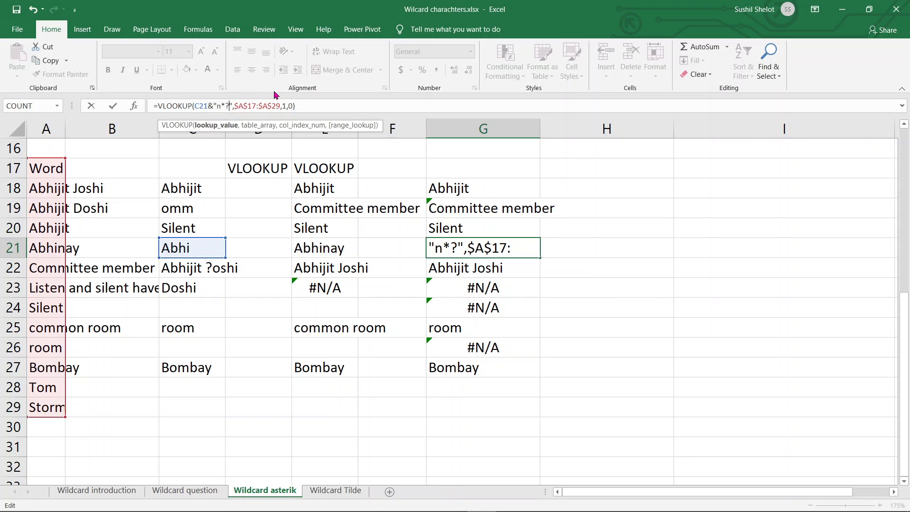
{"action": "key", "text": "Return"}
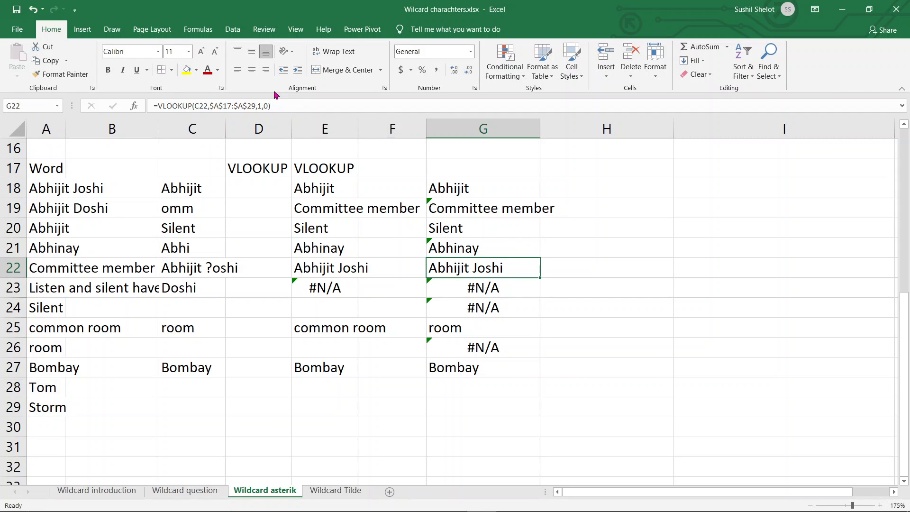
Step: Examine the parts of the G21 lookup value: the cell reference, the letter n and the question mark wildcard
{"action": "left_click", "coordinate": [507, 249]}
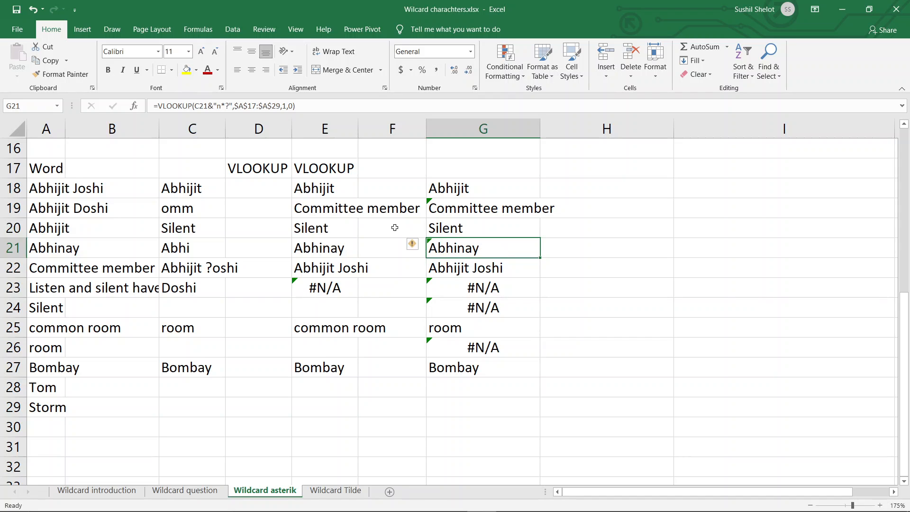
{"action": "double_click", "coordinate": [205, 106]}
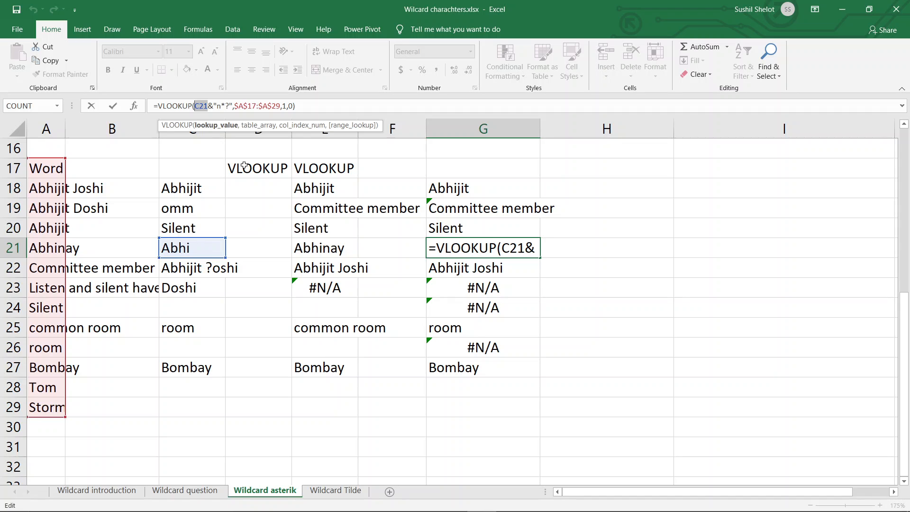
{"action": "double_click", "coordinate": [217, 107]}
{"action": "left_click_drag", "start_coordinate": [216, 112], "coordinate": [217, 111]}
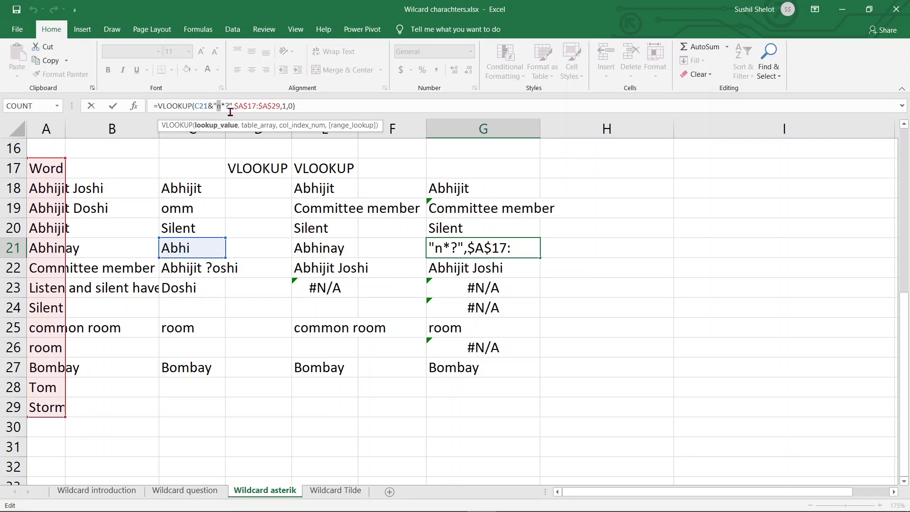
{"action": "left_click", "coordinate": [226, 106]}
{"action": "left_click_drag", "start_coordinate": [226, 106], "coordinate": [231, 106]}
{"action": "key", "text": "ctrl+Return"}
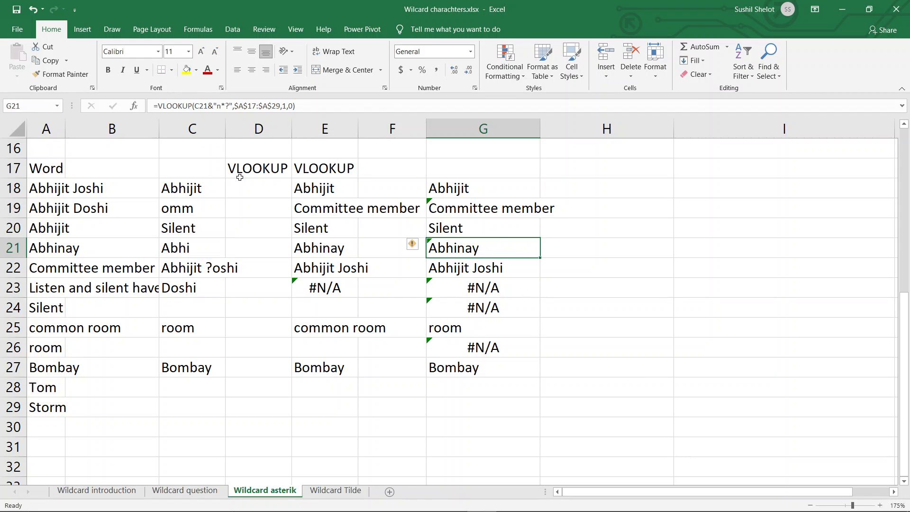
Step: Examine the lookup reference C22 in the G22 VLOOKUP formula, leaving the formula as it is
{"action": "left_click", "coordinate": [496, 268]}
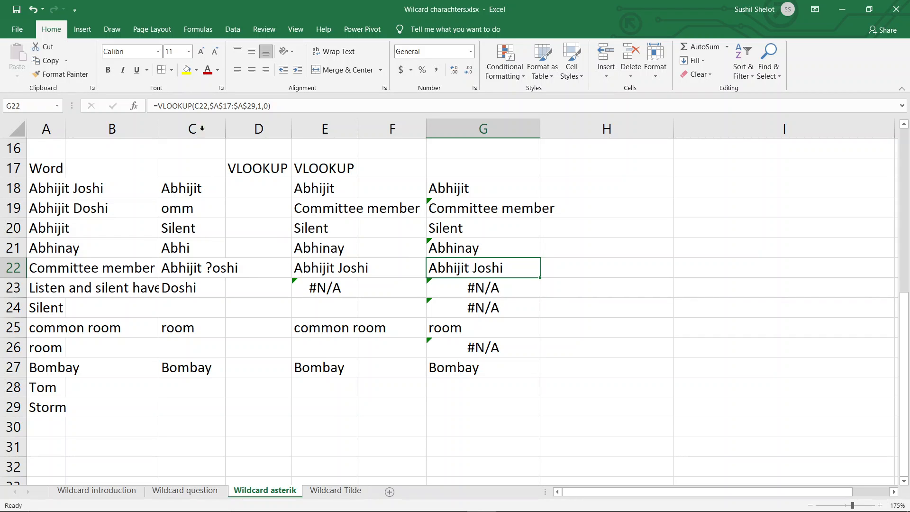
{"action": "left_click", "coordinate": [209, 106]}
{"action": "left_click_drag", "start_coordinate": [207, 105], "coordinate": [194, 106]}
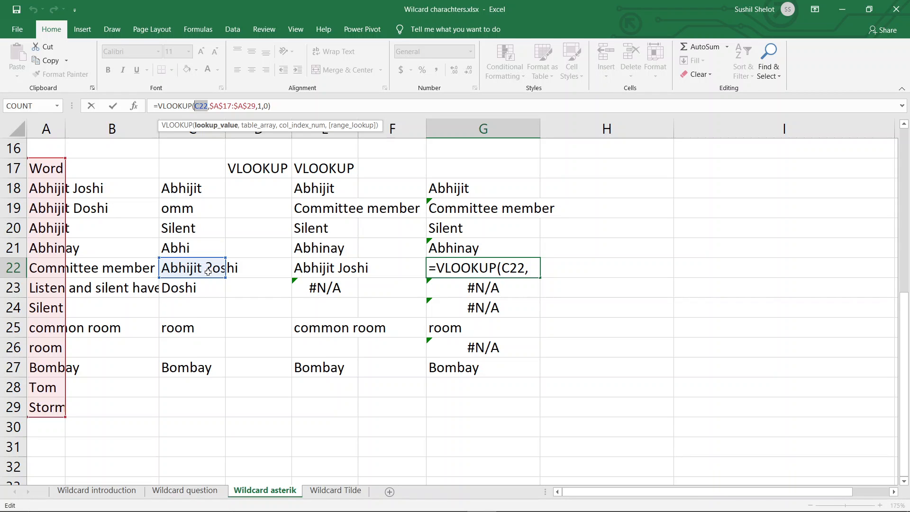
{"action": "key", "text": "ctrl+Return"}
Step: Insert an extra letter J at the start of the second word in A18
{"action": "left_click", "coordinate": [71, 188]}
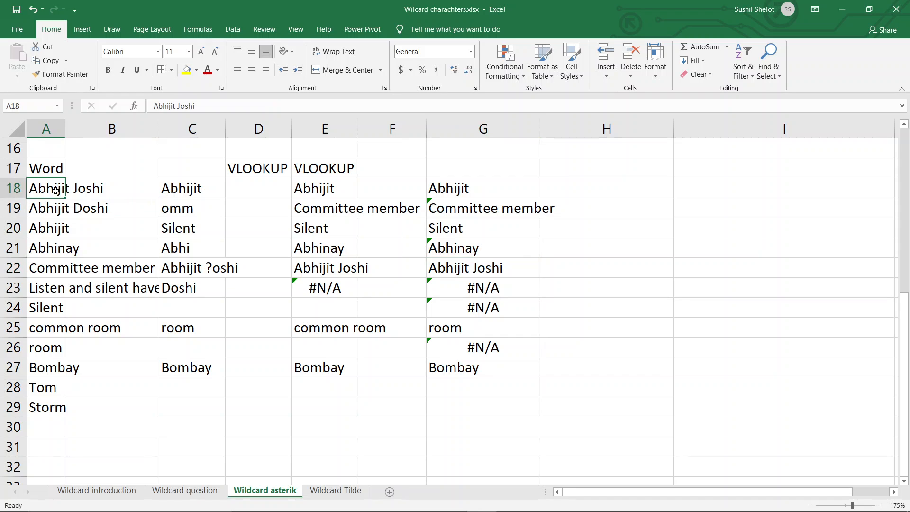
{"action": "left_click", "coordinate": [72, 187]}
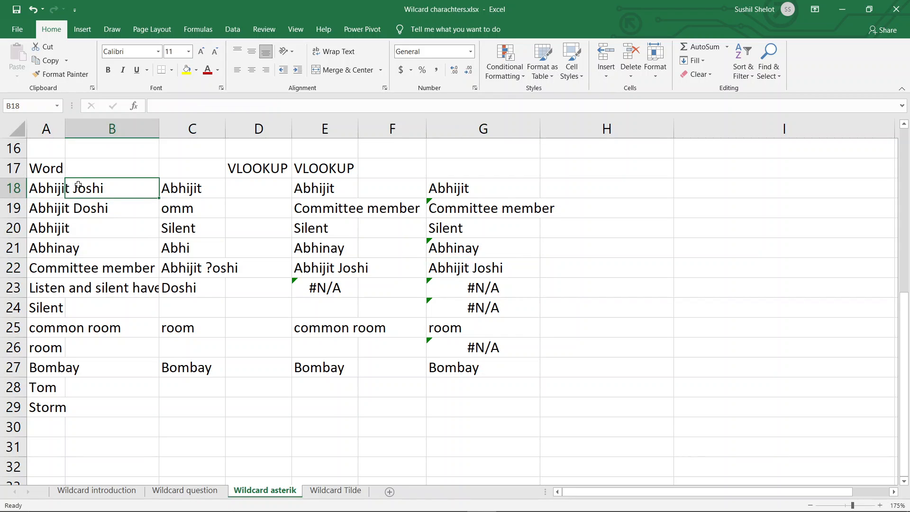
{"action": "double_click", "coordinate": [75, 186]}
{"action": "left_click", "coordinate": [47, 183]}
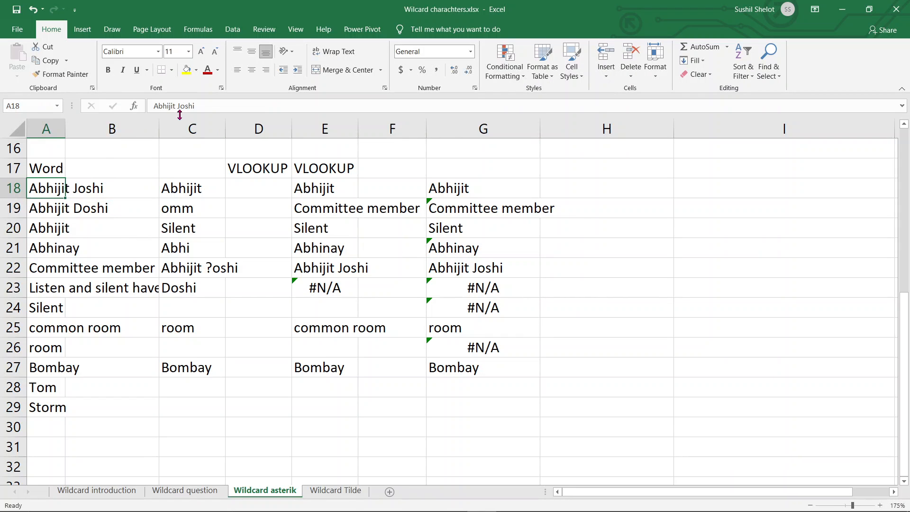
{"action": "left_click", "coordinate": [180, 106]}
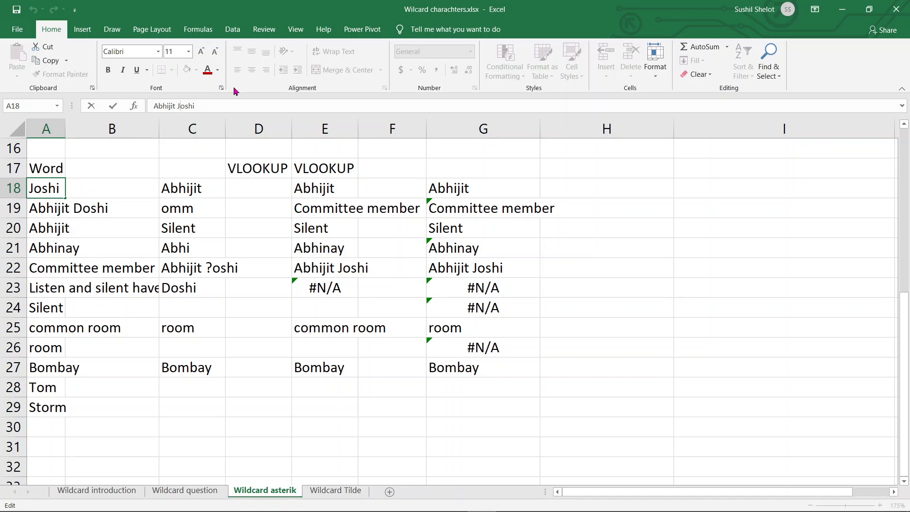
{"action": "type", "text": "J"}
{"action": "key", "text": "Return"}
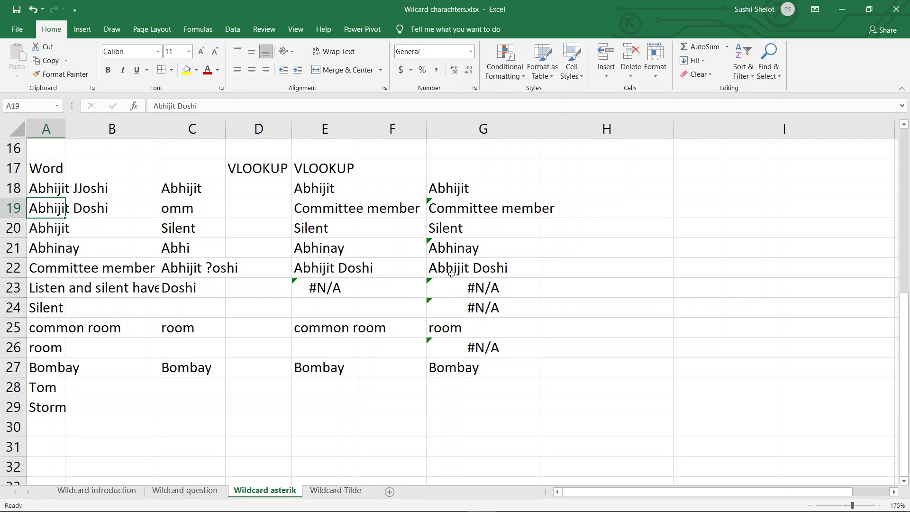
Step: Compare the question mark lookup text in C22 and the G22 result with the words in A18 and A19
{"action": "left_click", "coordinate": [199, 270]}
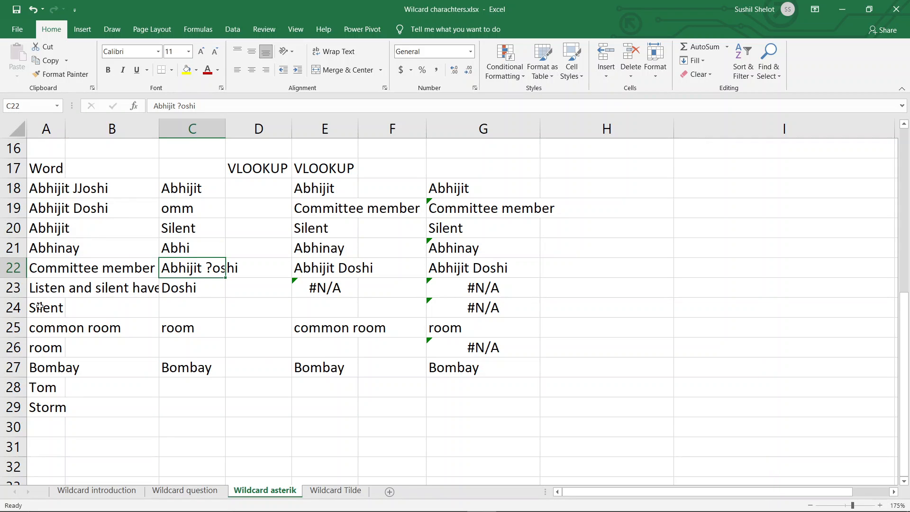
{"action": "left_click", "coordinate": [467, 269]}
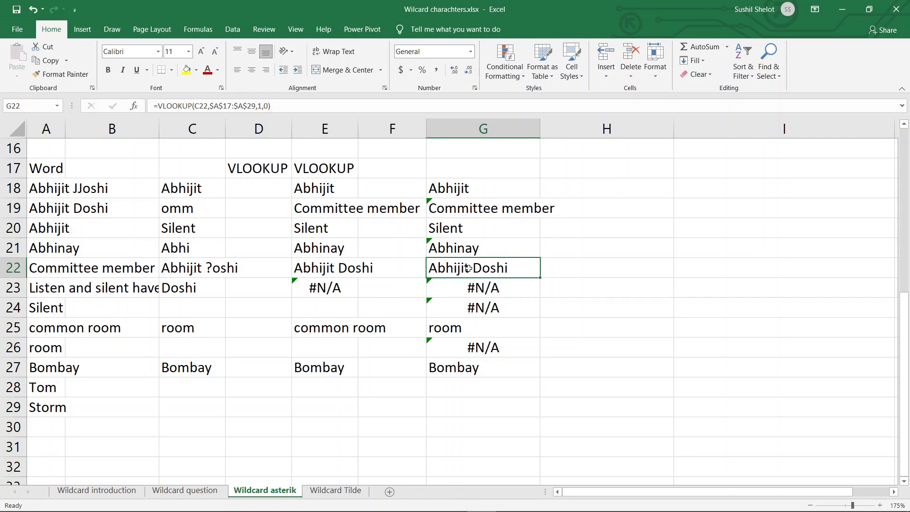
{"action": "left_click", "coordinate": [36, 186]}
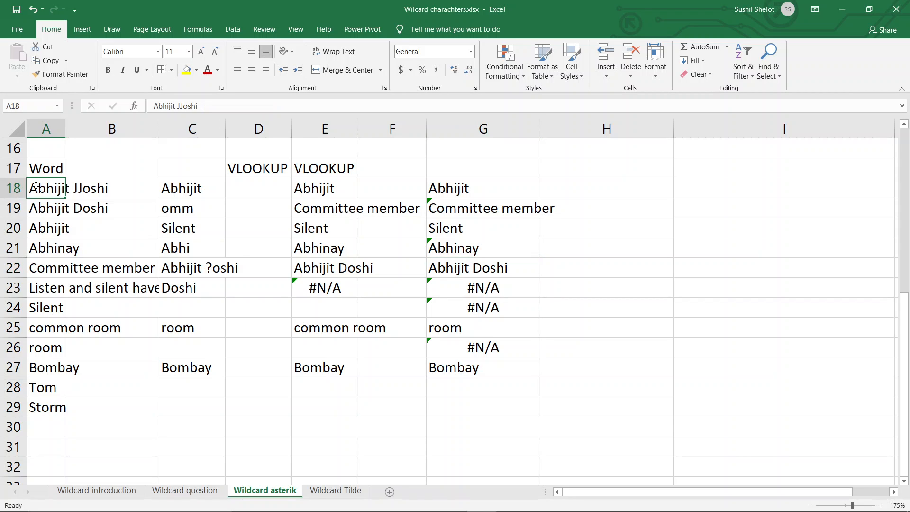
{"action": "left_click", "coordinate": [45, 209]}
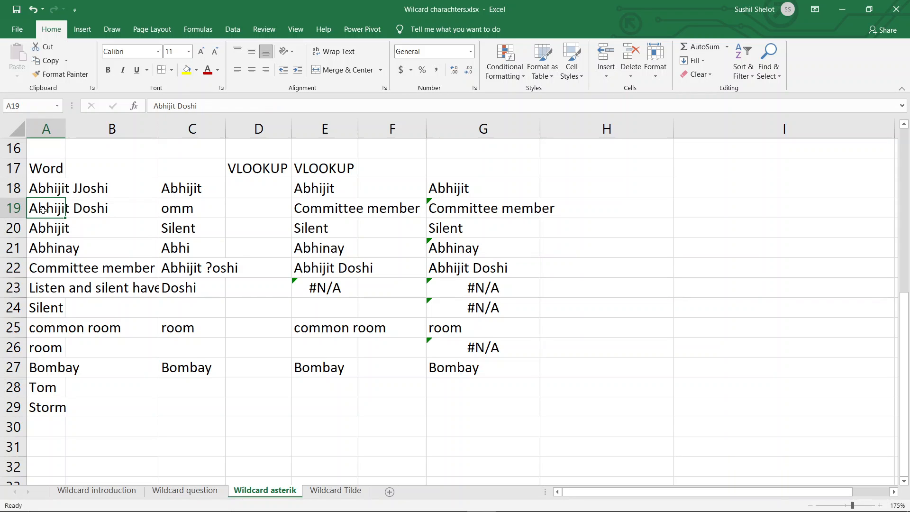
{"action": "left_click", "coordinate": [465, 267]}
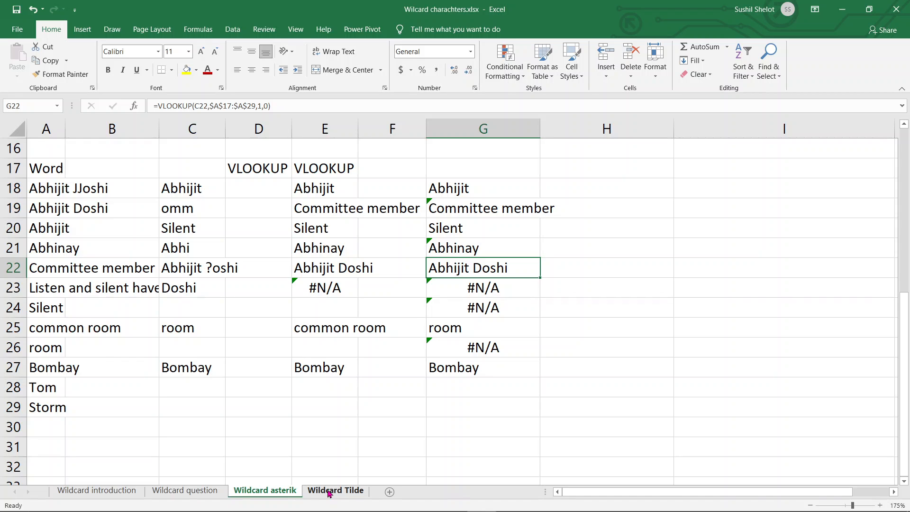
Step: Open the Wildcard Tilde sheet and examine the names containing question marks, their total in A27, and the names containing asterisks
{"action": "left_click", "coordinate": [329, 491]}
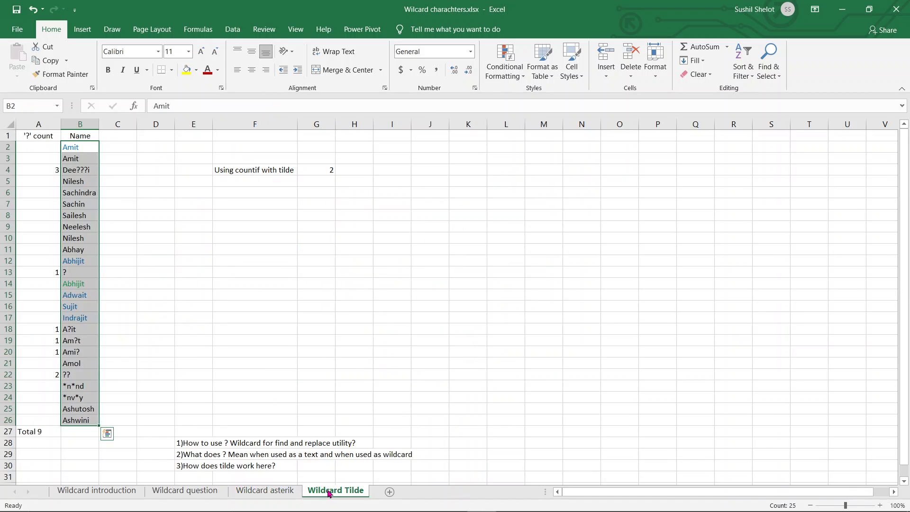
{"action": "left_click", "coordinate": [267, 303]}
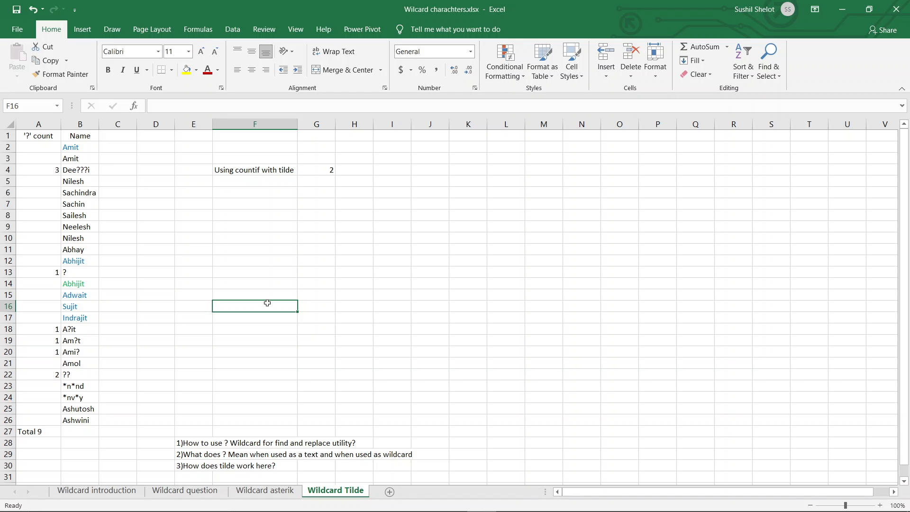
{"action": "left_click", "coordinate": [75, 171]}
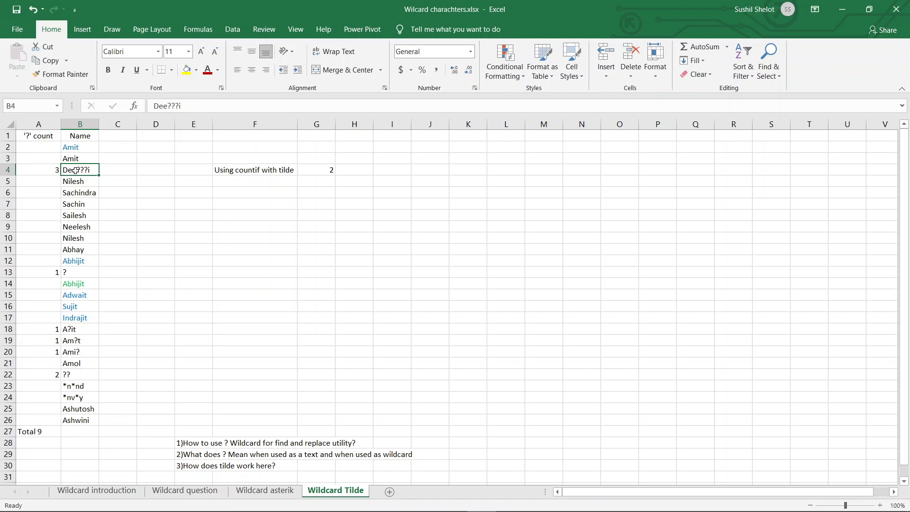
{"action": "left_click", "coordinate": [81, 273]}
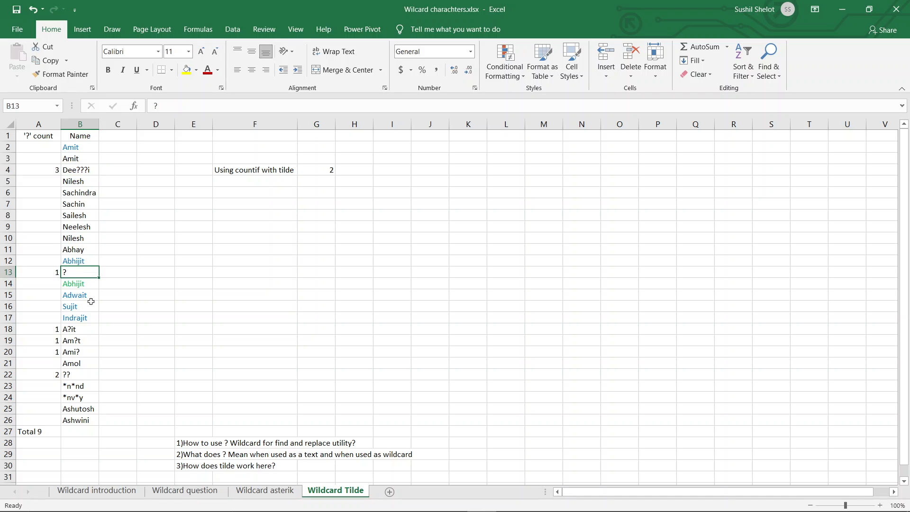
{"action": "left_click", "coordinate": [80, 331]}
{"action": "left_click", "coordinate": [79, 341]}
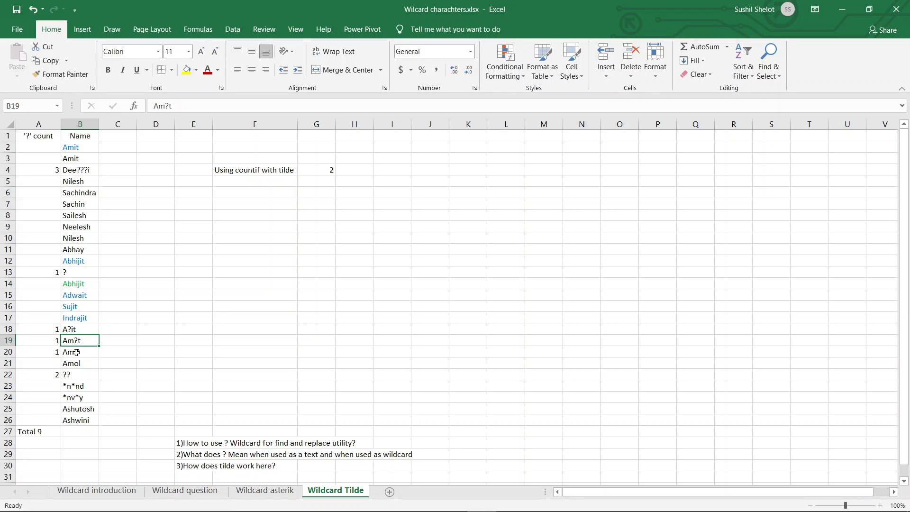
{"action": "left_click", "coordinate": [79, 353]}
{"action": "left_click", "coordinate": [79, 373]}
{"action": "left_click", "coordinate": [56, 431]}
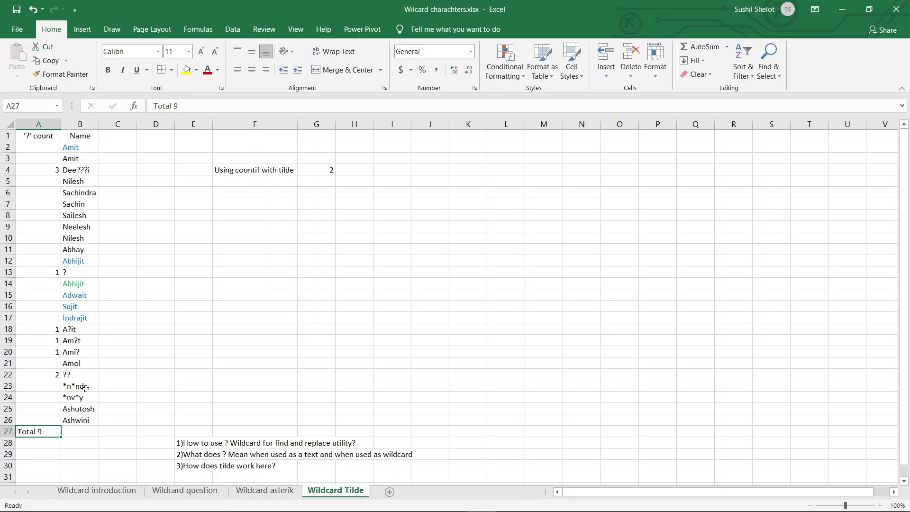
{"action": "left_click_drag", "start_coordinate": [83, 385], "coordinate": [89, 397]}
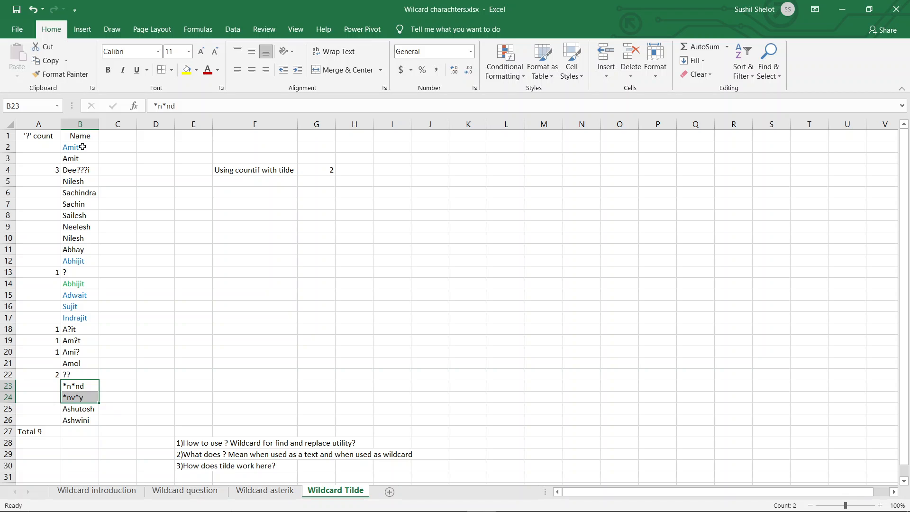
Step: Try replacing all matches of ? with WWW in the names B2:B26, and undo the replacement
{"action": "left_click_drag", "start_coordinate": [79, 147], "coordinate": [80, 422]}
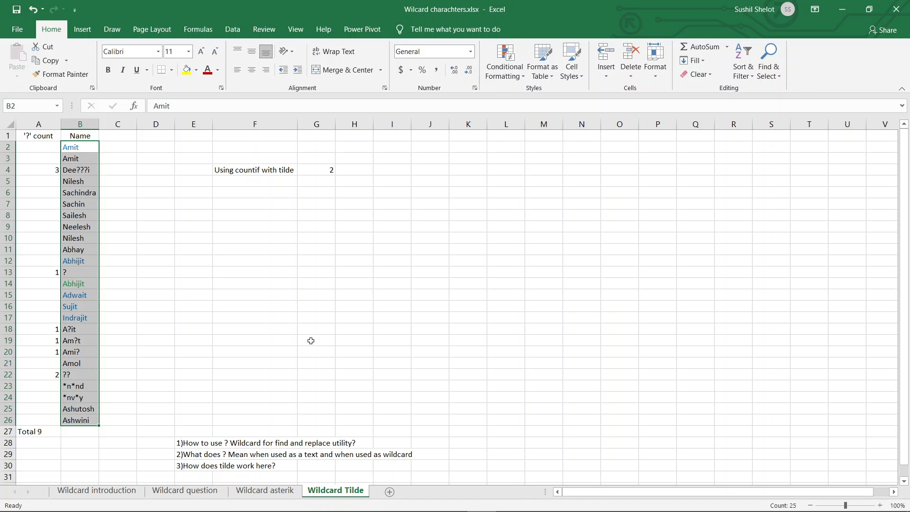
{"action": "key", "text": "ctrl+h"}
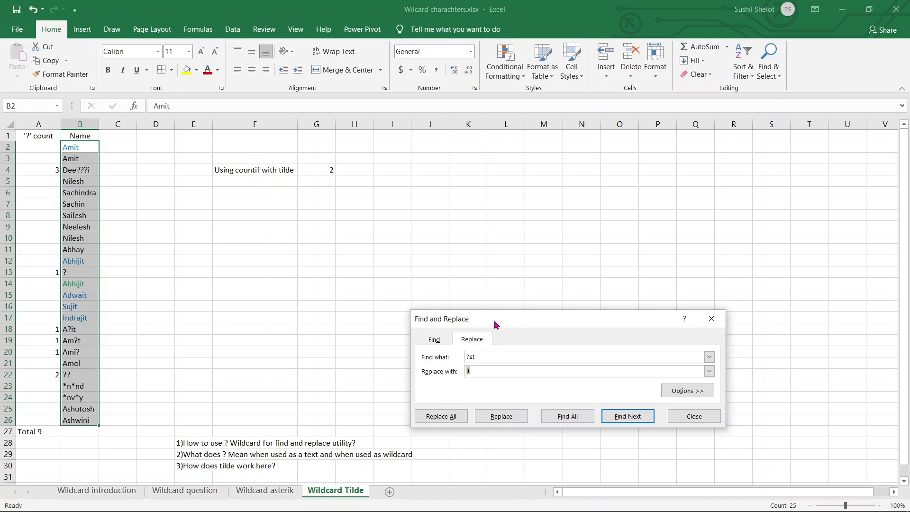
{"action": "left_click_drag", "start_coordinate": [495, 324], "coordinate": [174, 273]}
{"action": "type", "text": "?"}
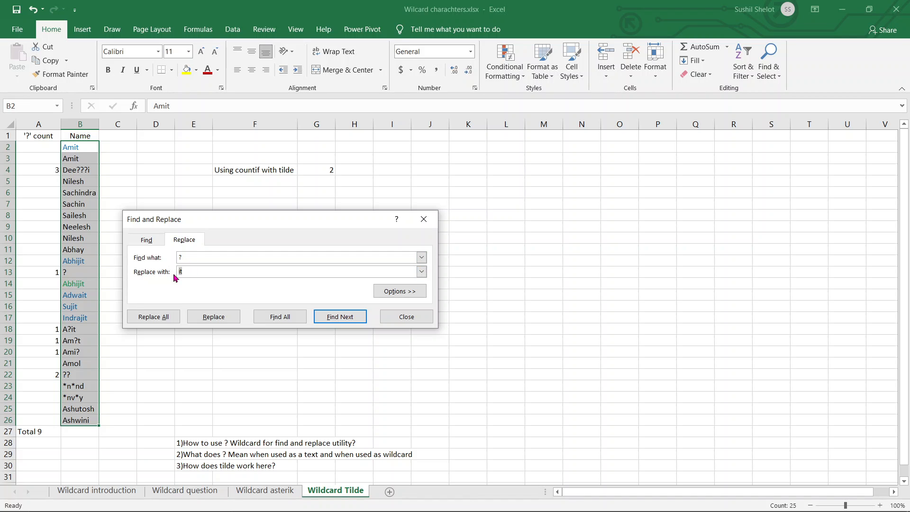
{"action": "type", "text": "wwww"}
{"action": "key", "text": "BackSpace"}
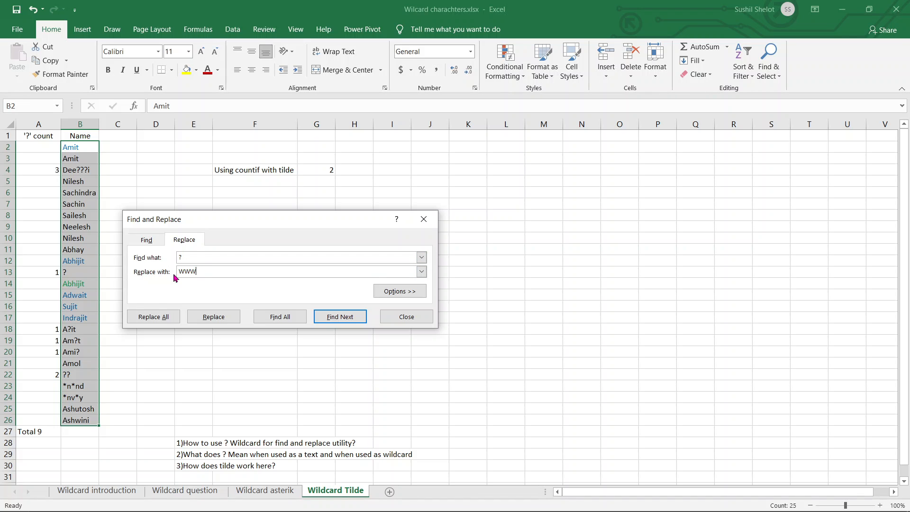
{"action": "left_click", "coordinate": [167, 316]}
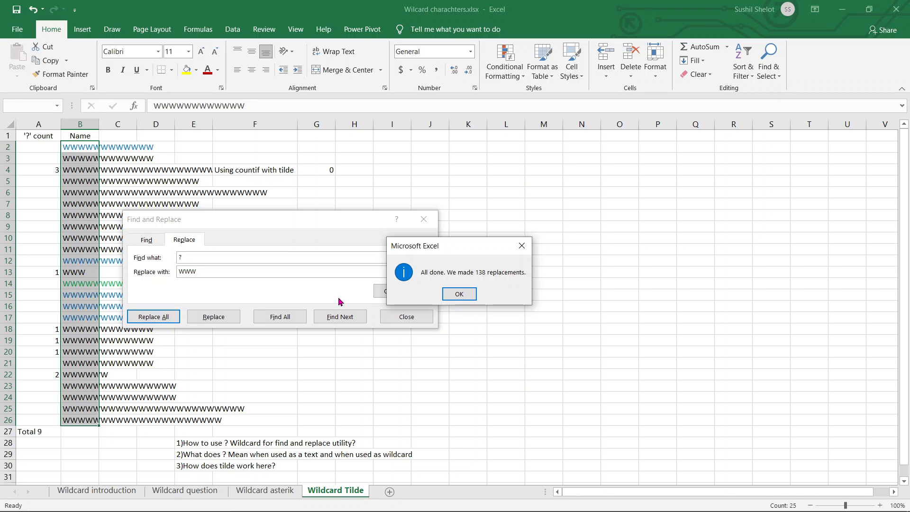
{"action": "left_click", "coordinate": [454, 295]}
{"action": "left_click", "coordinate": [425, 316]}
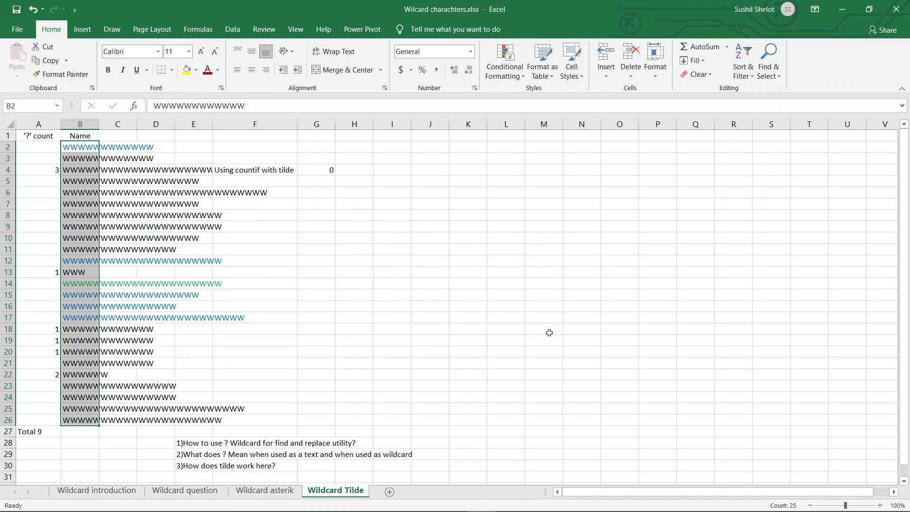
{"action": "key", "text": "ctrl+z"}
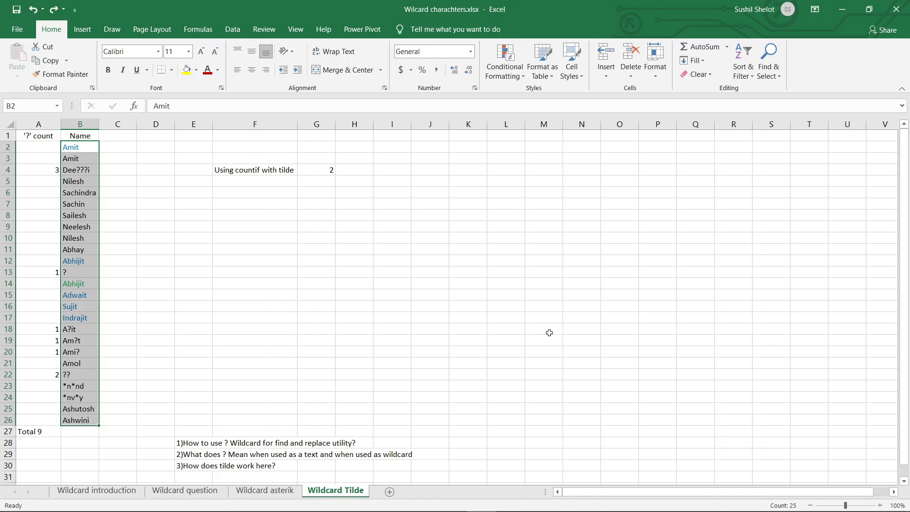
Step: Try replacing all matches of * with WWW in the names B2:B26, and undo the replacement
{"action": "key", "text": "ctrl+h"}
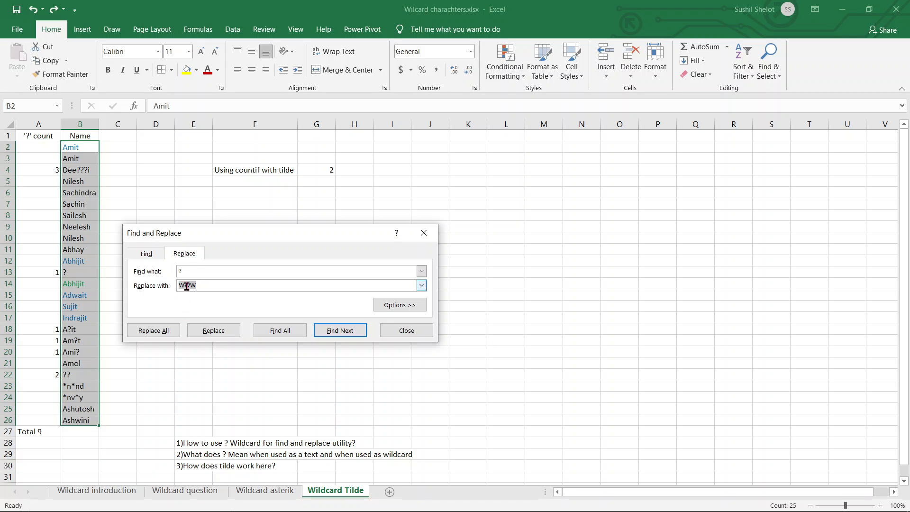
{"action": "left_click_drag", "start_coordinate": [189, 270], "coordinate": [170, 273]}
{"action": "type", "text": "*"}
{"action": "left_click", "coordinate": [168, 330]}
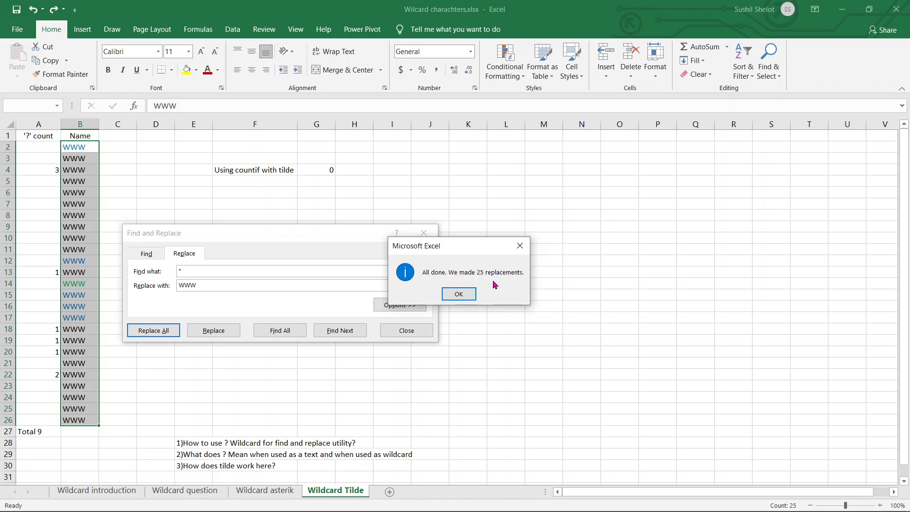
{"action": "left_click", "coordinate": [467, 298]}
{"action": "left_click", "coordinate": [424, 333]}
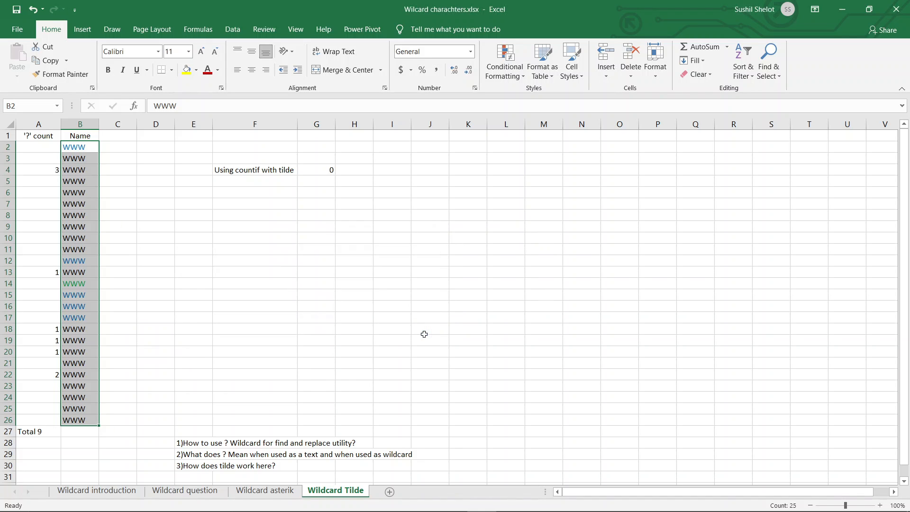
{"action": "key", "text": "ctrl+z"}
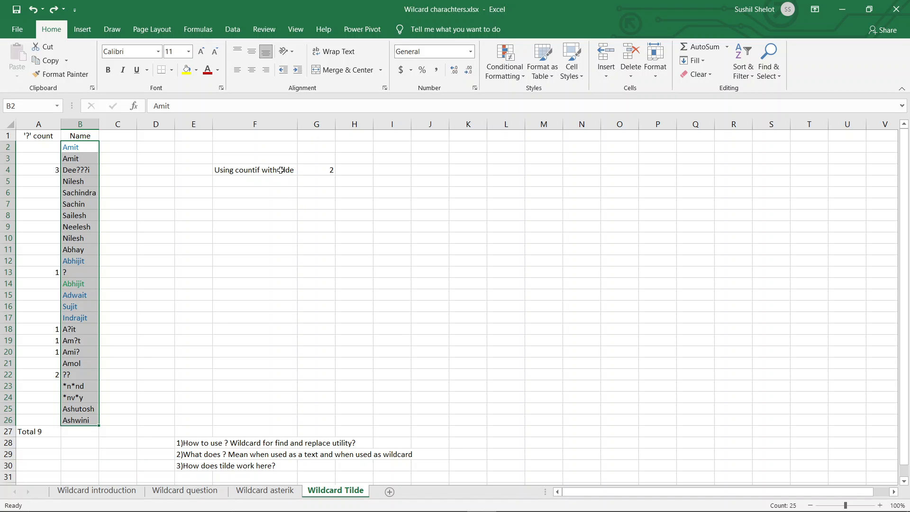
Step: Check the COUNTIF formula in G4, and enter =COUNTIF($B$2:$B$26,"*") in F5
{"action": "left_click", "coordinate": [314, 174]}
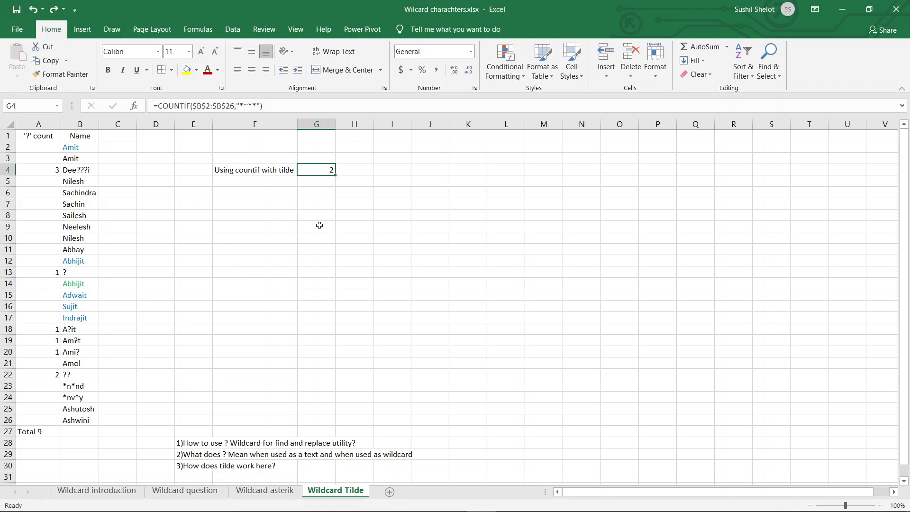
{"action": "left_click", "coordinate": [268, 184]}
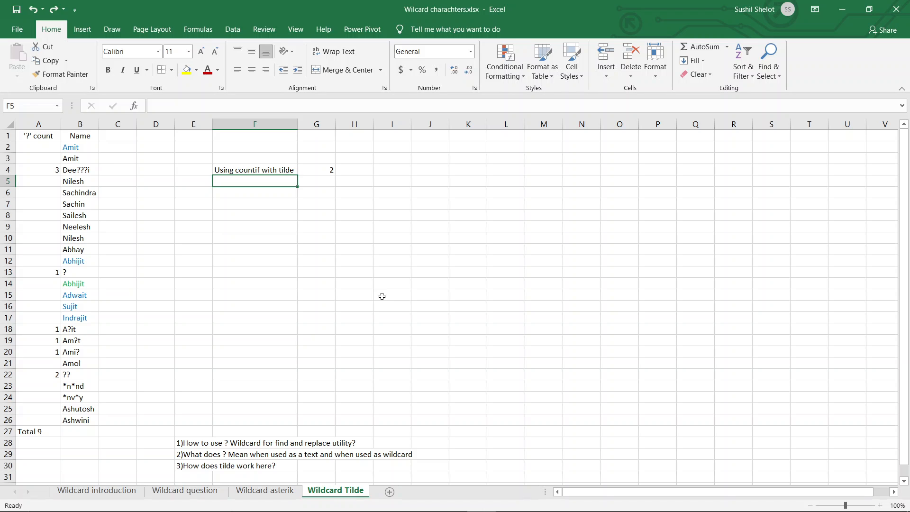
{"action": "type", "text": "=cou"}
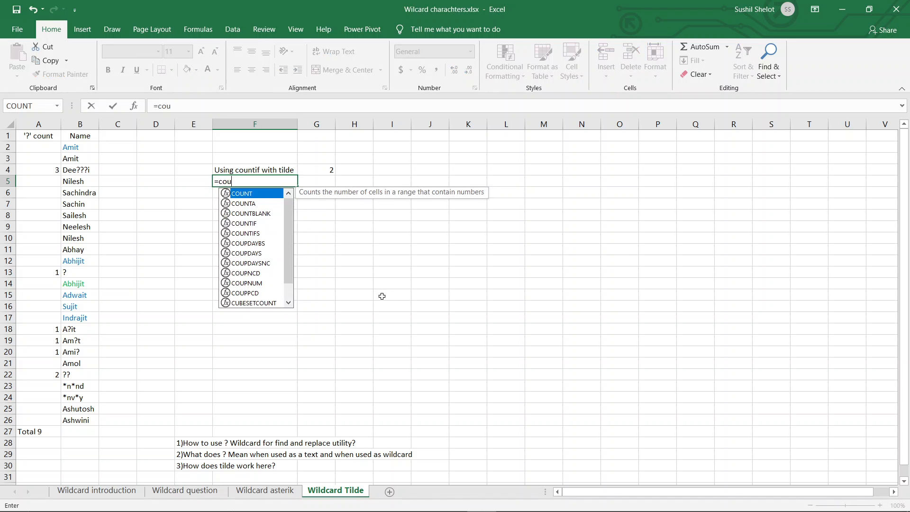
{"action": "type", "text": "ntif"}
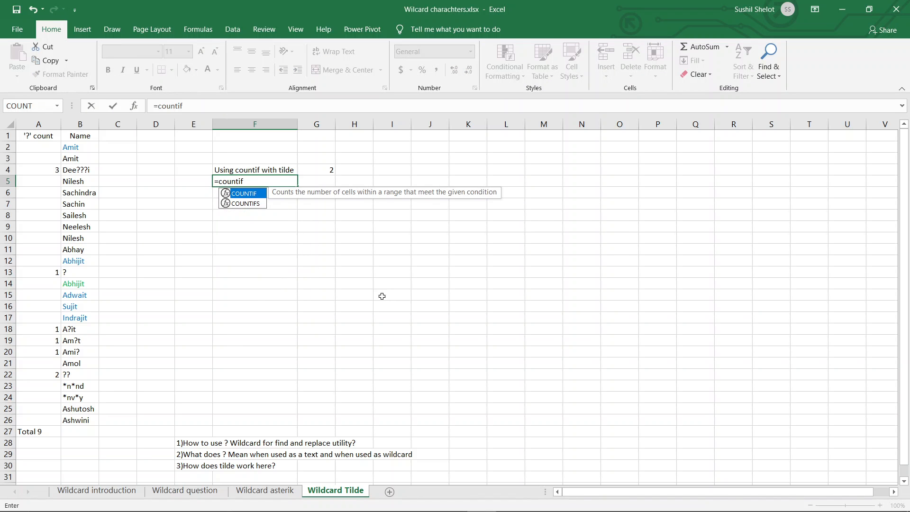
{"action": "type", "text": "("}
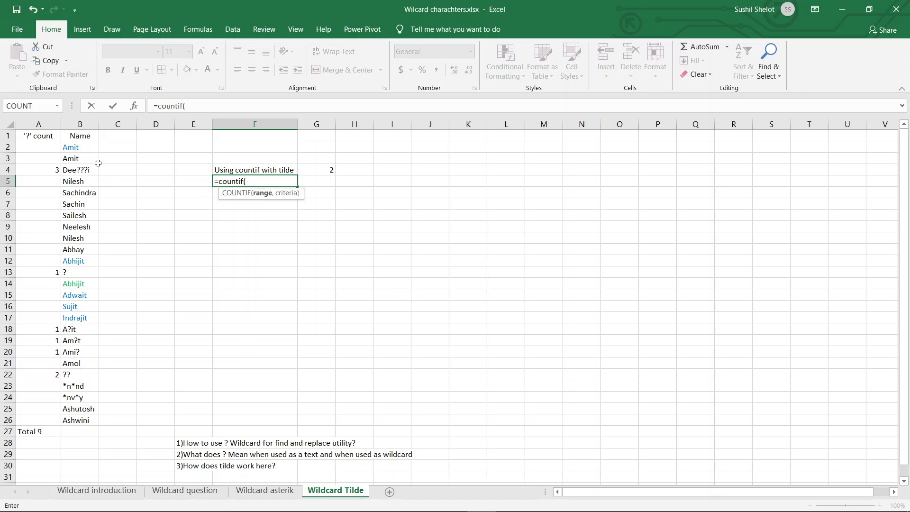
{"action": "left_click_drag", "start_coordinate": [86, 148], "coordinate": [86, 418]}
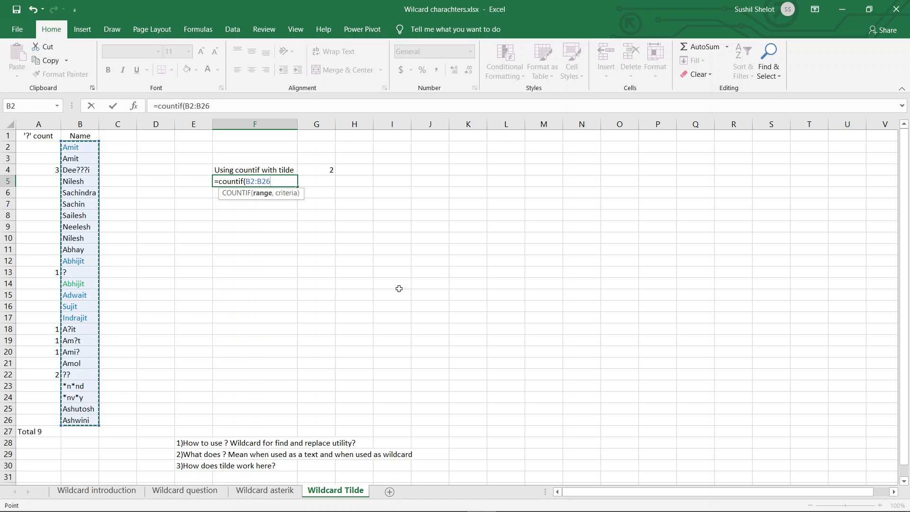
{"action": "key", "text": "F4"}
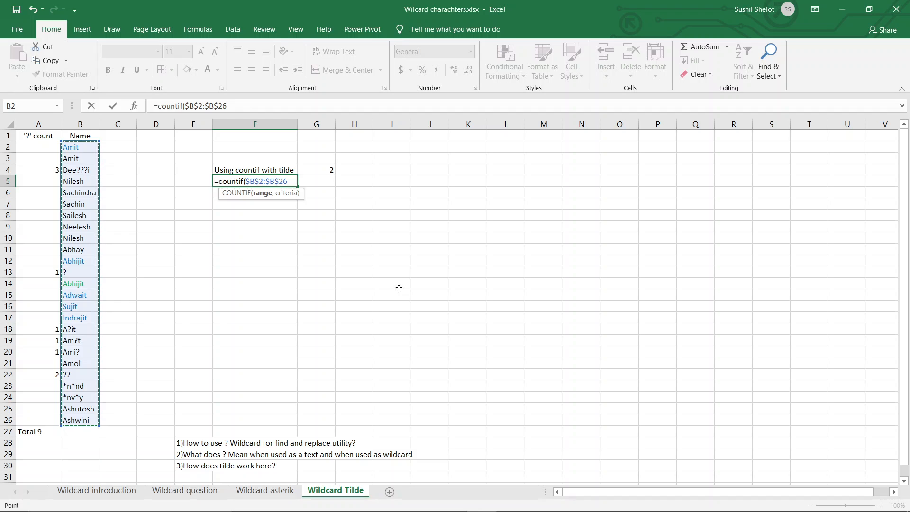
{"action": "type", "text": ","}
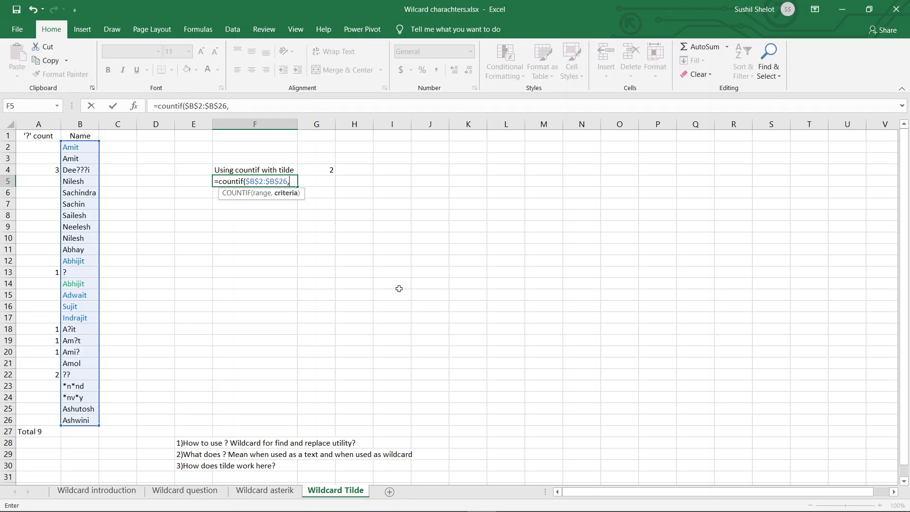
{"action": "type", "text": "\"*\")"}
{"action": "key", "text": "Return"}
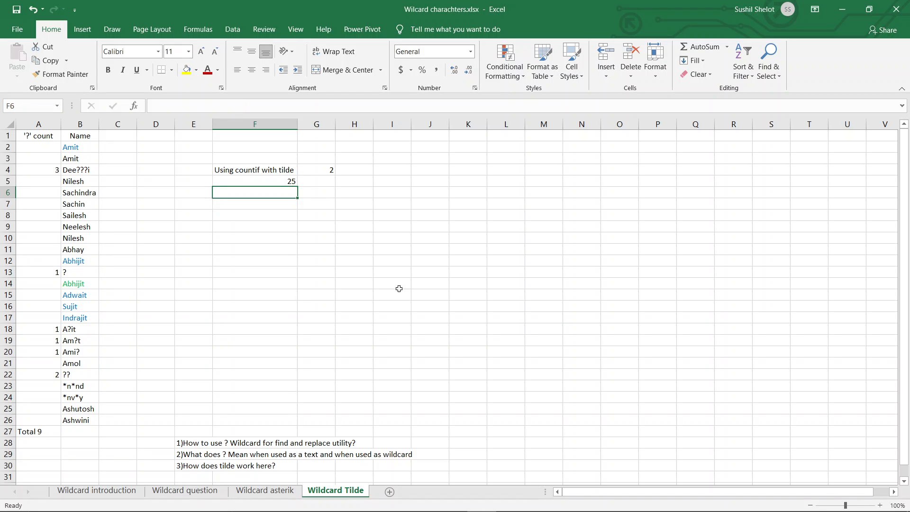
Step: Insert a tilde before the asterisk in the F5 COUNTIF criterion, making it "~*"
{"action": "left_click", "coordinate": [292, 181]}
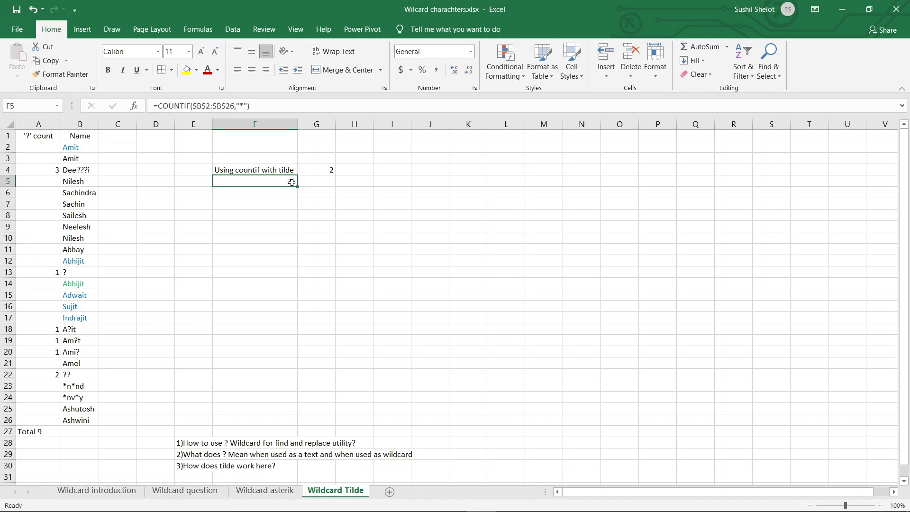
{"action": "left_click", "coordinate": [246, 105]}
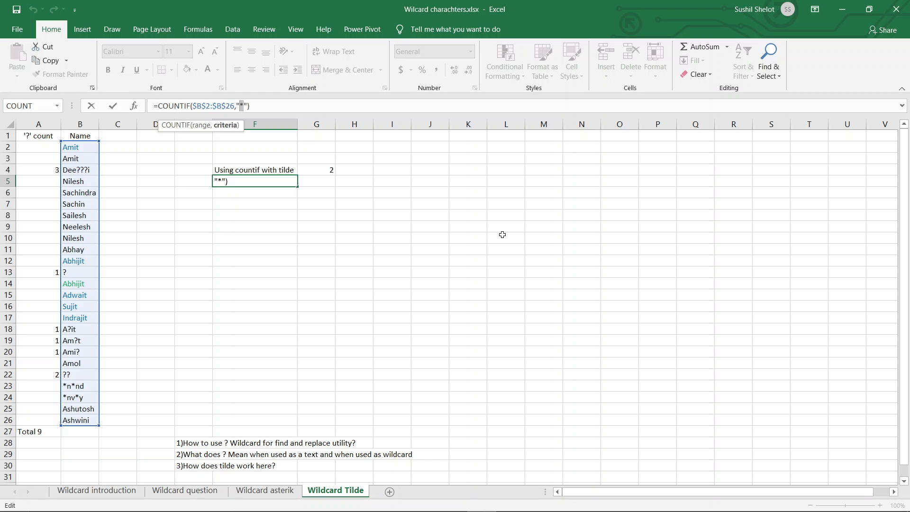
{"action": "left_click", "coordinate": [240, 106]}
{"action": "type", "text": "~"}
{"action": "key", "text": "Return"}
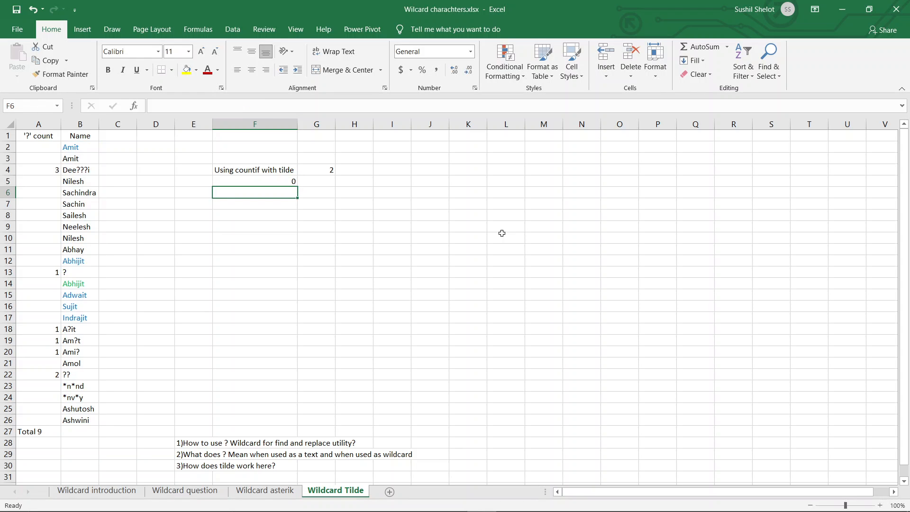
Step: Surround the escaped asterisk in the F5 COUNTIF criterion with wildcard asterisks, making it "*~**"
{"action": "left_click", "coordinate": [291, 180]}
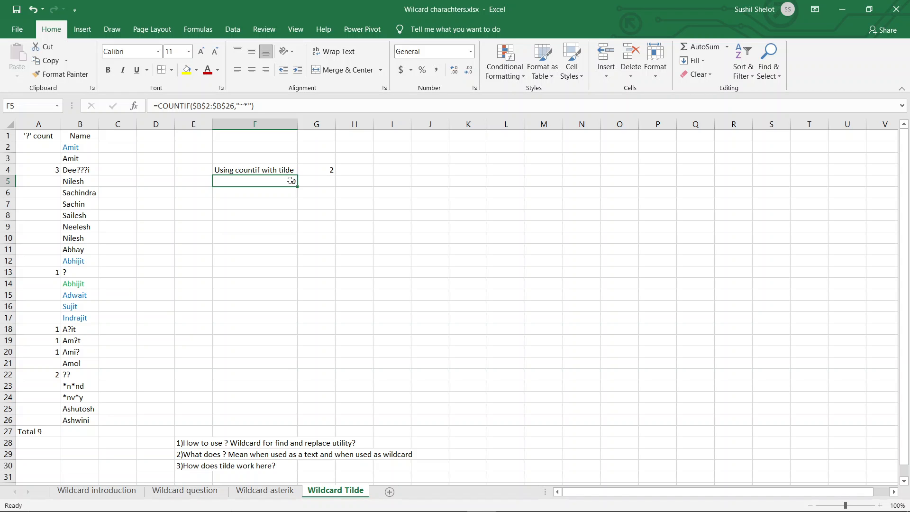
{"action": "left_click", "coordinate": [239, 105]}
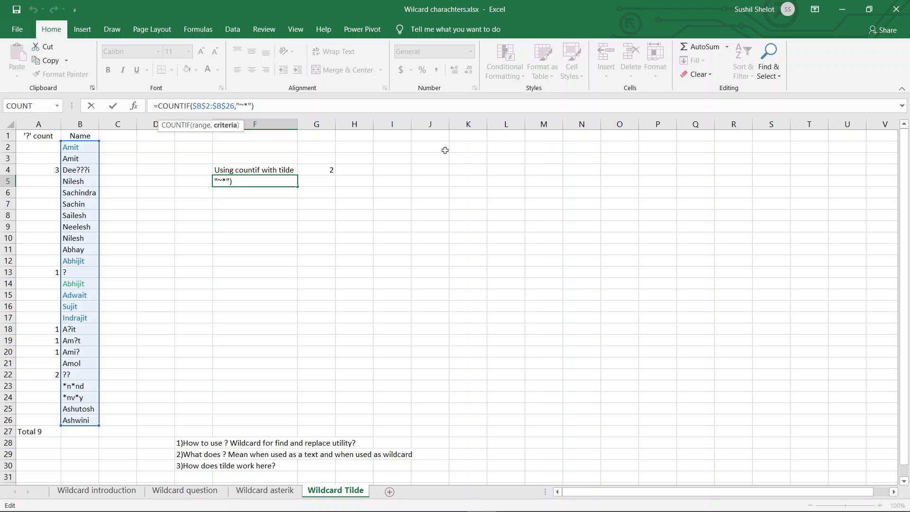
{"action": "type", "text": "*"}
{"action": "left_click_drag", "start_coordinate": [253, 105], "coordinate": [245, 105]}
{"action": "left_click", "coordinate": [253, 106]}
{"action": "type", "text": "*"}
{"action": "key", "text": "Return"}
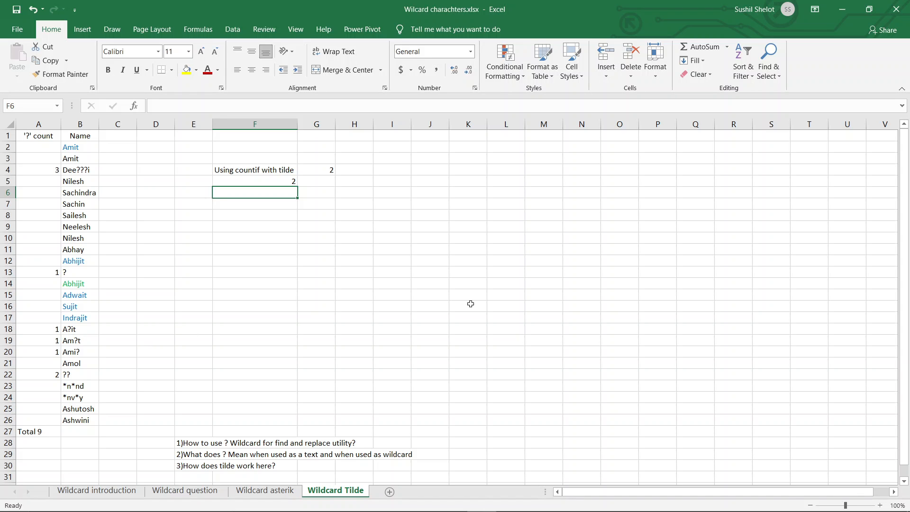
Step: Replace all literal asterisks in the sheet with 1, using ~* as the search text
{"action": "key", "text": "ctrl+h"}
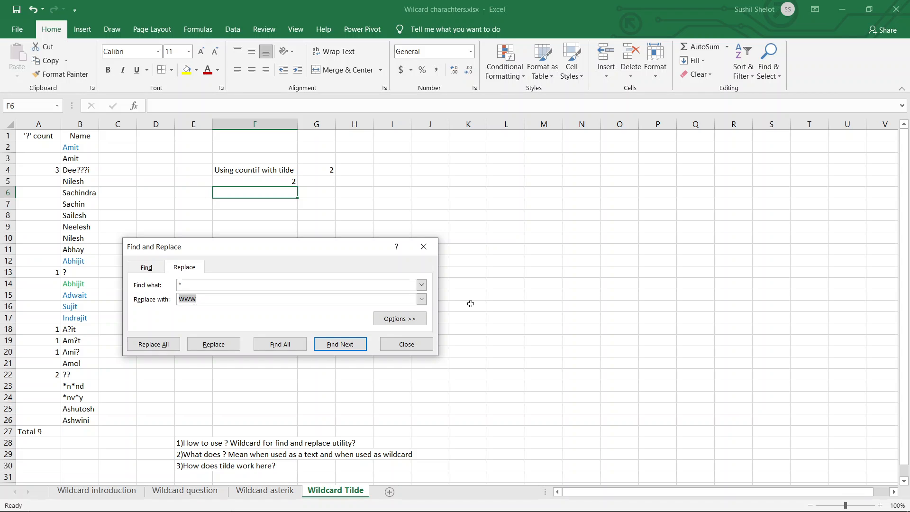
{"action": "left_click", "coordinate": [180, 285]}
{"action": "type", "text": "~"}
{"action": "left_click_drag", "start_coordinate": [205, 298], "coordinate": [169, 300]}
{"action": "type", "text": "1"}
{"action": "left_click", "coordinate": [166, 342]}
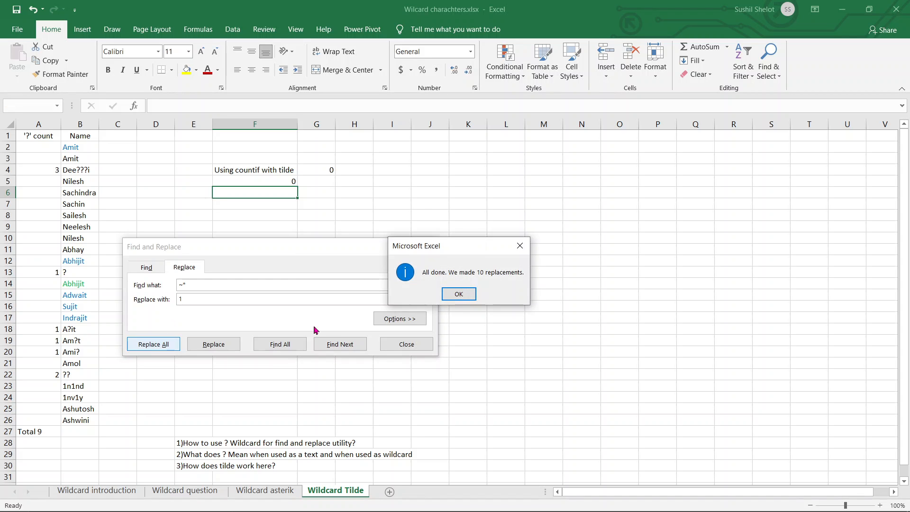
Step: Expand the Find and Replace options and check the available choices for the search scope
{"action": "left_click", "coordinate": [458, 294]}
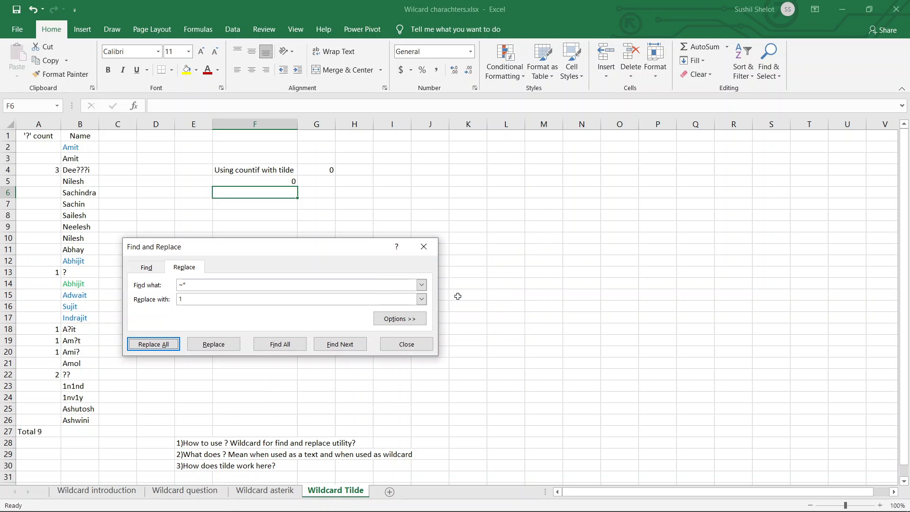
{"action": "left_click", "coordinate": [419, 321]}
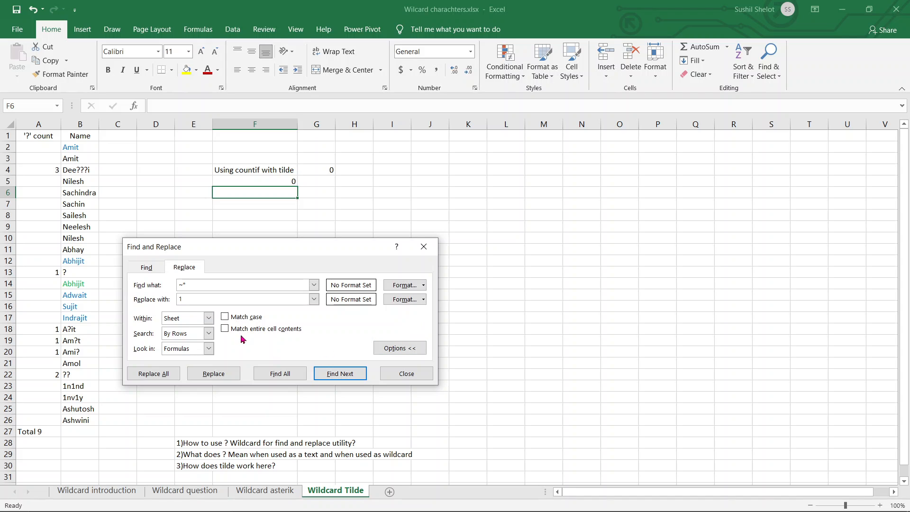
{"action": "left_click", "coordinate": [208, 318]}
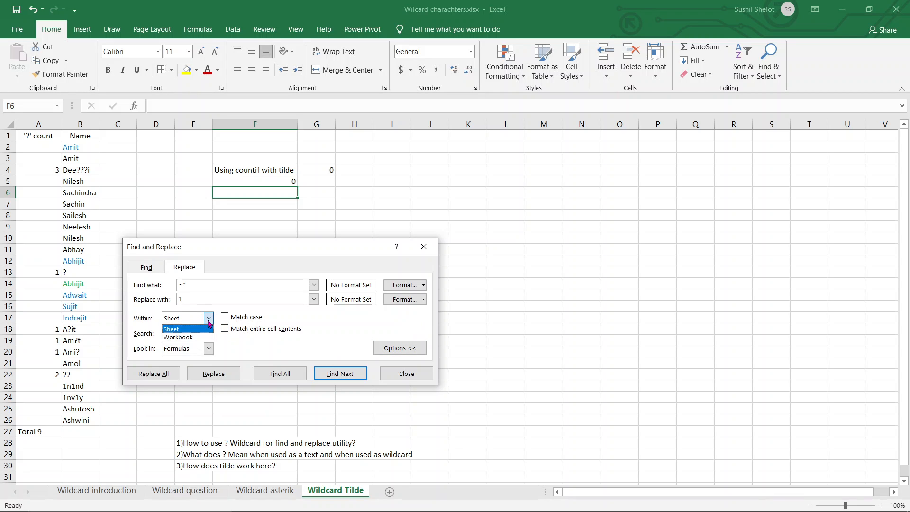
{"action": "left_click", "coordinate": [409, 377]}
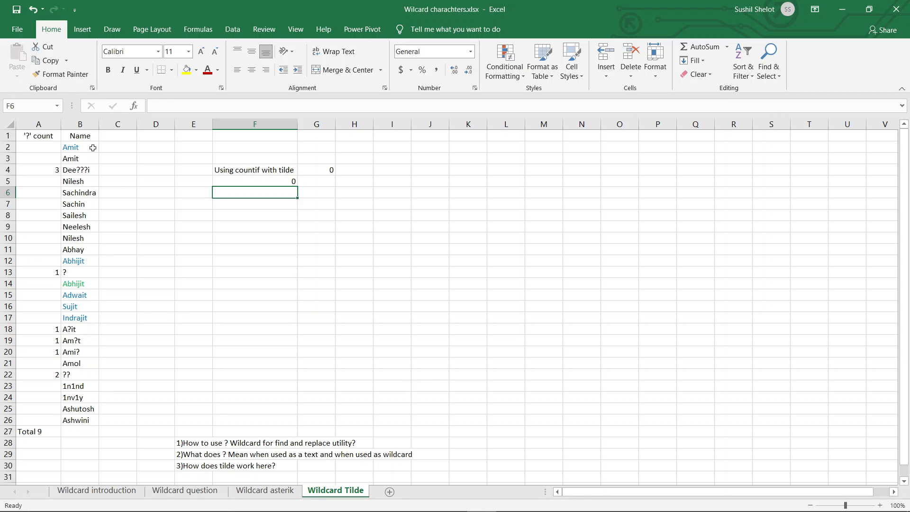
{"action": "left_click_drag", "start_coordinate": [93, 148], "coordinate": [89, 421]}
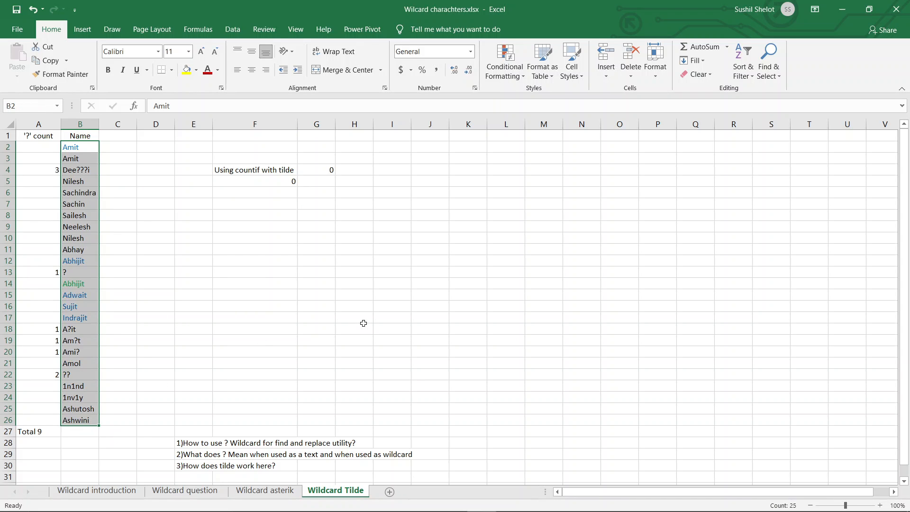
{"action": "key", "text": "ctrl+h"}
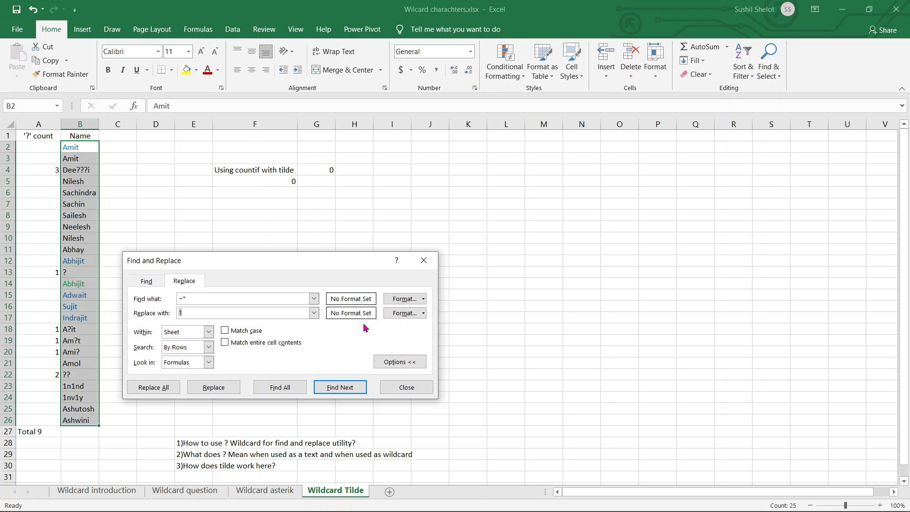
{"action": "left_click", "coordinate": [199, 298]}
{"action": "left_click", "coordinate": [175, 316]}
{"action": "type", "text": "WWW"}
Step: Try replacing all literal question marks with WWW across the entire workbook, and undo the replacement
{"action": "left_click", "coordinate": [208, 332]}
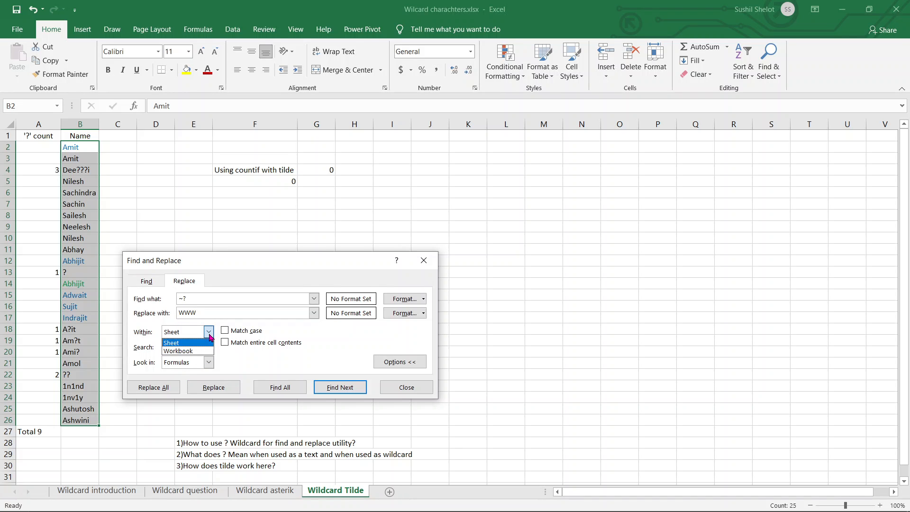
{"action": "left_click", "coordinate": [204, 350]}
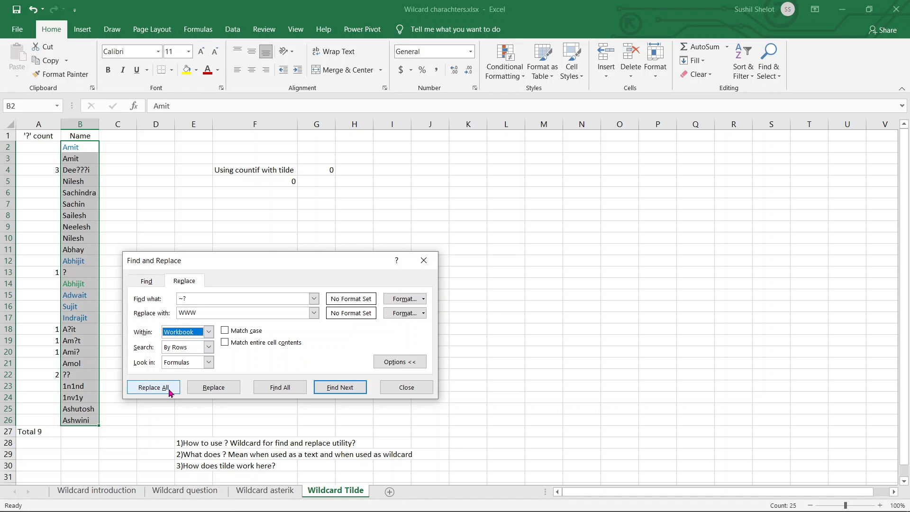
{"action": "left_click", "coordinate": [153, 387]}
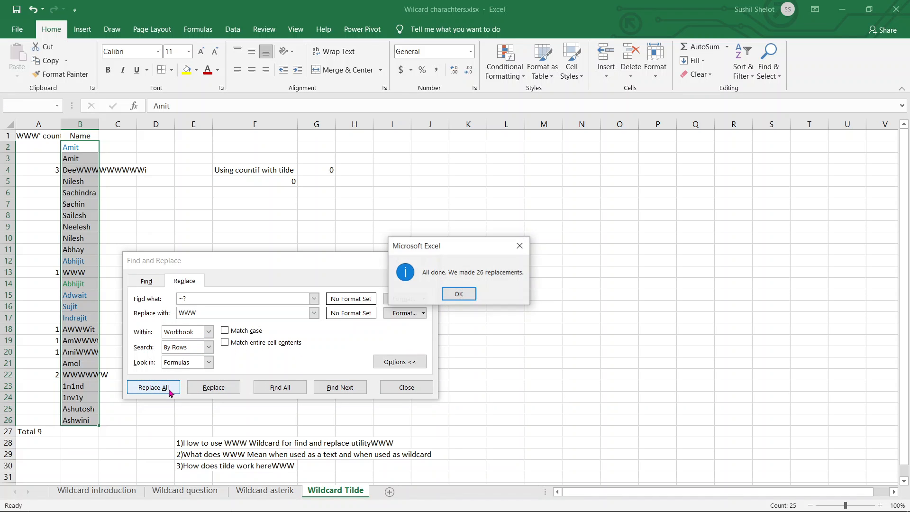
{"action": "left_click", "coordinate": [459, 295]}
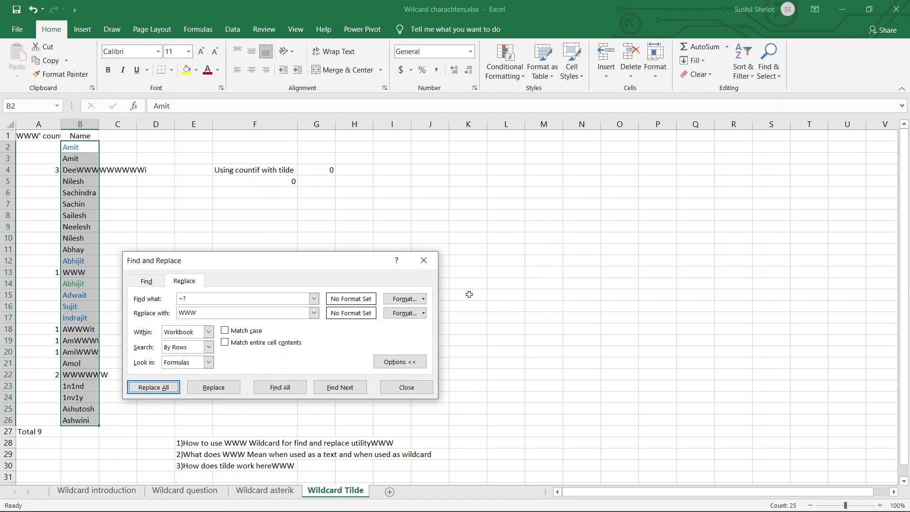
{"action": "left_click", "coordinate": [427, 388]}
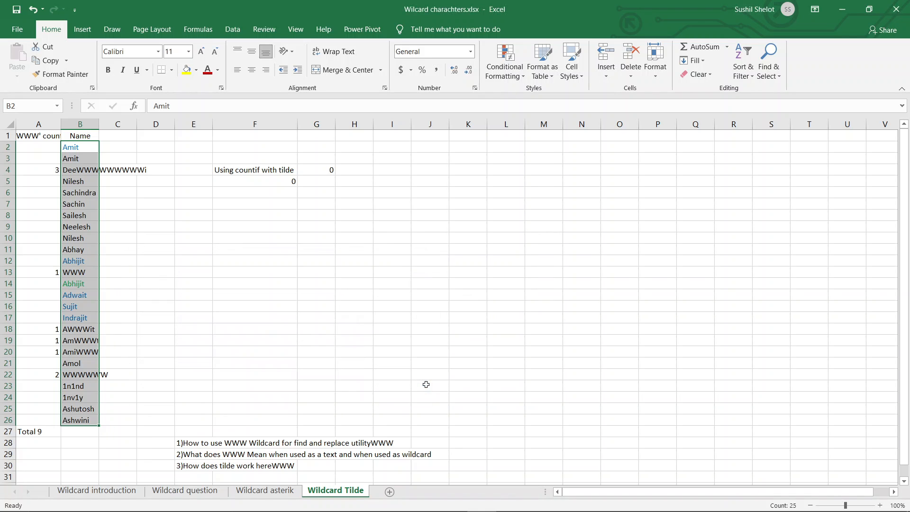
{"action": "key", "text": "ctrl+z"}
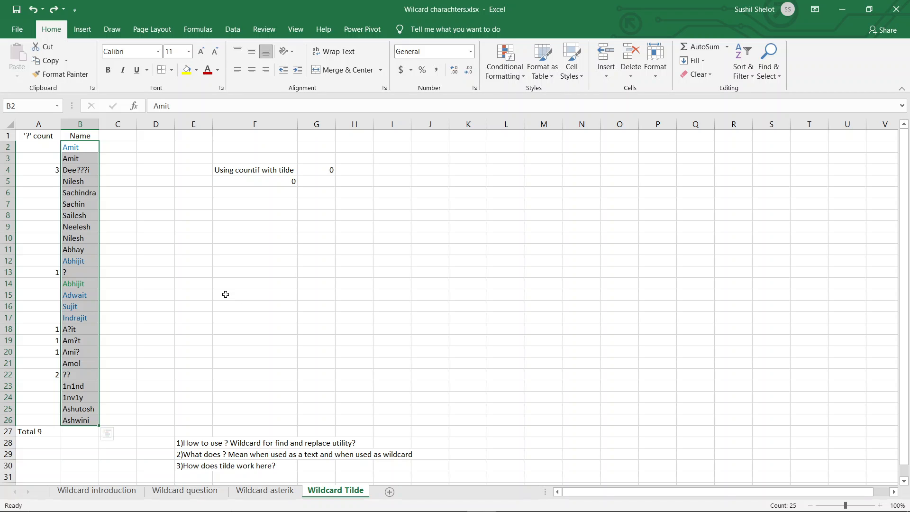
Step: Replace all literal question marks in the selected names B2:B26 with WWW, with the search scope set to Sheet
{"action": "key", "text": "ctrl+h"}
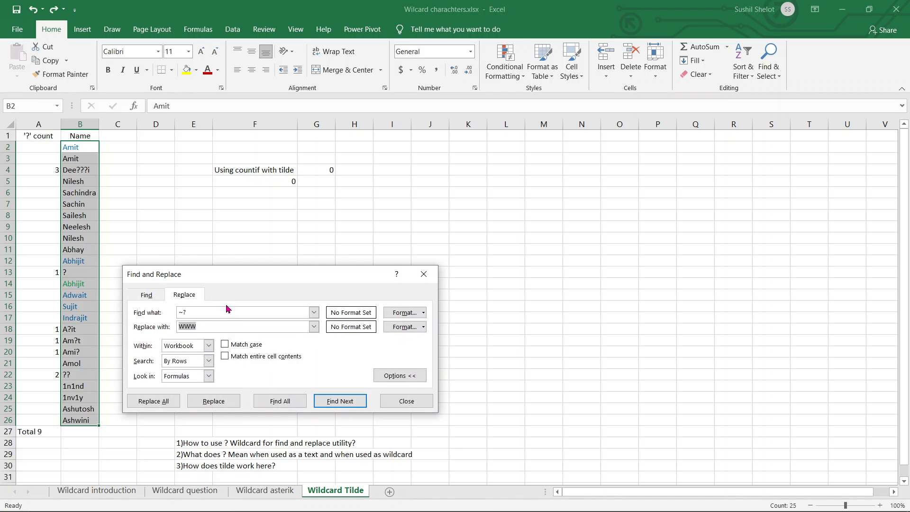
{"action": "left_click", "coordinate": [209, 345]}
{"action": "left_click", "coordinate": [199, 357]}
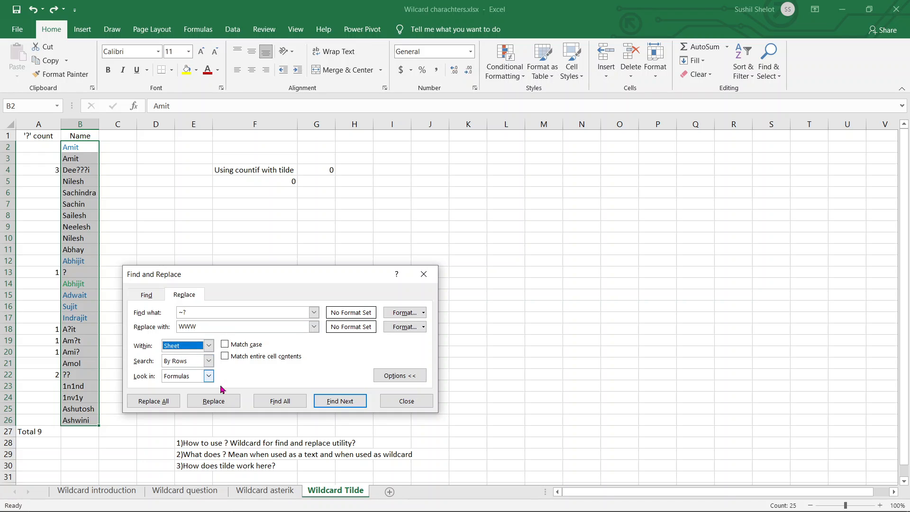
{"action": "left_click", "coordinate": [156, 401]}
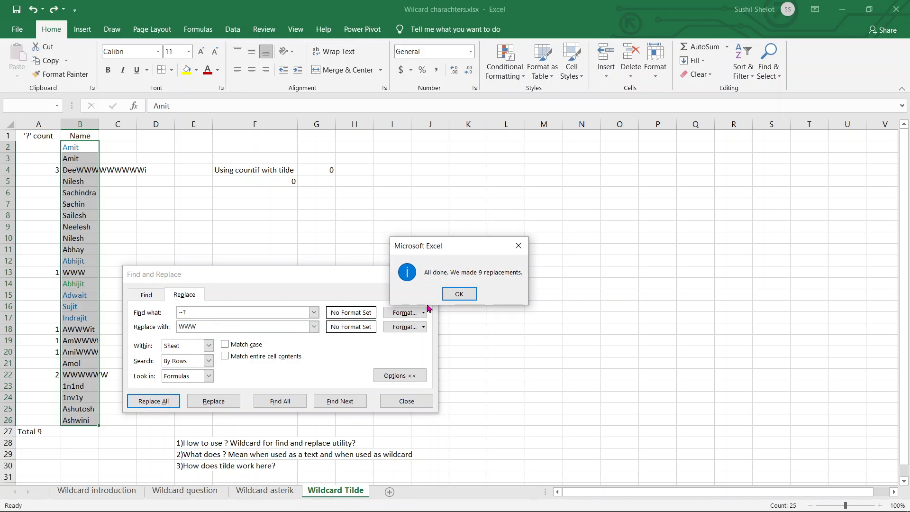
{"action": "left_click", "coordinate": [460, 294]}
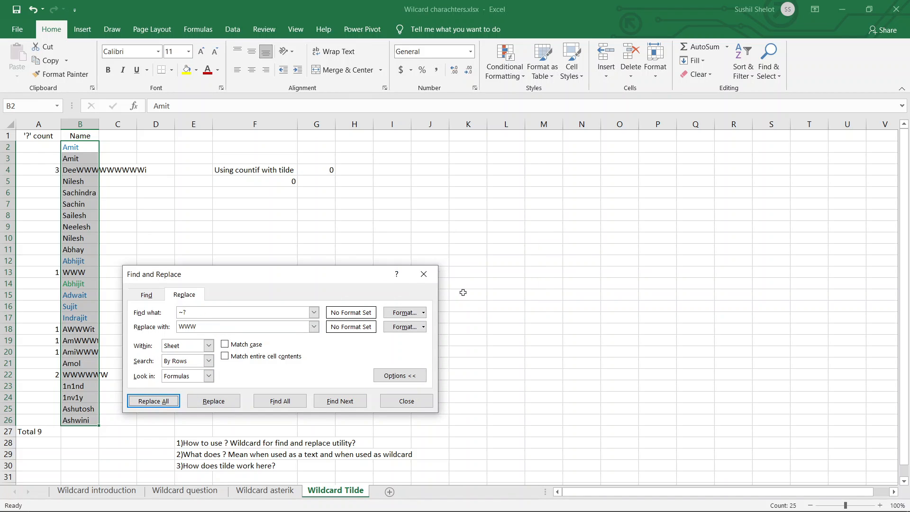
{"action": "left_click", "coordinate": [423, 402]}
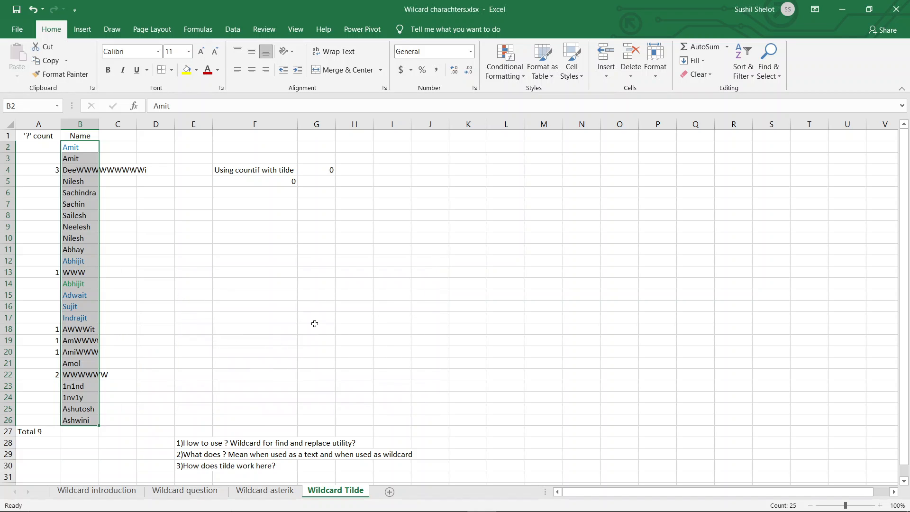
{"action": "left_click", "coordinate": [316, 320]}
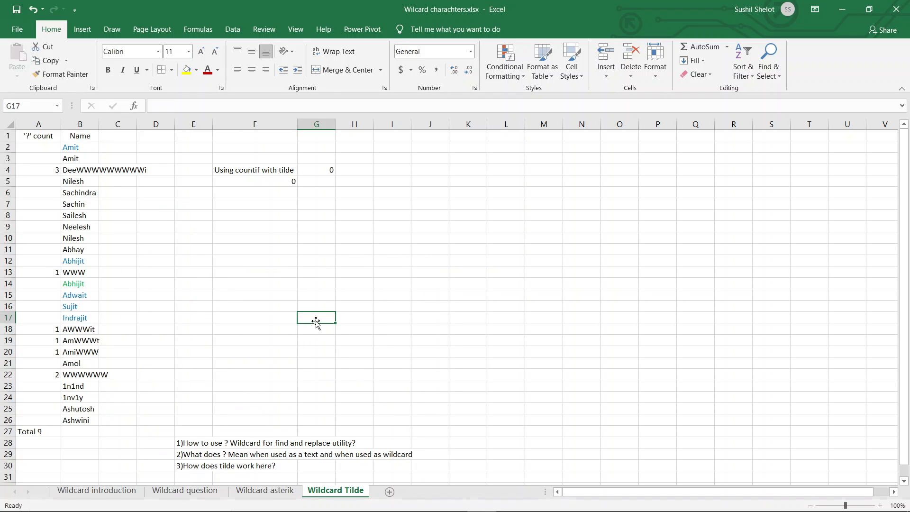